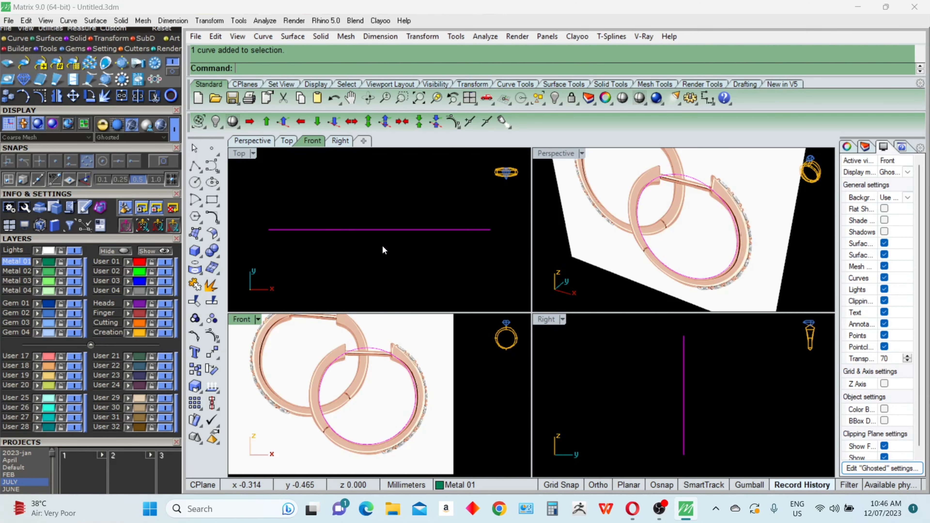
Extrude the earring's inner circle as an open, non-solid surface to both sides with a distance of 1.72/2
{"action": "right_click_drag", "start_coordinate": [392, 252], "coordinate": [410, 252]}
{"action": "type", "text": "E"}
{"action": "key", "text": "Return"}
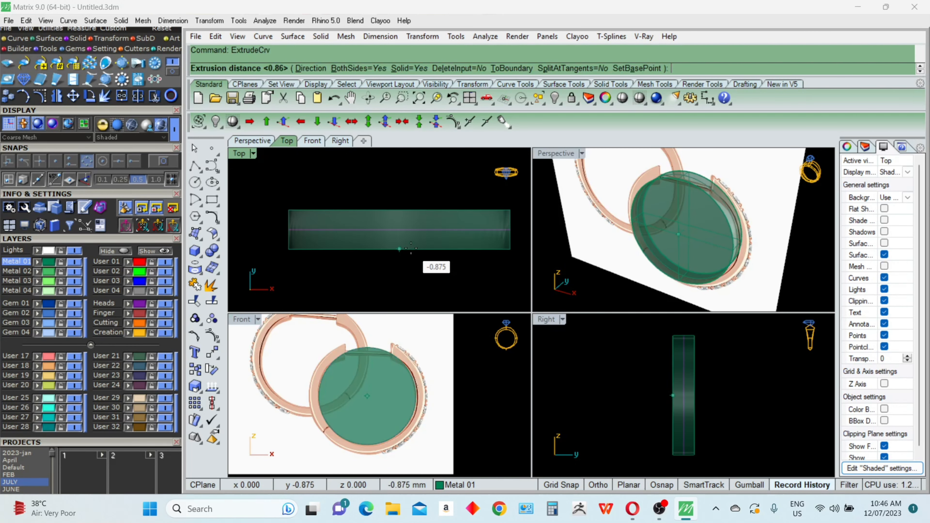
{"action": "left_click", "coordinate": [405, 69]}
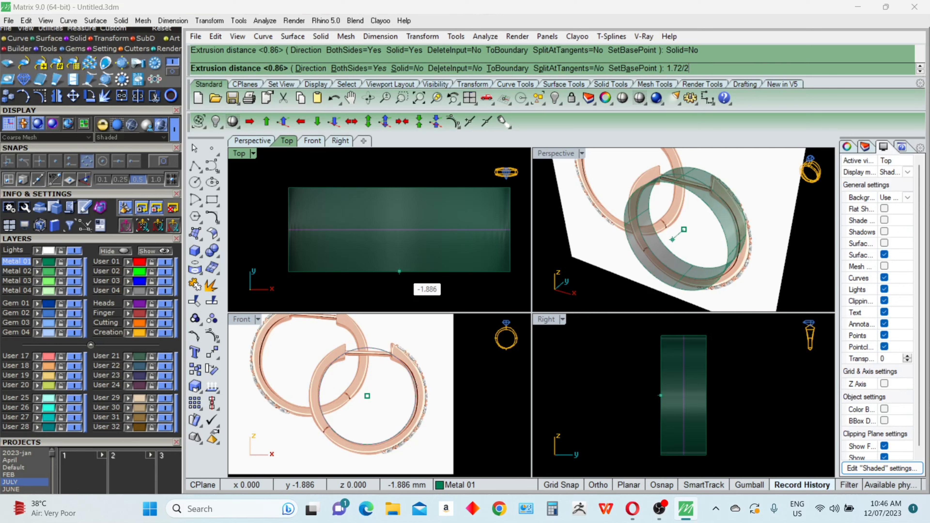
{"action": "key", "text": "Return"}
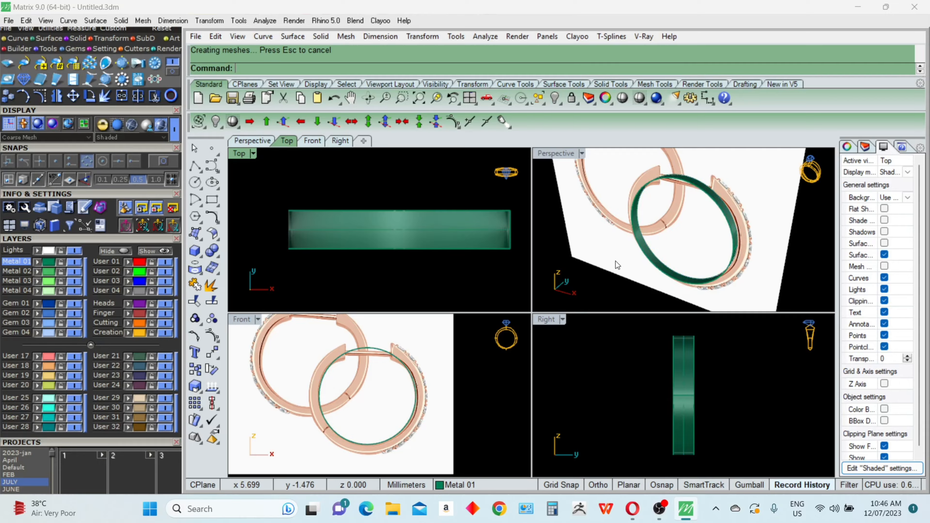
Measure the width of the extruded band along its seam edge with the Length command
{"action": "scroll", "coordinate": [695, 400], "scroll_direction": "up", "scroll_amount": 3}
{"action": "left_click", "coordinate": [691, 396]}
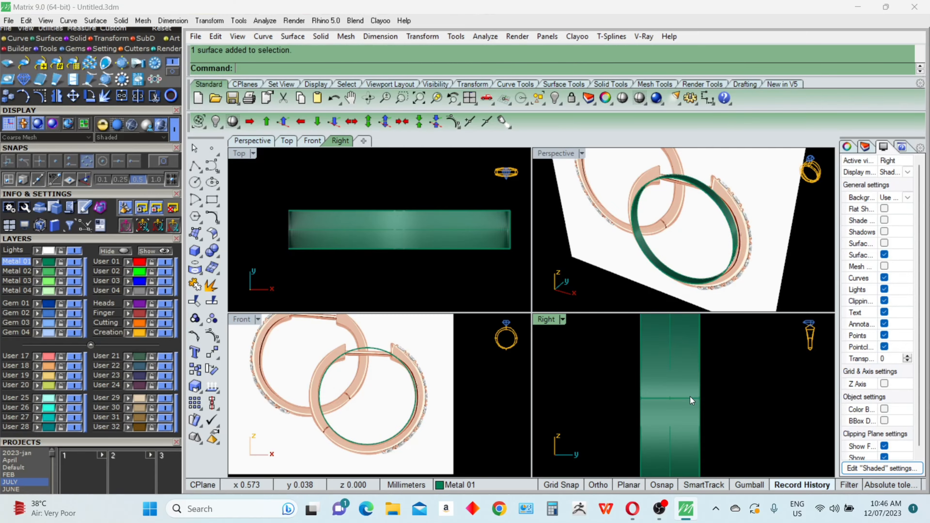
{"action": "type", "text": "Length"}
{"action": "key", "text": "Return"}
{"action": "left_click", "coordinate": [690, 396]}
{"action": "key", "text": "Return"}
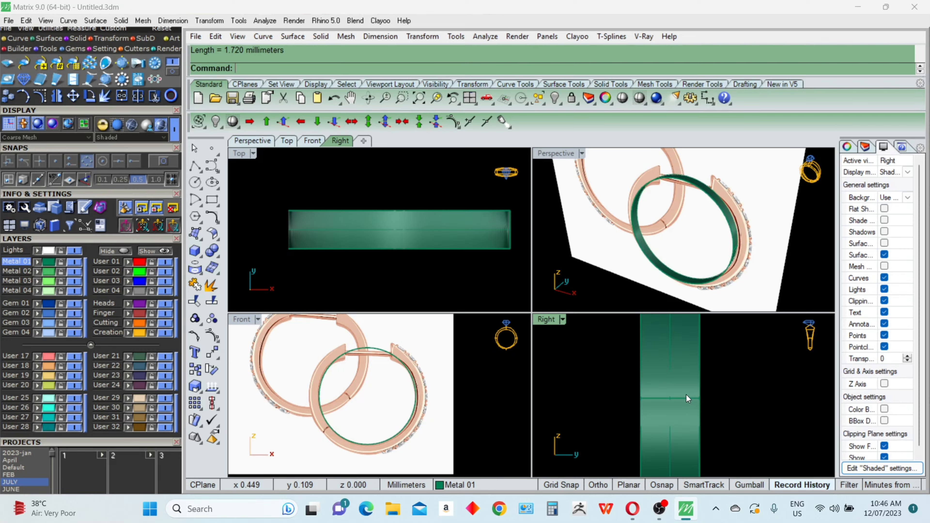
Offset the inner circle outward by 1.2 mm in the Front view to match the hoop's outer outline
{"action": "left_click", "coordinate": [432, 229]}
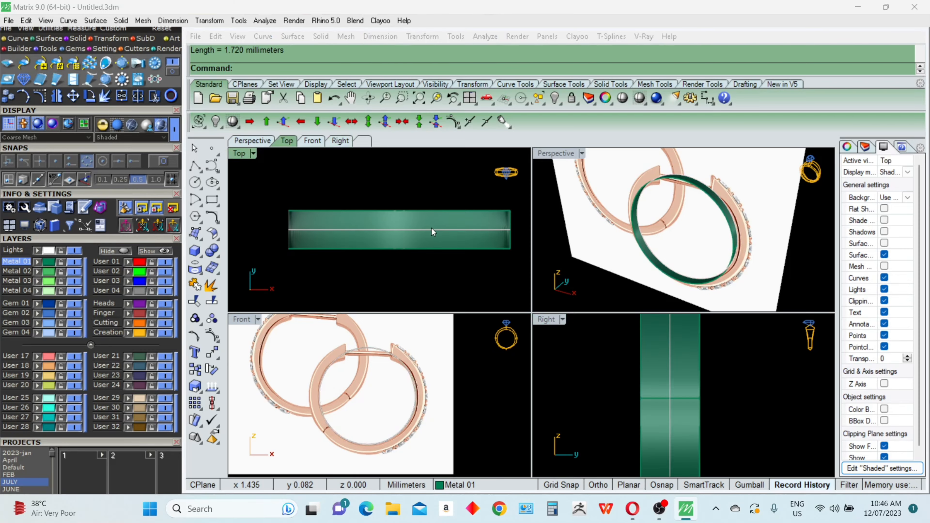
{"action": "right_click", "coordinate": [432, 228]}
{"action": "type", "text": "O"}
{"action": "key", "text": "Return"}
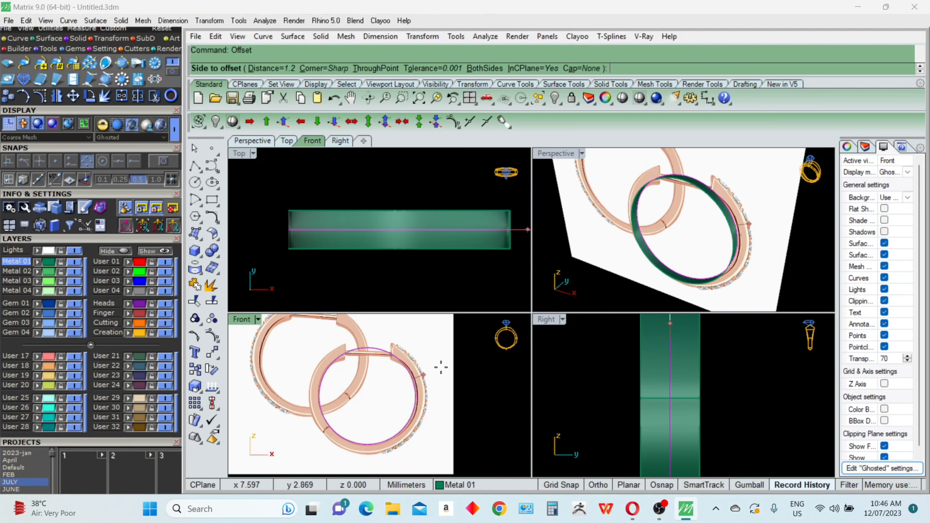
{"action": "scroll", "coordinate": [439, 374], "scroll_direction": "up", "scroll_amount": 4}
{"action": "left_click", "coordinate": [439, 374]}
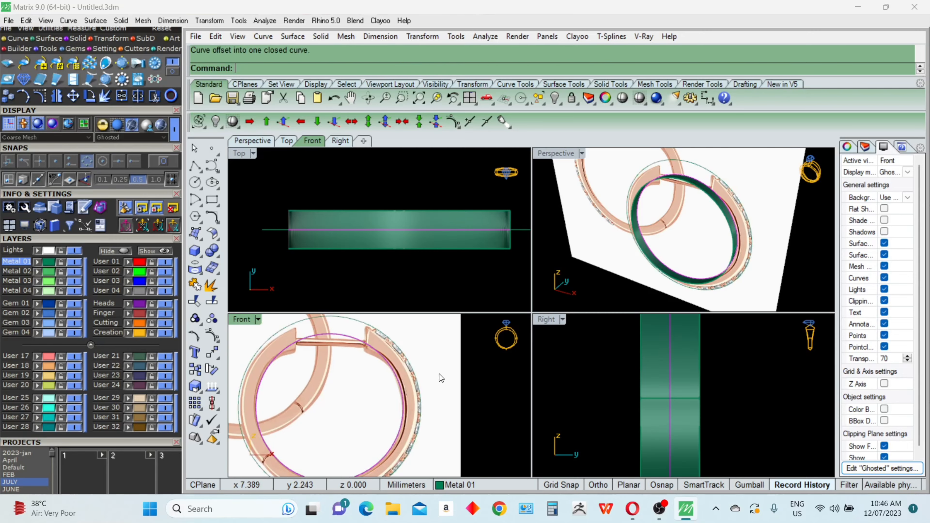
Extrude the outer circle to both sides as an open surface with the same width as the inner band
{"action": "left_click", "coordinate": [268, 234]}
{"action": "type", "text": "ex"}
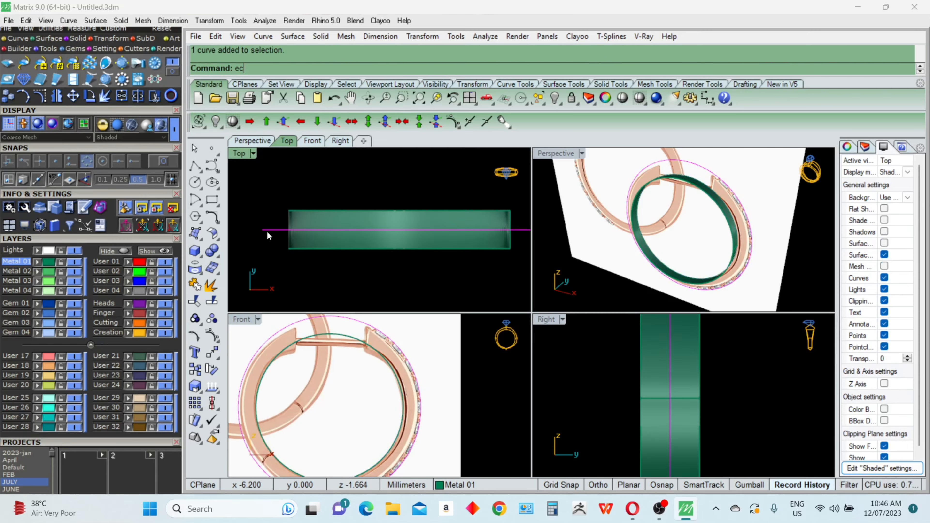
{"action": "key", "text": "Return"}
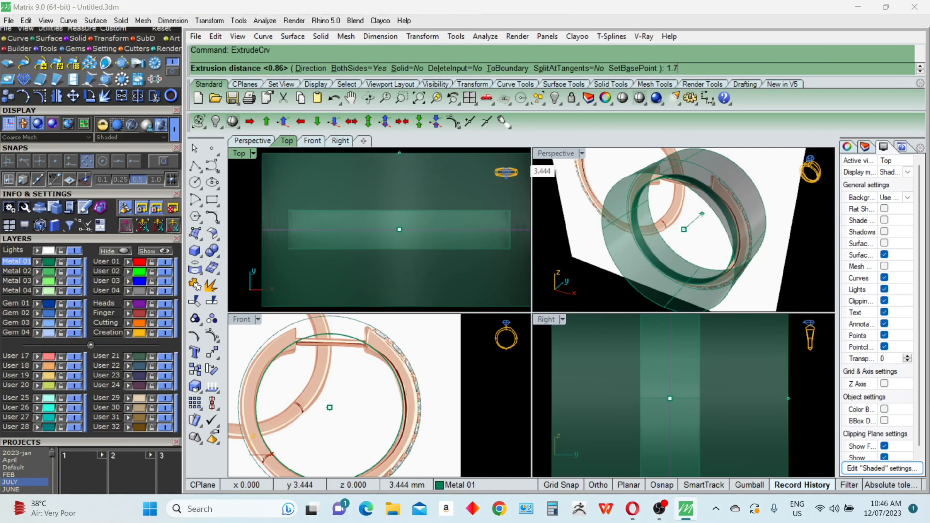
{"action": "key", "text": "Return"}
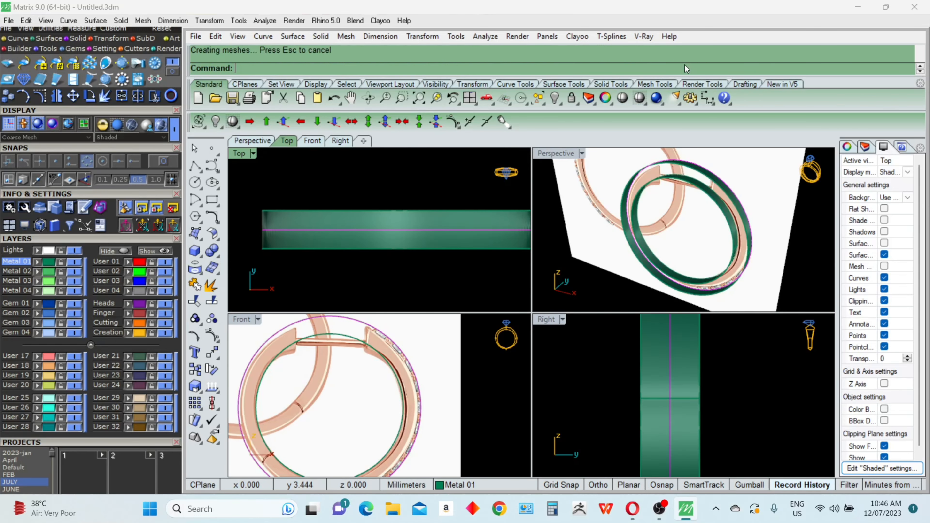
Cap the outer extruded surface to make a closed solid disc
{"action": "left_click", "coordinate": [465, 247]}
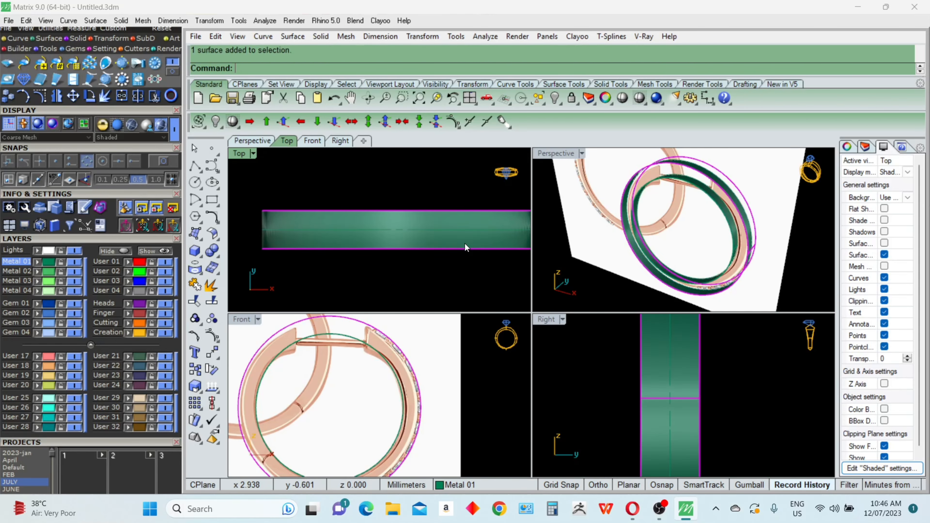
{"action": "type", "text": "cap"}
{"action": "key", "text": "Return"}
{"action": "key", "text": "Escape"}
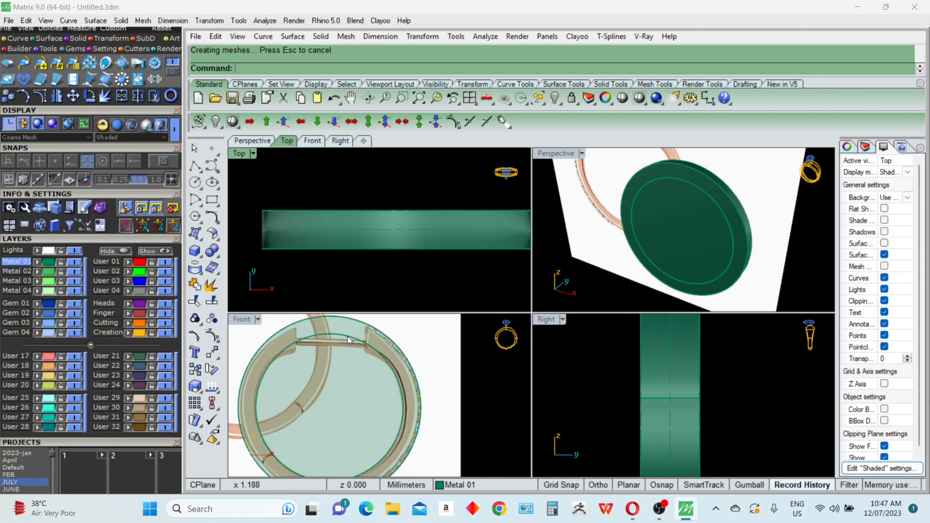
Cut the capped disc all the way through with the inner circle using WireCut, keeping all pieces
{"action": "left_click", "coordinate": [348, 338]}
{"action": "key", "text": "Return"}
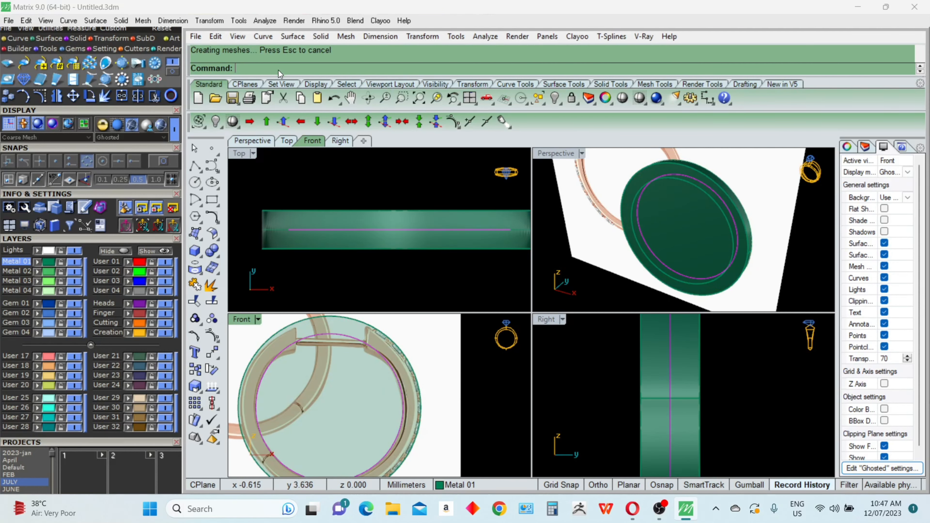
{"action": "type", "text": "WireCut"}
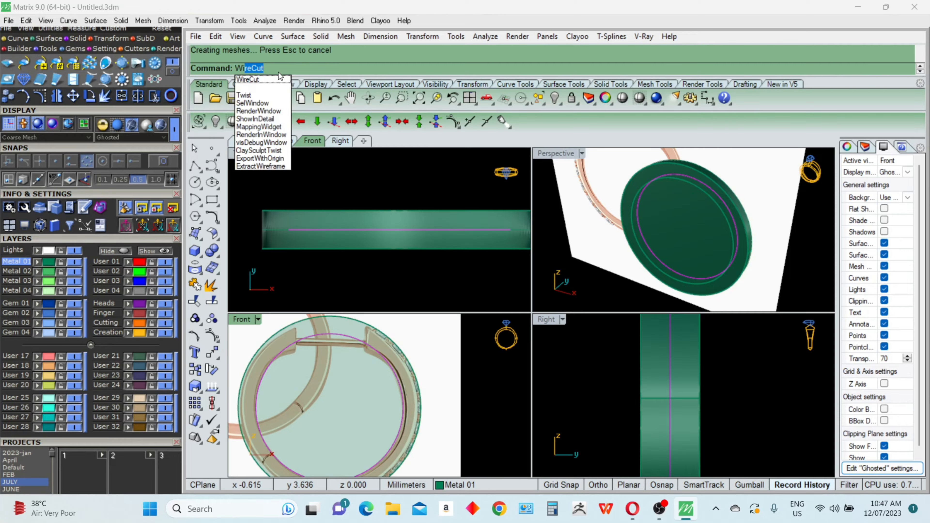
{"action": "key", "text": "Return"}
{"action": "left_click", "coordinate": [348, 383]}
{"action": "key", "text": "Return"}
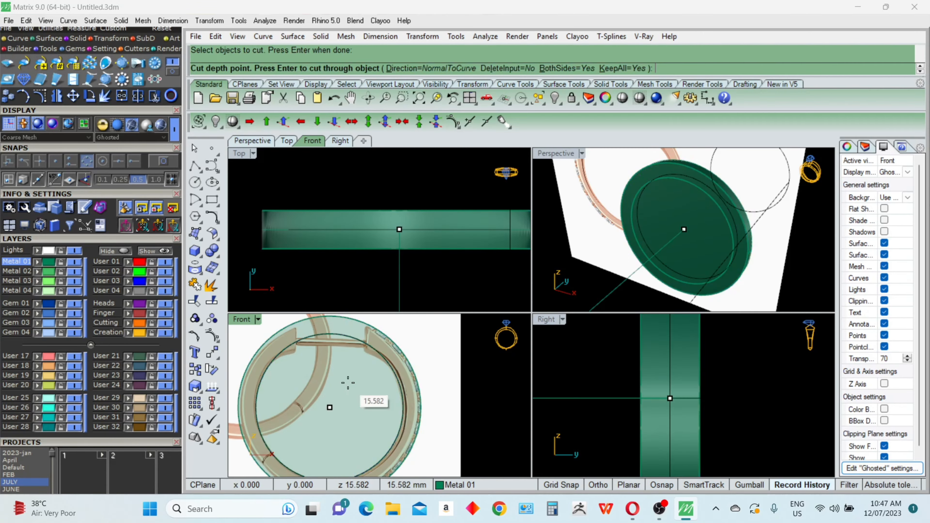
{"action": "key", "text": "Return"}
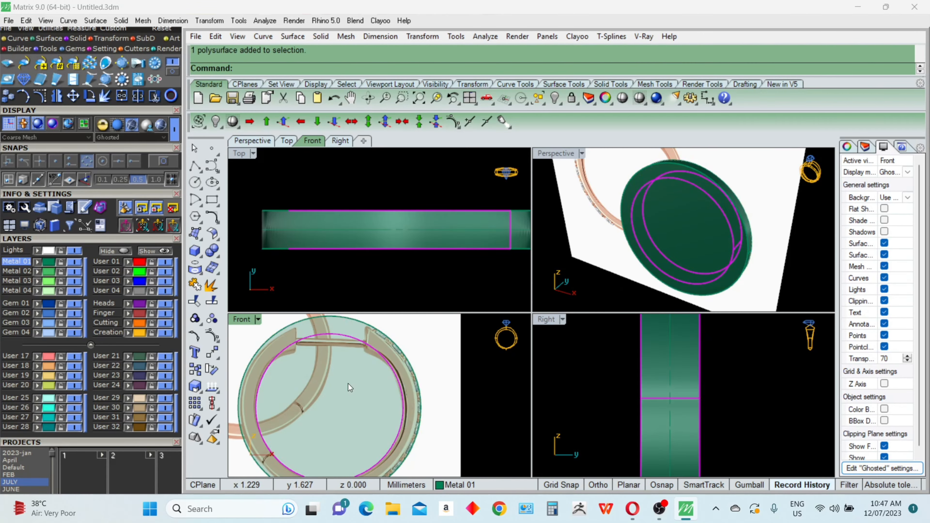
Delete the disc's cut-out inner piece and the leftover inner band surface
{"action": "key", "text": "Delete"}
{"action": "left_click", "coordinate": [331, 336]}
{"action": "key", "text": "Escape"}
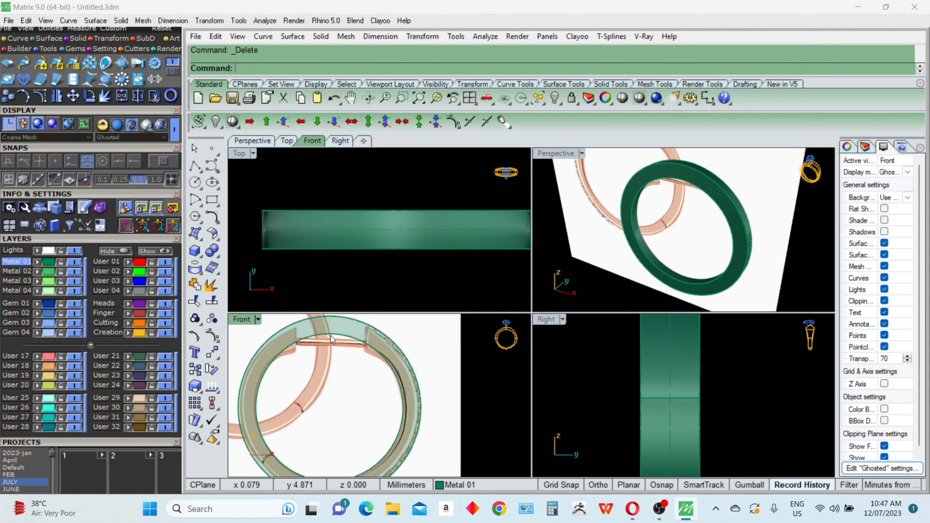
{"action": "left_click", "coordinate": [332, 336]}
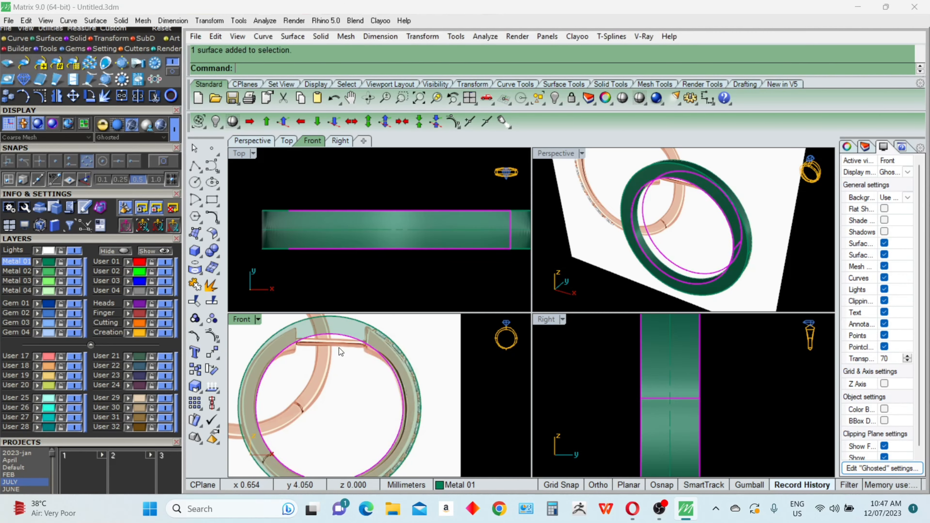
{"action": "key", "text": "Delete"}
Select all curves and delete the two construction circles
{"action": "type", "text": "sc"}
{"action": "key", "text": "Return"}
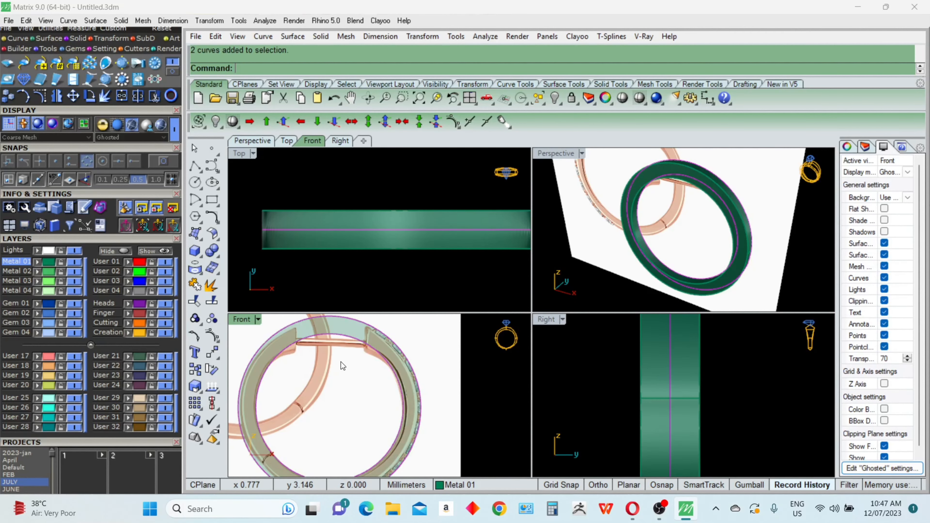
{"action": "key", "text": "Delete"}
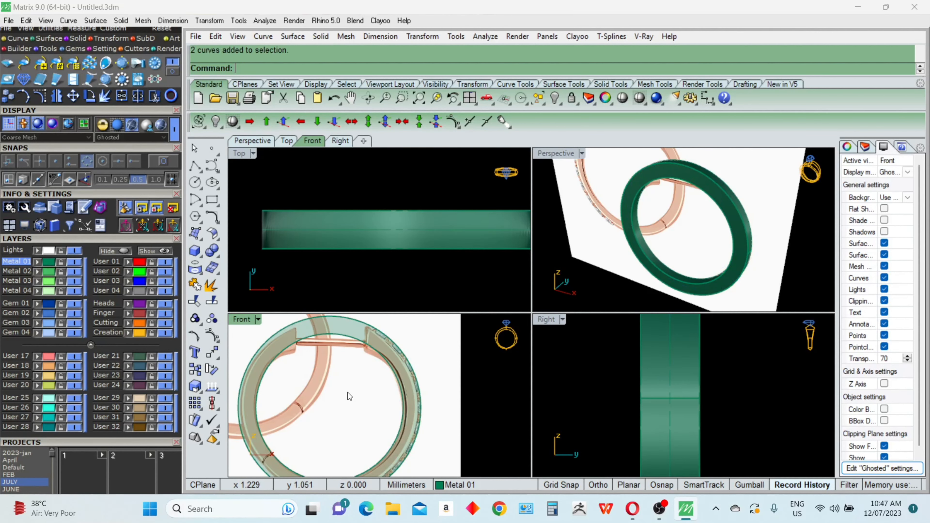
Maximize the Front view and draw a vertical line about 7.45 mm long from the origin up past the hoop
{"action": "double_click", "coordinate": [239, 319]}
{"action": "type", "text": "line"}
{"action": "key", "text": "Return"}
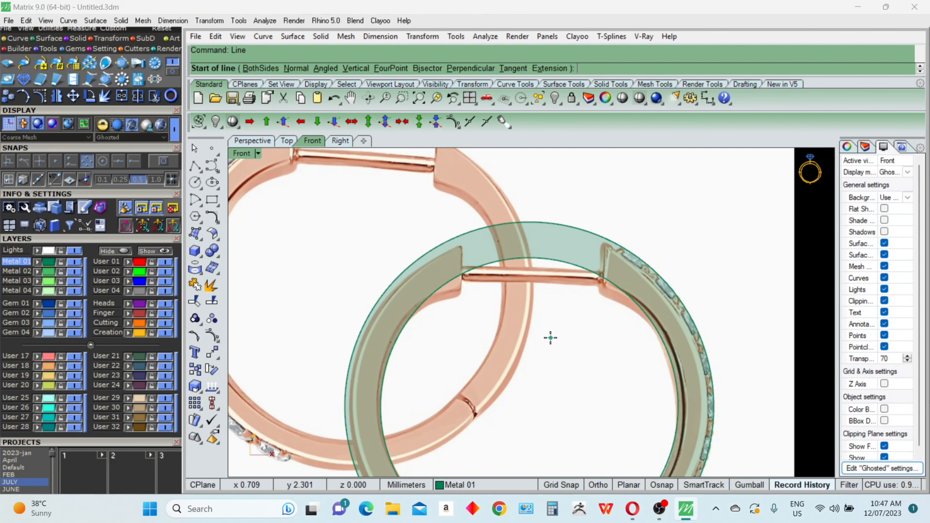
{"action": "type", "text": "0"}
{"action": "key", "text": "Return"}
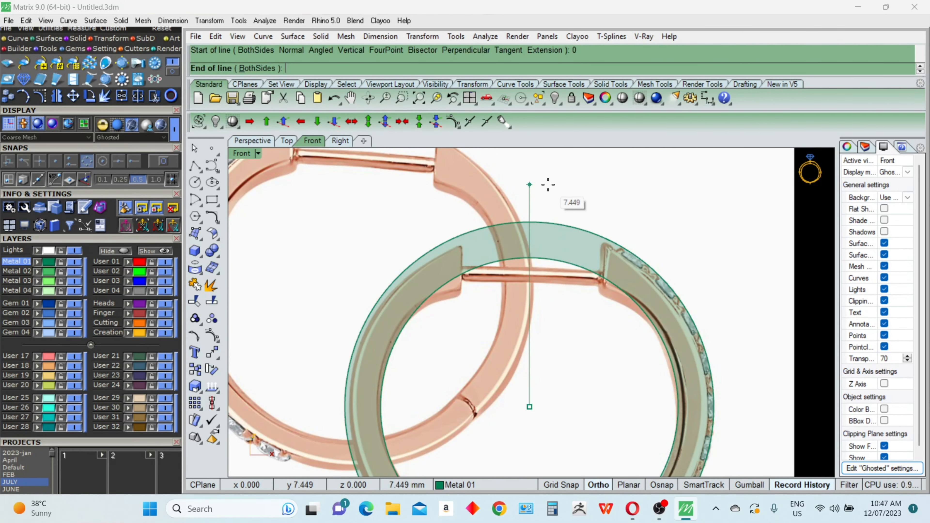
{"action": "left_click", "coordinate": [549, 185], "text": "shift"}
Offset the vertical centre line 2.5 mm to both sides and delete the original line
{"action": "left_click", "coordinate": [530, 194]}
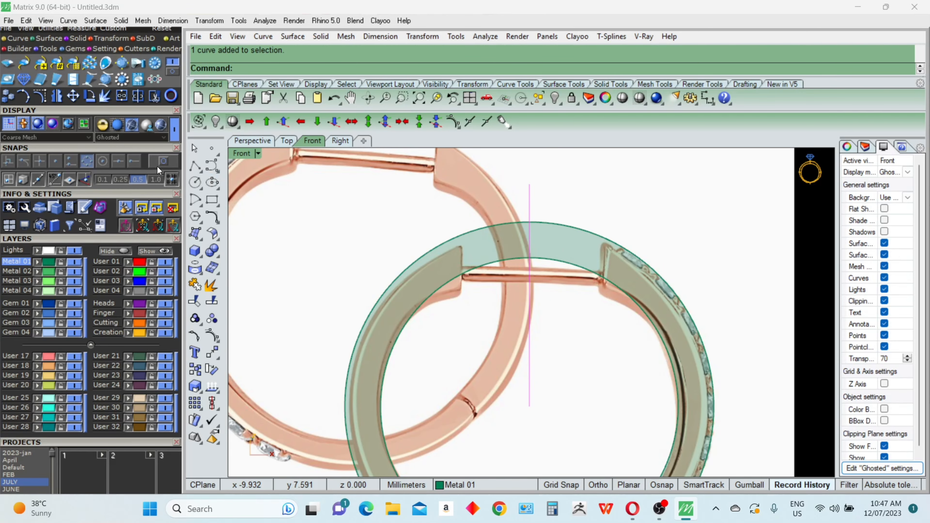
{"action": "scroll", "coordinate": [153, 148], "scroll_direction": "up", "scroll_amount": 4}
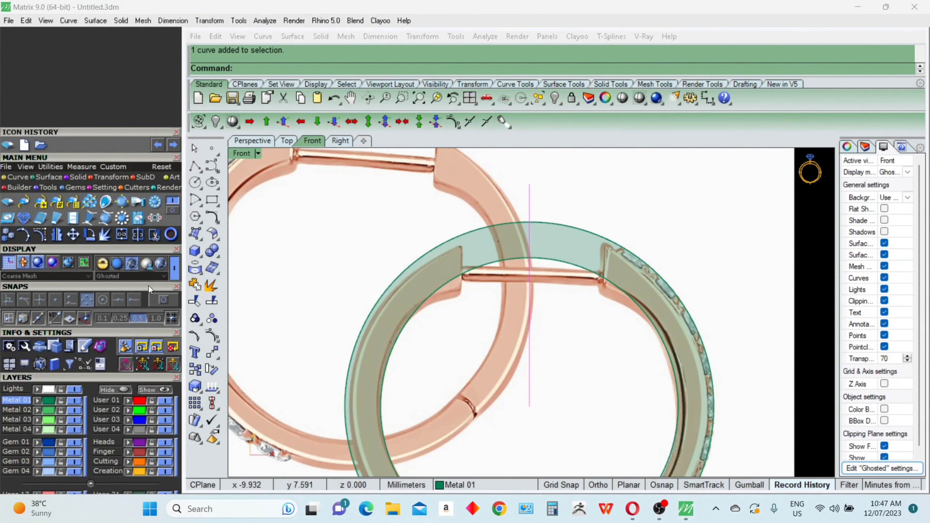
{"action": "scroll", "coordinate": [114, 132], "scroll_direction": "down", "scroll_amount": 2}
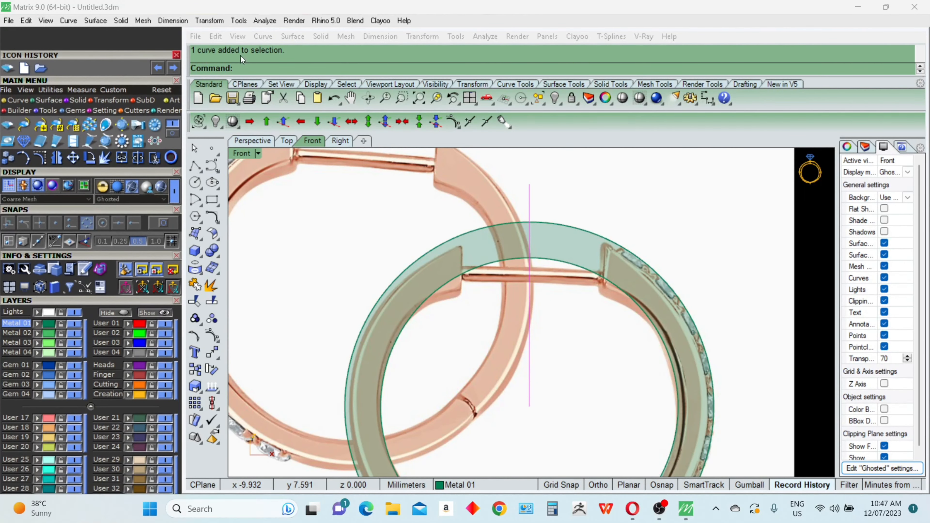
{"action": "left_click", "coordinate": [261, 67]}
{"action": "type", "text": "O"}
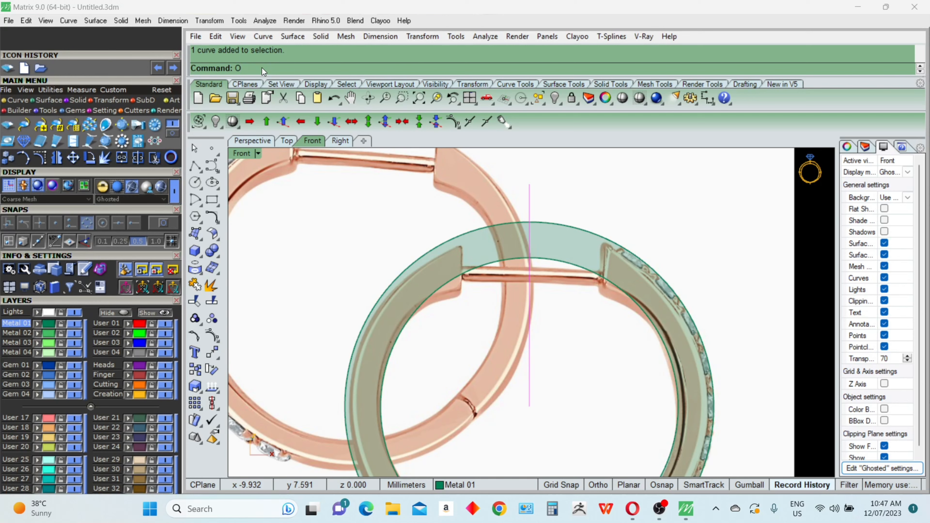
{"action": "type", "text": "ff"}
{"action": "left_click", "coordinate": [255, 85]}
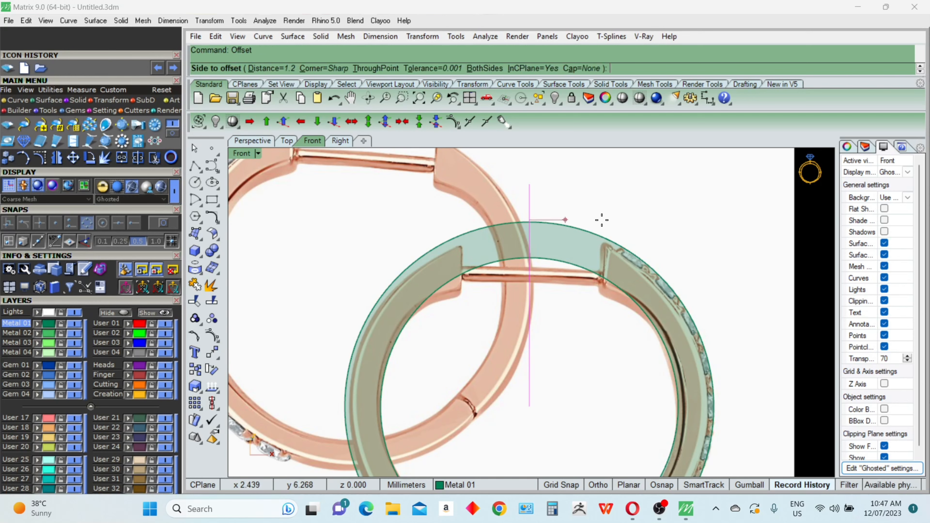
{"action": "type", "text": "b"}
{"action": "key", "text": "Return"}
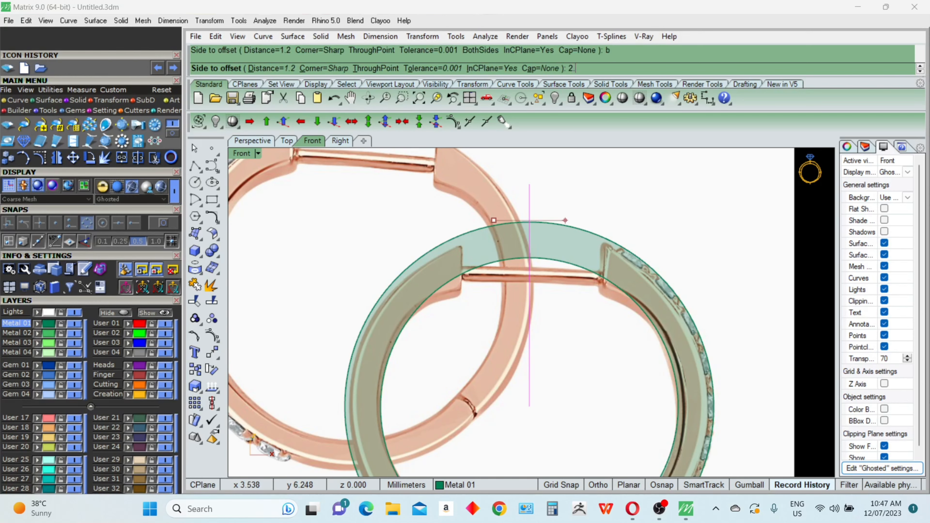
{"action": "key", "text": "Return"}
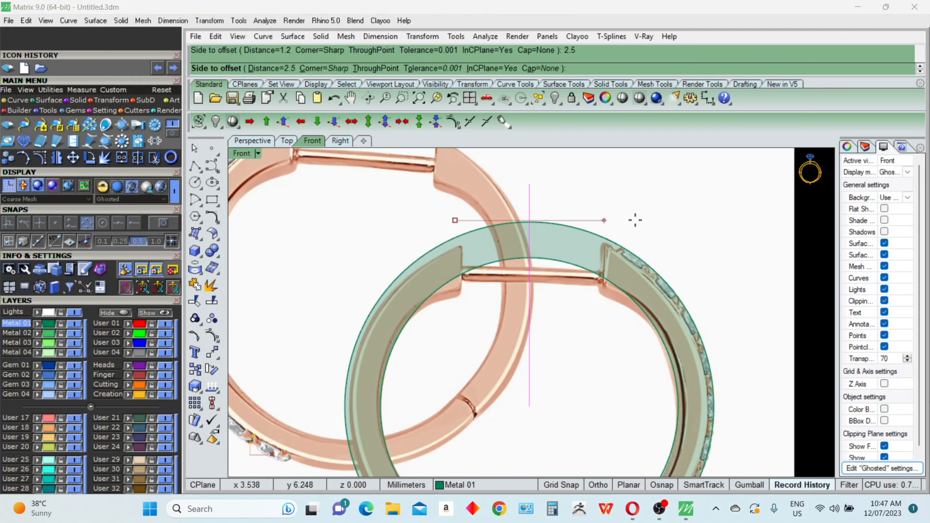
{"action": "left_click", "coordinate": [639, 250]}
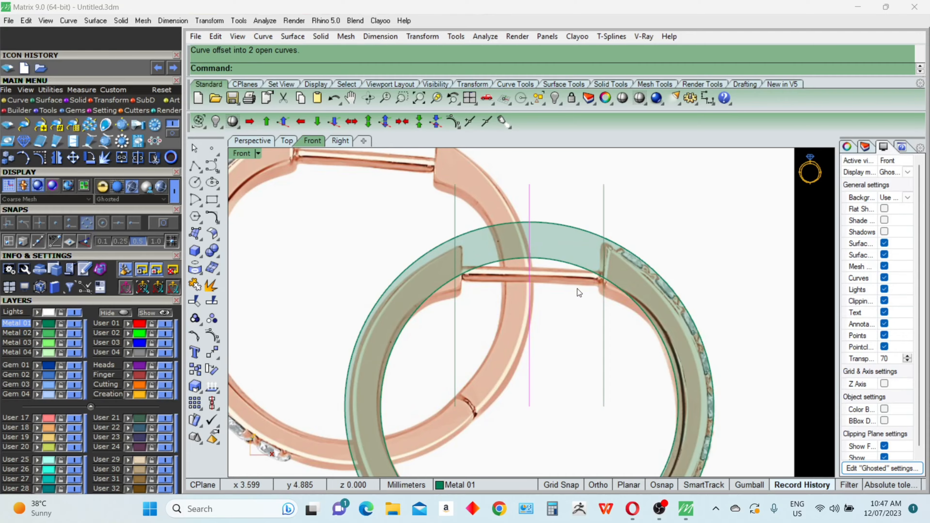
{"action": "left_click_drag", "start_coordinate": [521, 338], "coordinate": [512, 343]}
{"action": "key", "text": "Delete"}
Select the two vertical offset lines and draw a horizontal line connecting their lower ends
{"action": "left_click", "coordinate": [603, 356]}
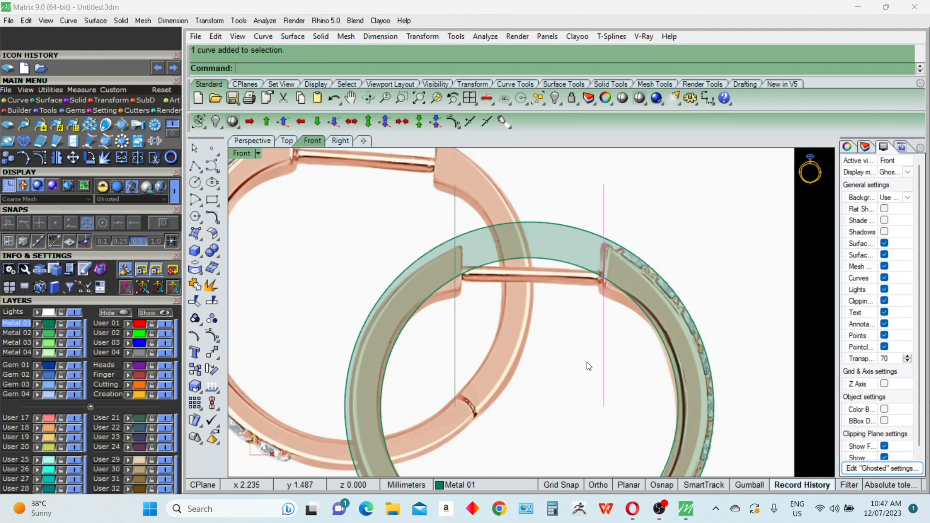
{"action": "left_click", "coordinate": [454, 367]}
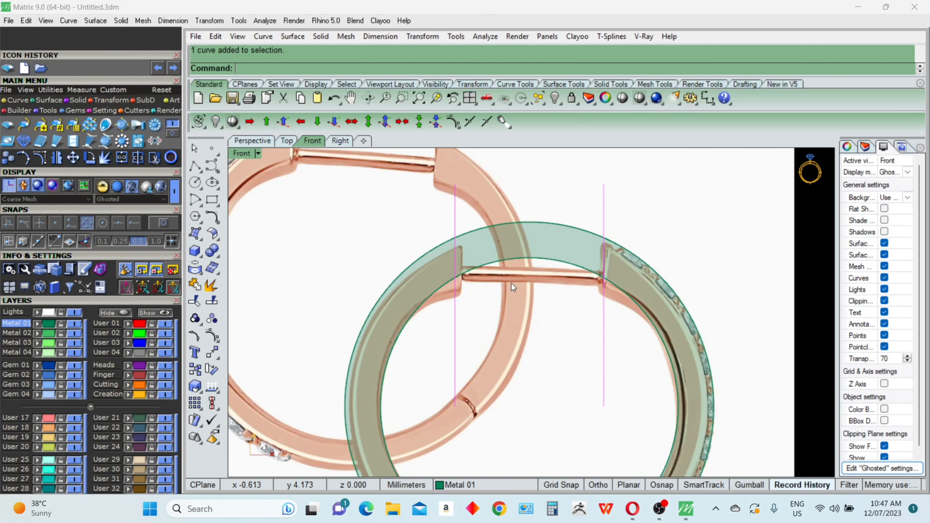
{"action": "type", "text": "Line"}
{"action": "key", "text": "Return"}
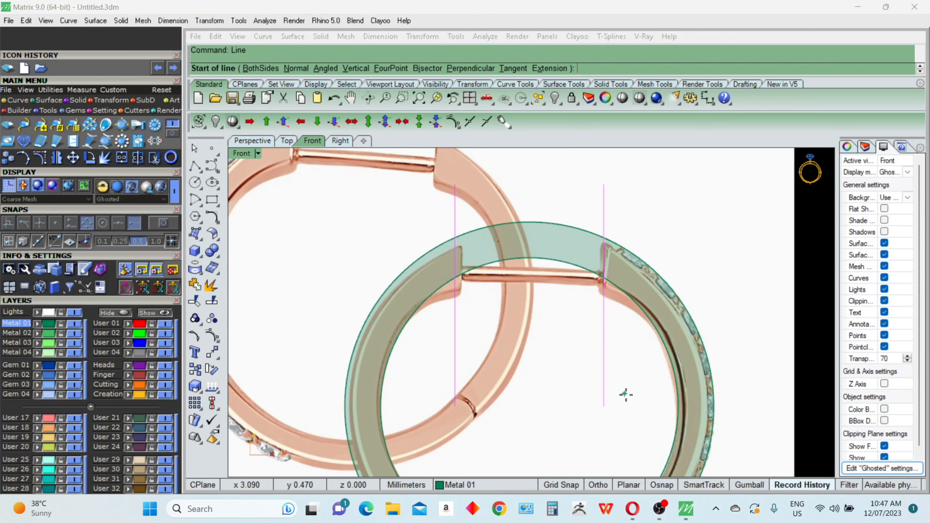
{"action": "left_click", "coordinate": [604, 406]}
{"action": "left_click", "coordinate": [455, 405]}
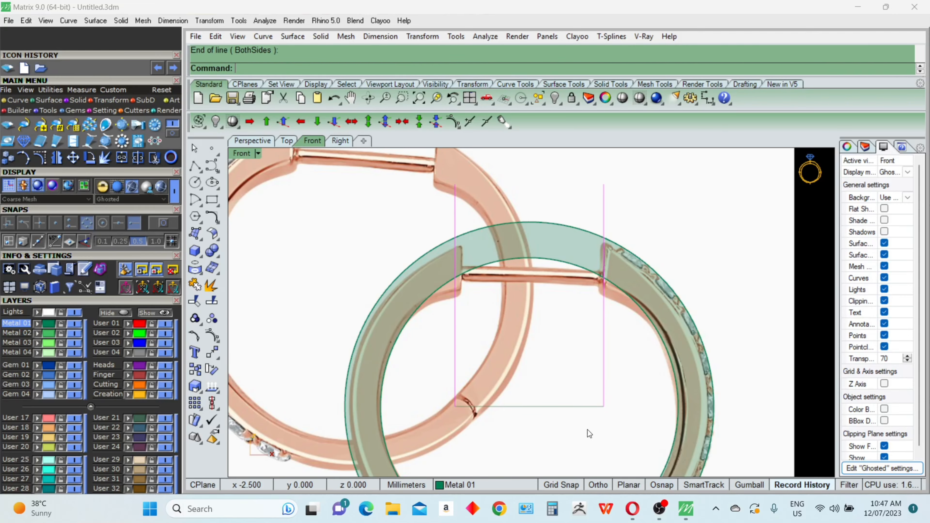
Join the three cutter lines into one outline, wire-cut the hoop body through with it, and delete the top section and the outline
{"action": "left_click_drag", "start_coordinate": [610, 400], "coordinate": [451, 440]}
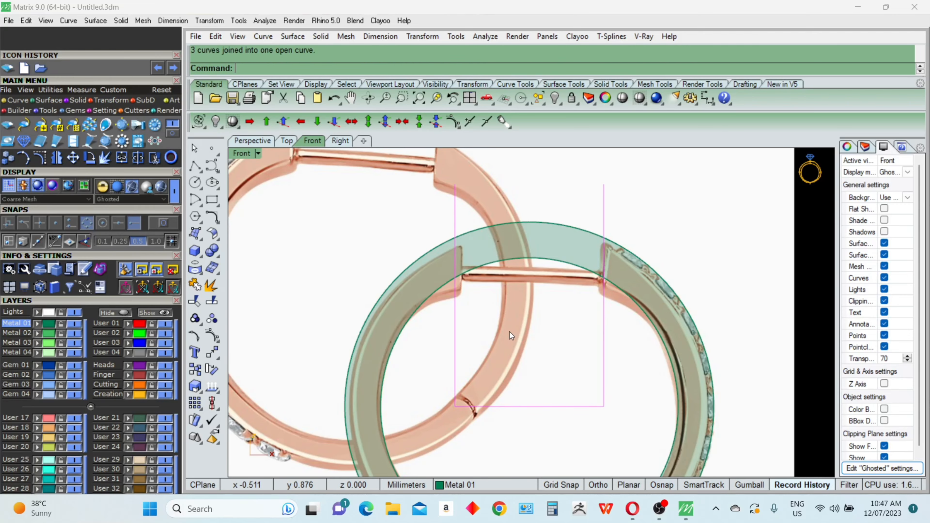
{"action": "type", "text": "wirecut"}
{"action": "key", "text": "Return"}
{"action": "left_click", "coordinate": [495, 259]}
{"action": "key", "text": "Return"}
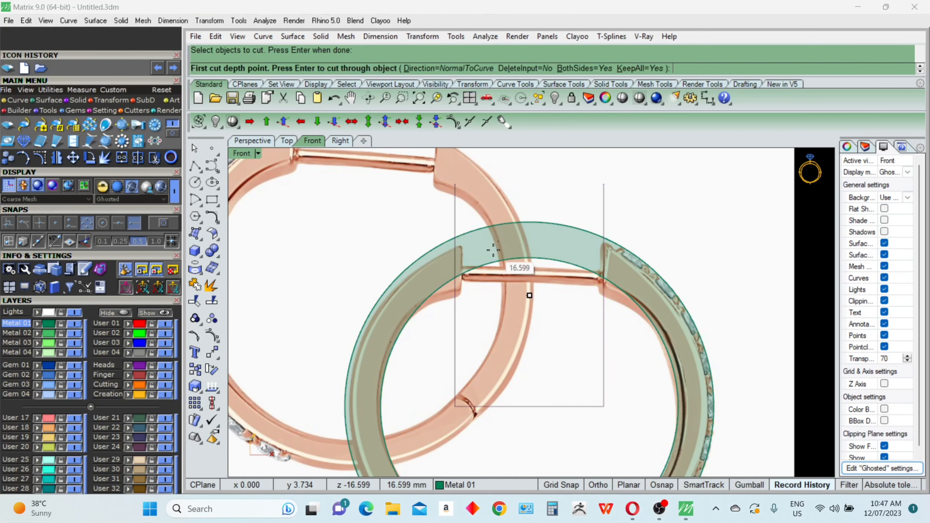
{"action": "key", "text": "Delete"}
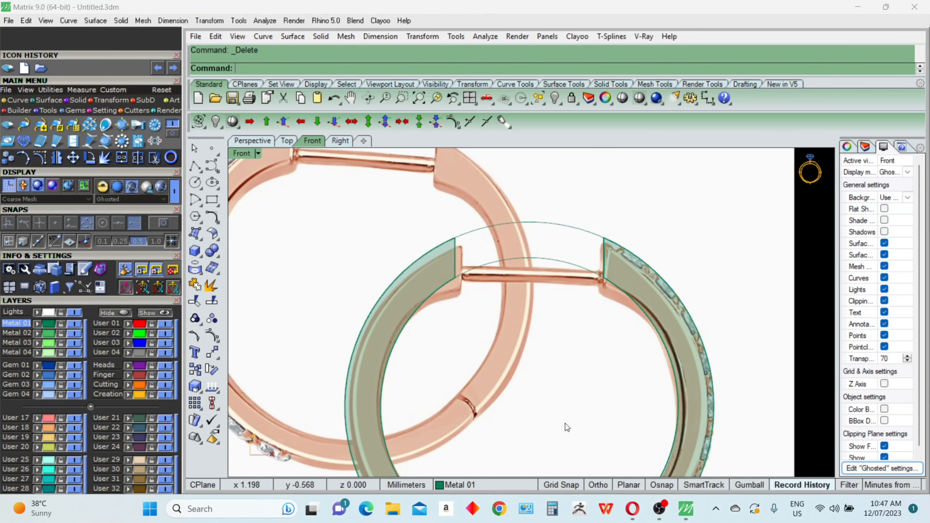
Move the two circular construction curves of the hoop to the Lights layer and hide that layer
{"action": "left_click_drag", "start_coordinate": [544, 289], "coordinate": [520, 211]}
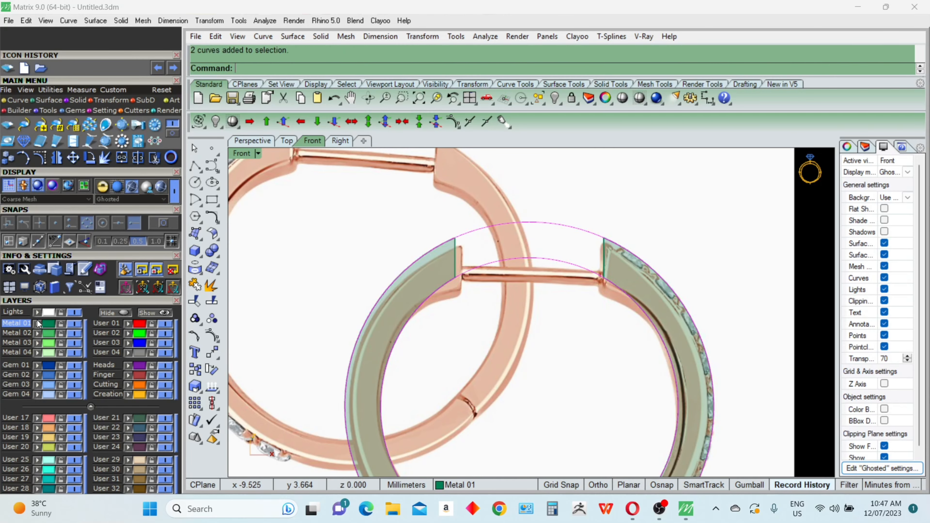
{"action": "left_click", "coordinate": [38, 312]}
{"action": "left_click", "coordinate": [74, 312]}
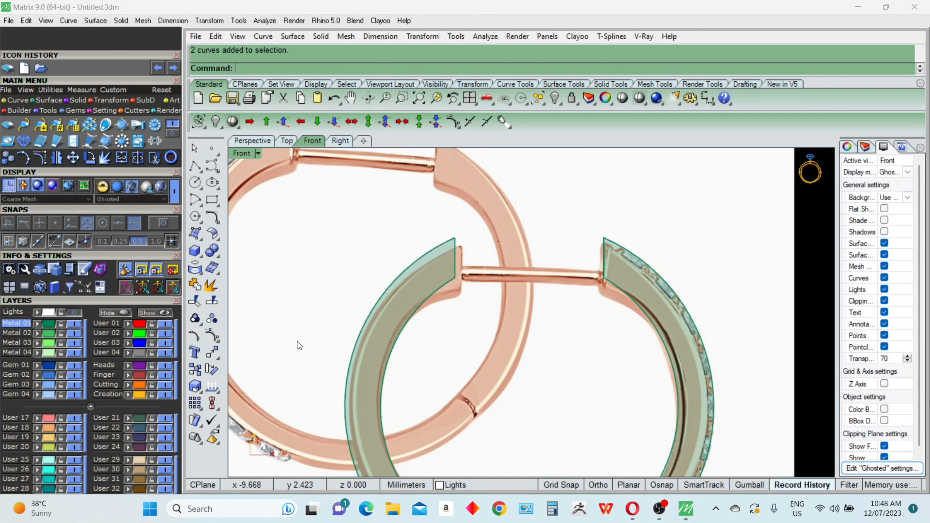
{"action": "left_click", "coordinate": [573, 367]}
Draw a diagonal line from the origin out past the hoop's lower-left band, near the hinge joint in the reference image
{"action": "scroll", "coordinate": [585, 363], "scroll_direction": "down", "scroll_amount": 3}
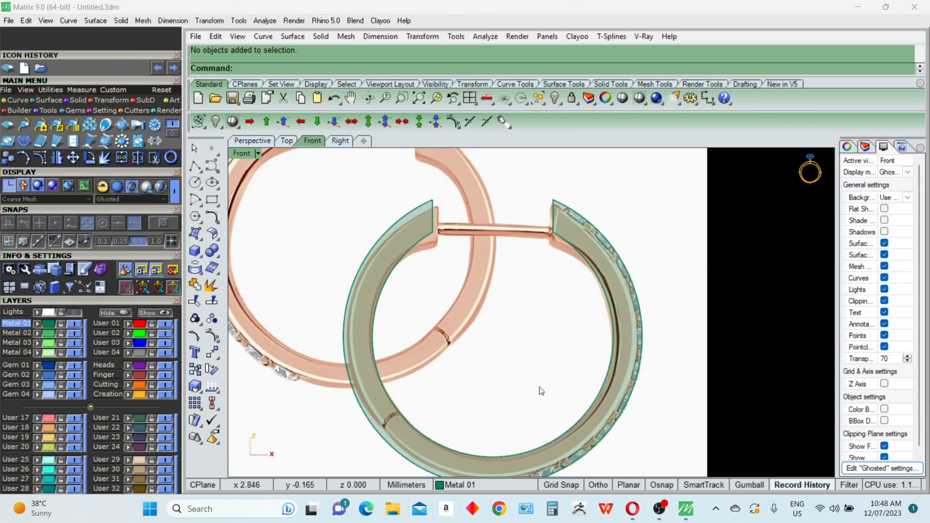
{"action": "right_click_drag", "start_coordinate": [539, 387], "coordinate": [533, 354]}
{"action": "scroll", "coordinate": [397, 398], "scroll_direction": "up", "scroll_amount": 2}
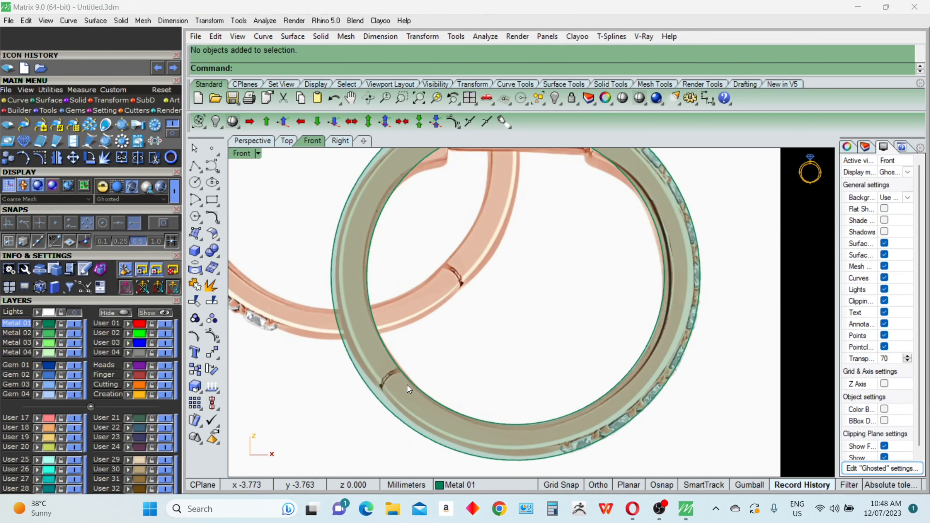
{"action": "type", "text": "line"}
{"action": "key", "text": "Return"}
{"action": "left_click", "coordinate": [515, 275]}
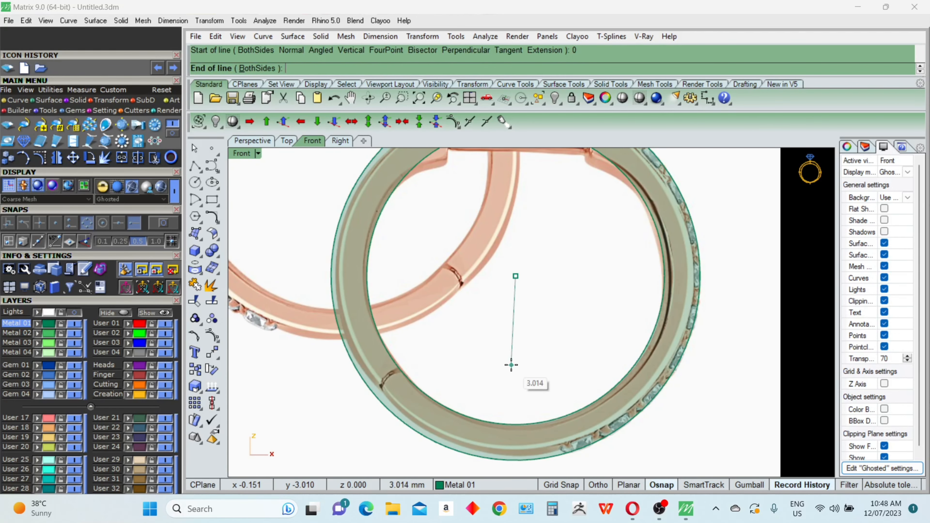
{"action": "left_click", "coordinate": [336, 428]}
{"action": "scroll", "coordinate": [413, 407], "scroll_direction": "up", "scroll_amount": 2}
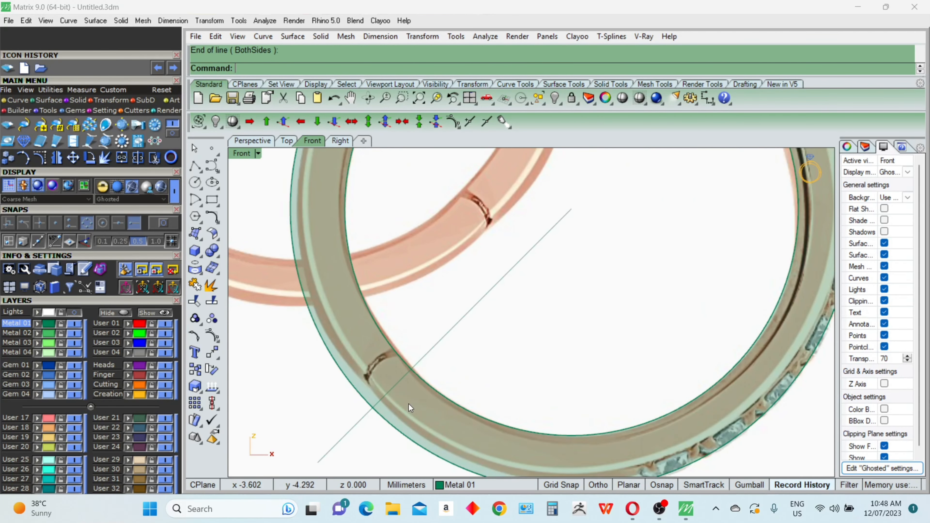
{"action": "scroll", "coordinate": [409, 403], "scroll_direction": "down", "scroll_amount": 2}
{"action": "type", "text": "C"}
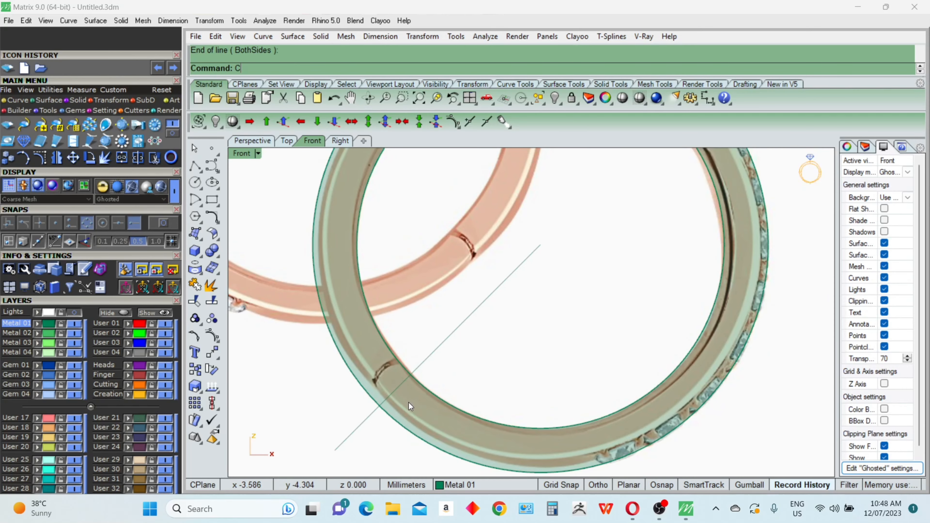
{"action": "key", "text": "Return"}
{"action": "key", "text": "Escape"}
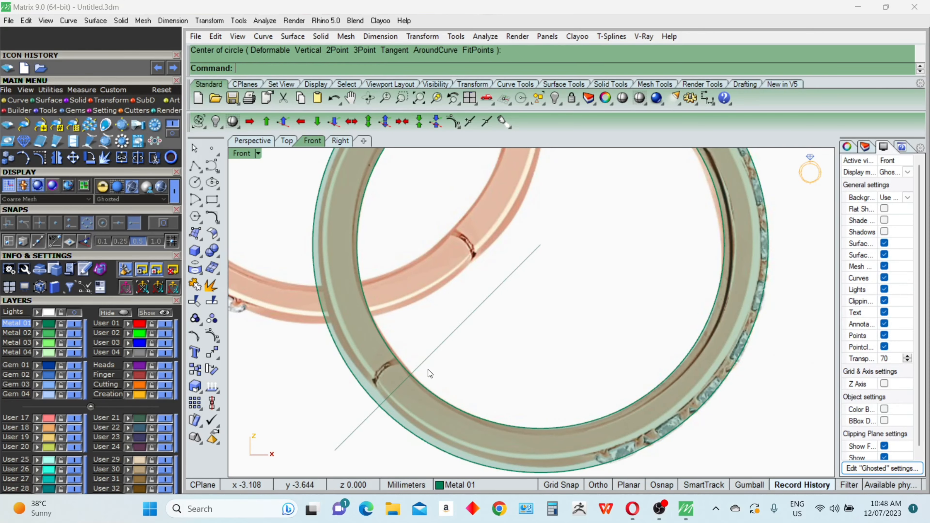
Split the diagonal line at the hoop's inner and outer edges and delete the portions outside the band
{"action": "left_click", "coordinate": [425, 362]}
{"action": "key", "text": "ctrl+shift+s"}
{"action": "left_click", "coordinate": [419, 422]}
{"action": "right_click", "coordinate": [419, 422]}
{"action": "left_click", "coordinate": [401, 388], "text": "ctrl"}
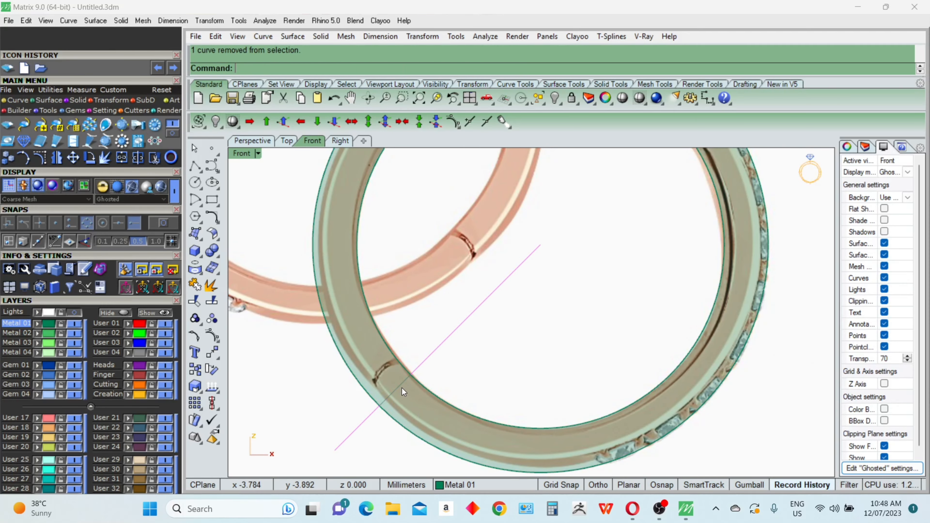
{"action": "key", "text": "Delete"}
Measure the length of the remaining line segment across the band
{"action": "left_click", "coordinate": [402, 388]}
{"action": "type", "text": "Length"}
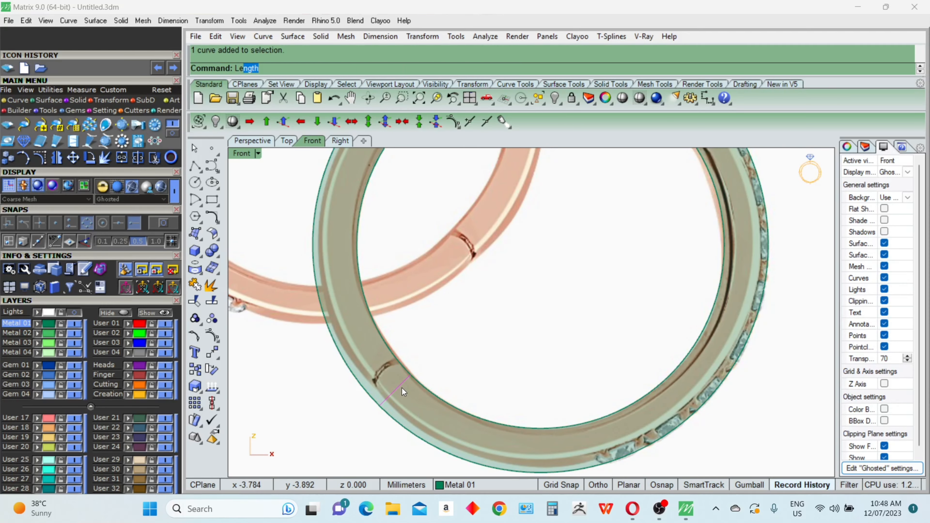
{"action": "key", "text": "Return"}
Draw a 1.25 mm diameter circle centred on the midpoint of the short segment across the band
{"action": "type", "text": "Circle"}
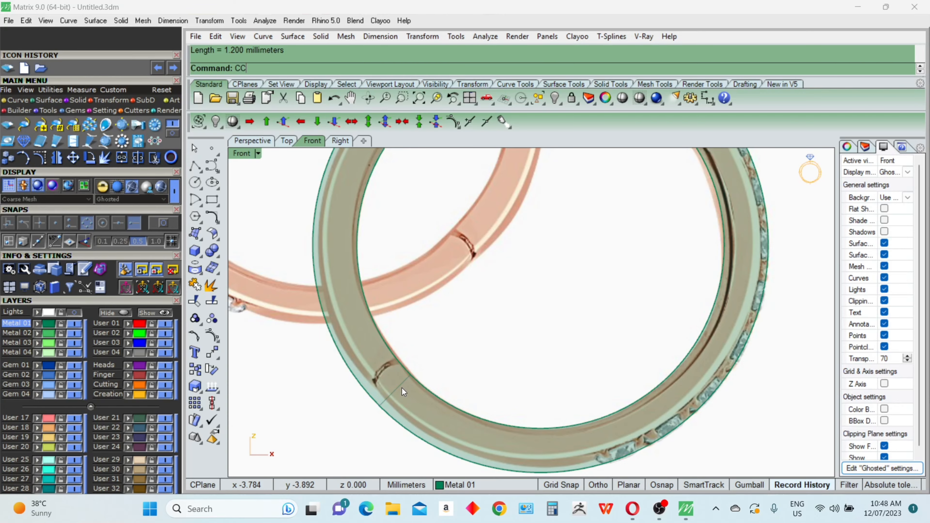
{"action": "key", "text": "Return"}
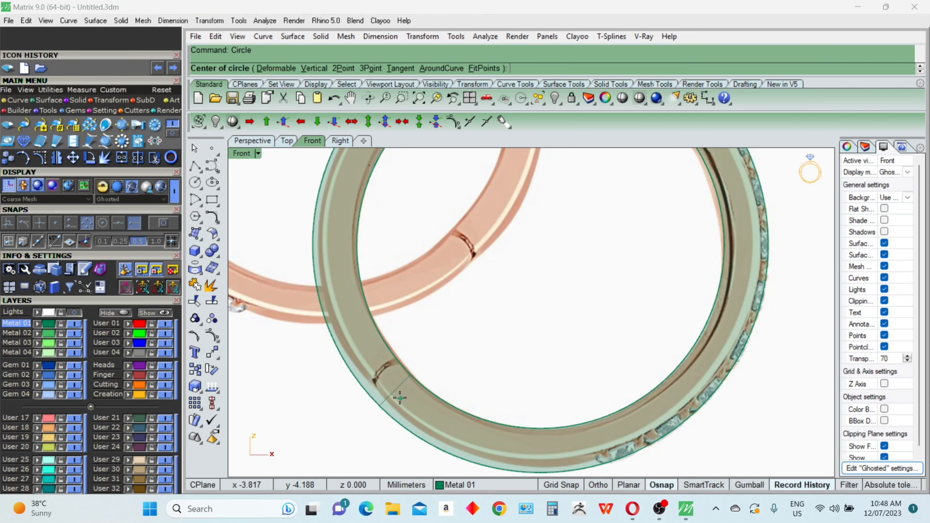
{"action": "left_click", "coordinate": [104, 225]}
{"action": "left_click", "coordinate": [119, 222]}
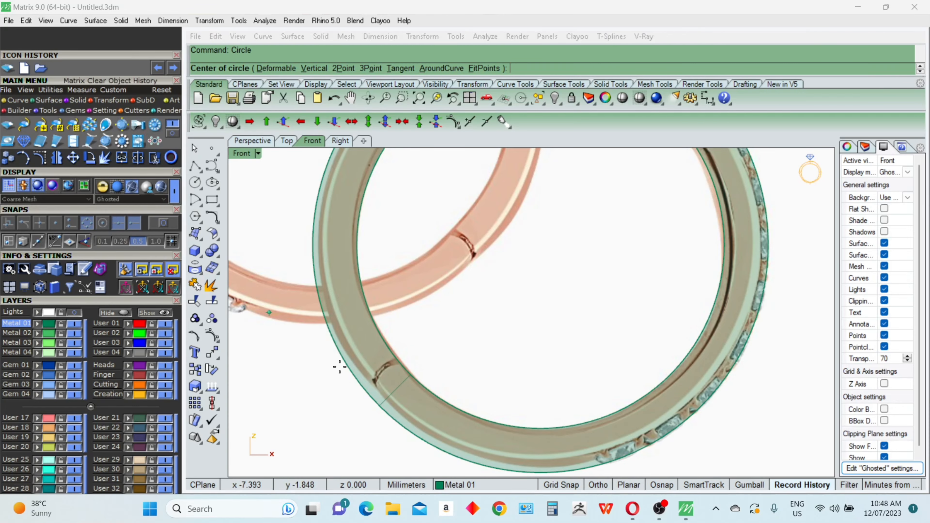
{"action": "left_click", "coordinate": [394, 390]}
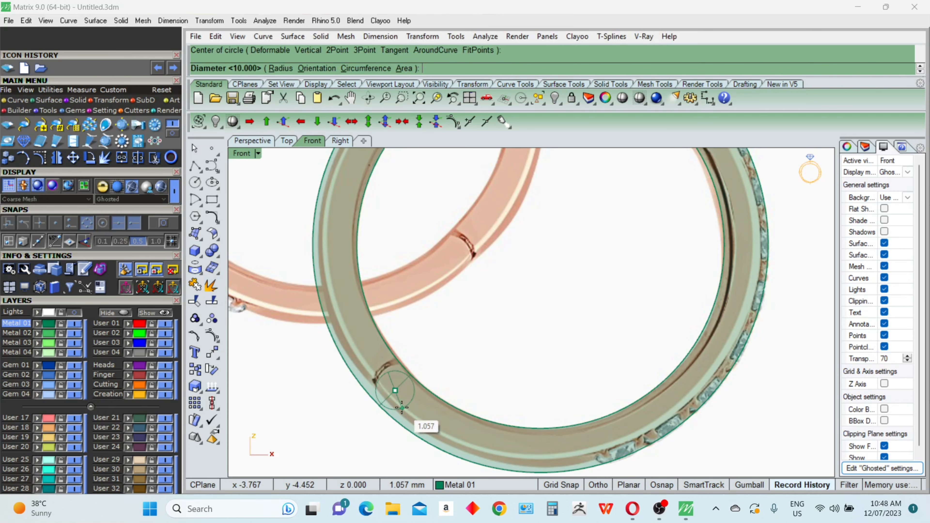
{"action": "type", "text": "1.25"}
{"action": "key", "text": "Return"}
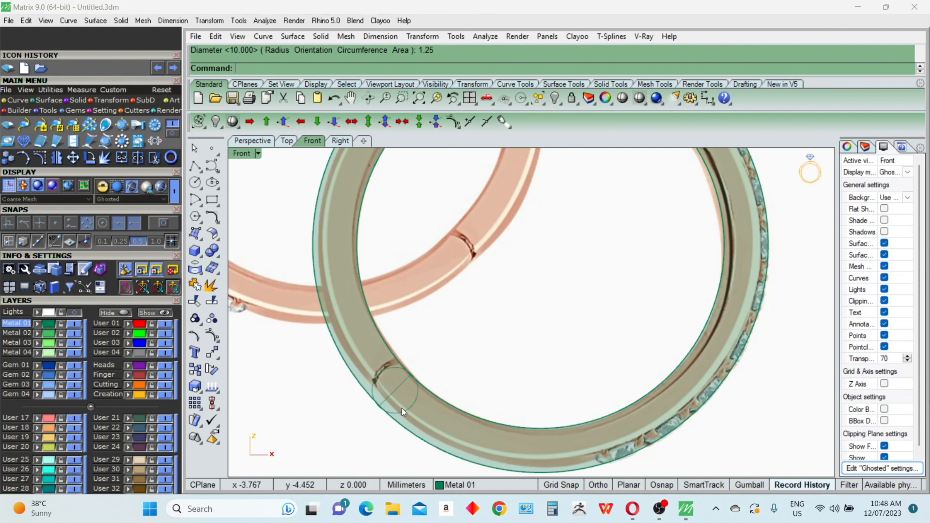
Draw a second, concentric circle with a 1.3 mm diameter around the segment's midpoint
{"action": "key", "text": "Return"}
{"action": "left_click", "coordinate": [400, 398]}
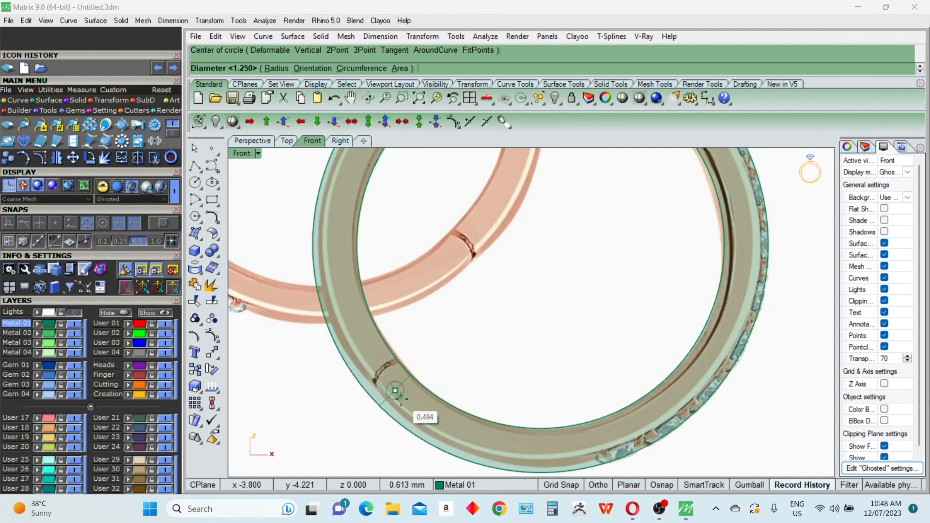
{"action": "type", "text": "1.3"}
{"action": "key", "text": "Return"}
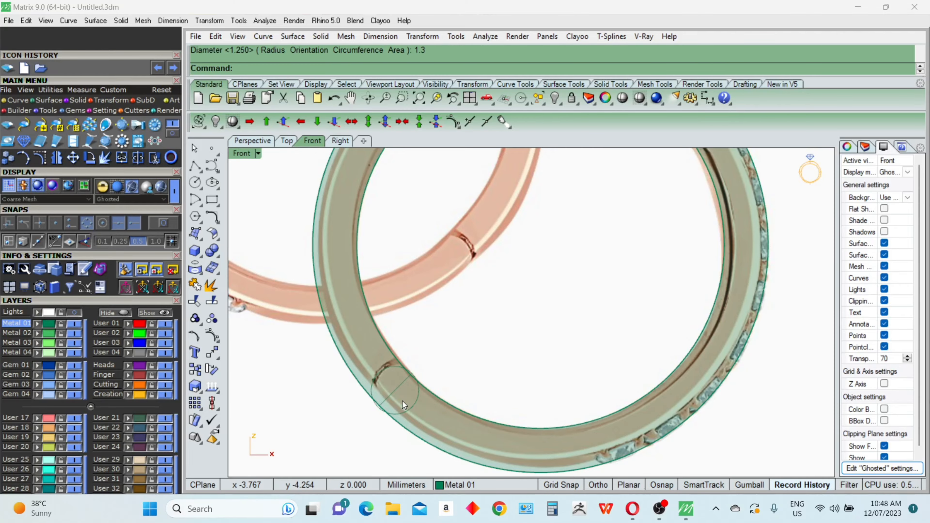
{"action": "scroll", "coordinate": [402, 401], "scroll_direction": "up", "scroll_amount": 3}
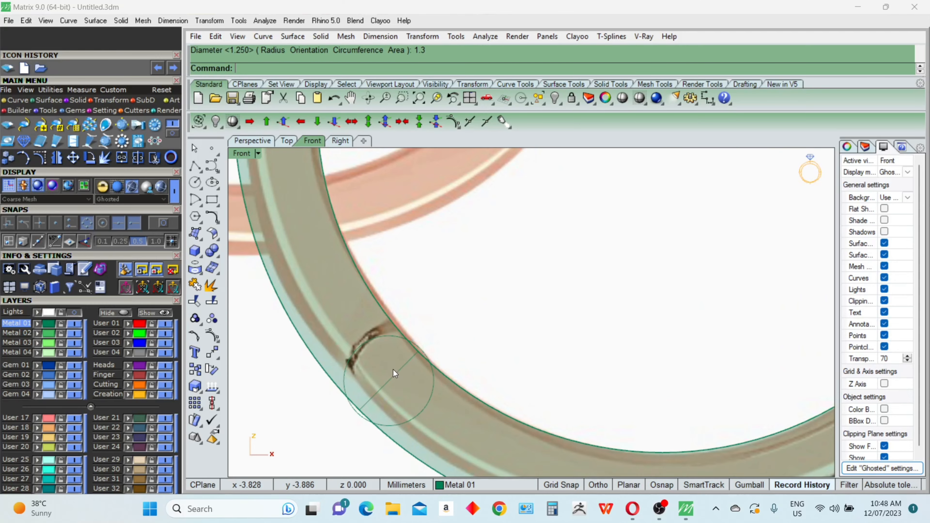
{"action": "left_click", "coordinate": [393, 376]}
{"action": "key", "text": "Delete"}
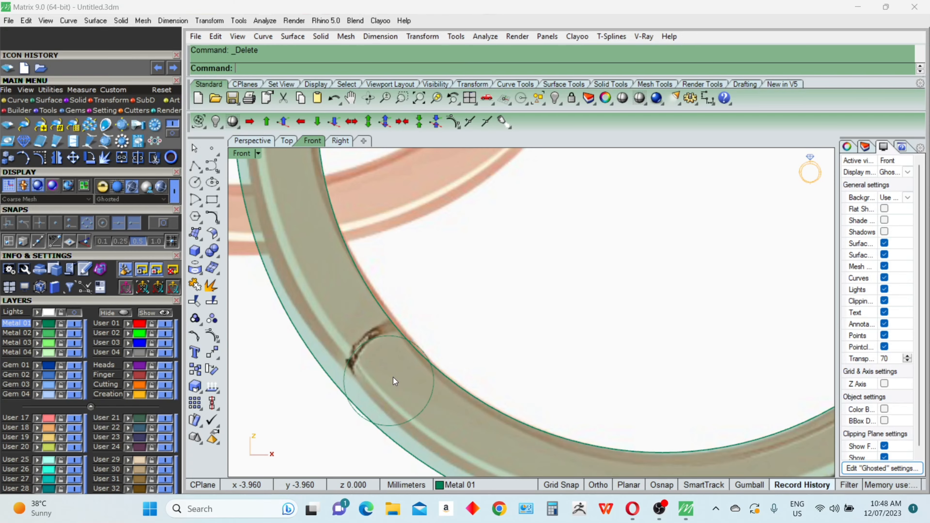
{"action": "key", "text": "ctrl+z"}
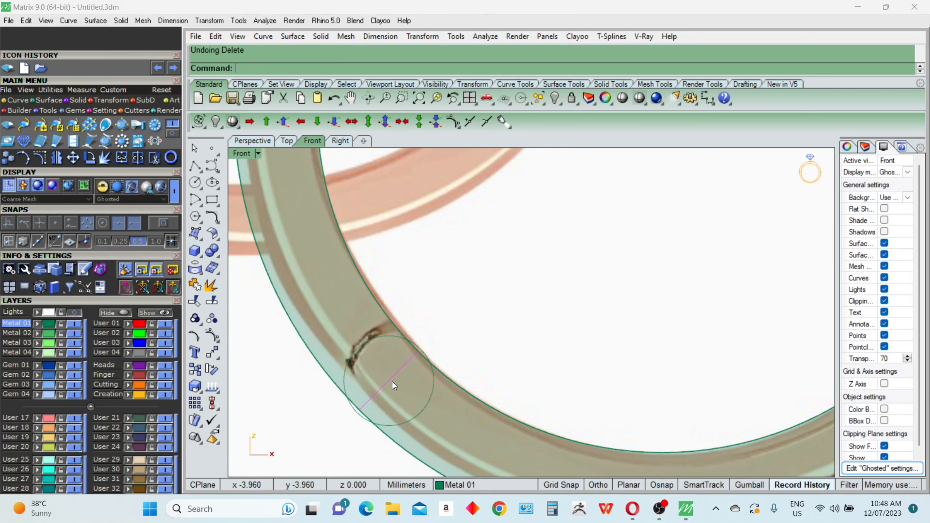
{"action": "left_click", "coordinate": [405, 422]}
{"action": "type", "text": "S1"}
{"action": "key", "text": "Return"}
{"action": "key", "text": "Escape"}
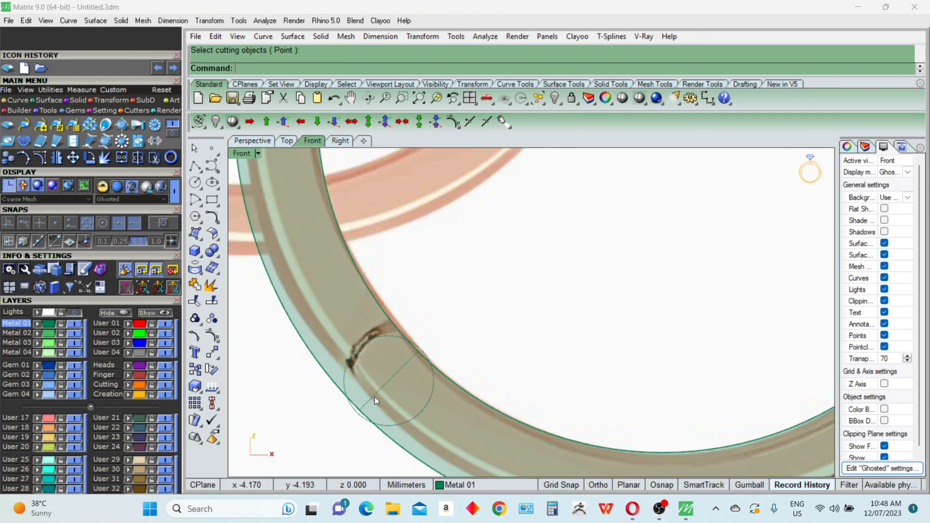
Stretch the short line in one direction from its midpoint so both ends extend beyond the circles
{"action": "left_click", "coordinate": [375, 396]}
{"action": "type", "text": "S1"}
{"action": "key", "text": "Return"}
{"action": "left_click", "coordinate": [387, 382]}
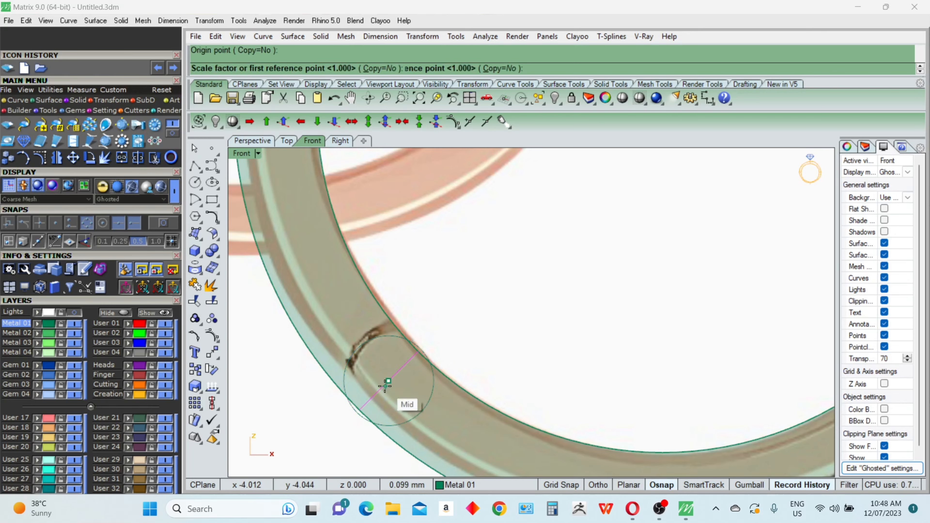
{"action": "left_click", "coordinate": [357, 407]}
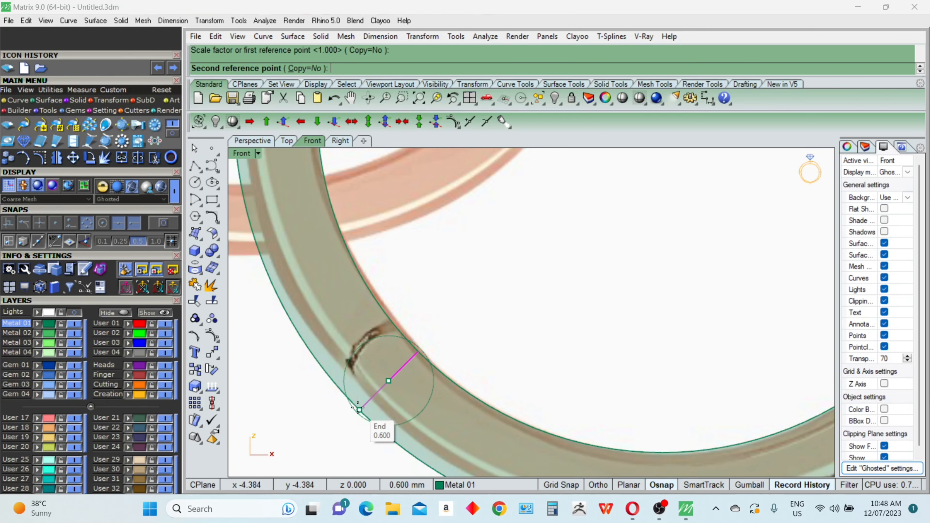
{"action": "left_click", "coordinate": [353, 451]}
Split the circle at the hinge joint with the extended line and delete the line
{"action": "type", "text": "S"}
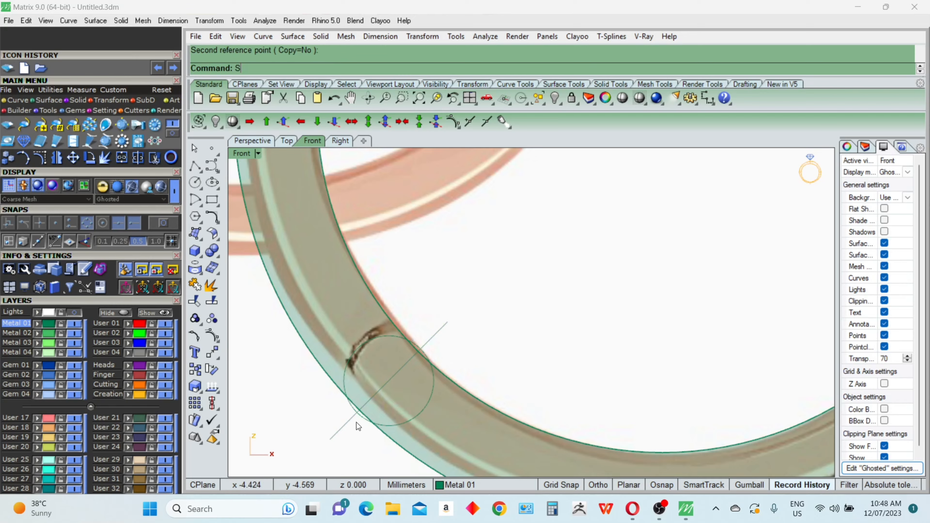
{"action": "key", "text": "Escape"}
{"action": "left_click", "coordinate": [360, 419]}
{"action": "type", "text": "S"}
{"action": "key", "text": "Return"}
{"action": "left_click", "coordinate": [349, 419]}
{"action": "key", "text": "Return"}
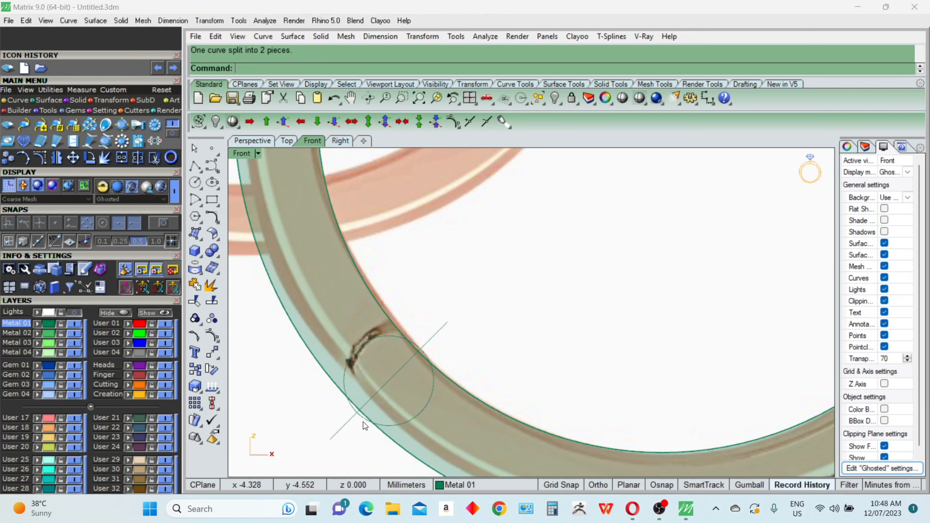
{"action": "left_click", "coordinate": [364, 421]}
{"action": "left_click", "coordinate": [348, 426]}
{"action": "key", "text": "Delete"}
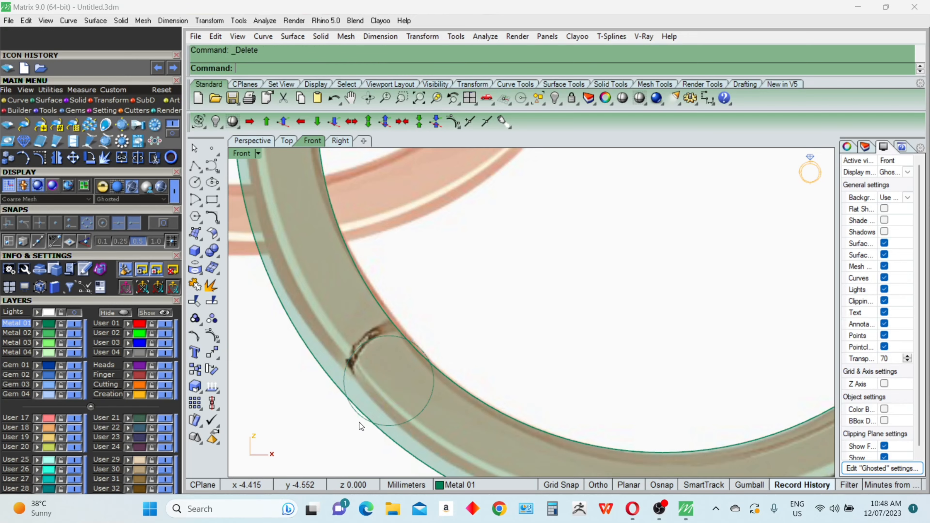
Extrude the hinge circle about 1.3 mm to both sides as an open surface across the band, and delete the source curve
{"action": "left_click", "coordinate": [355, 417]}
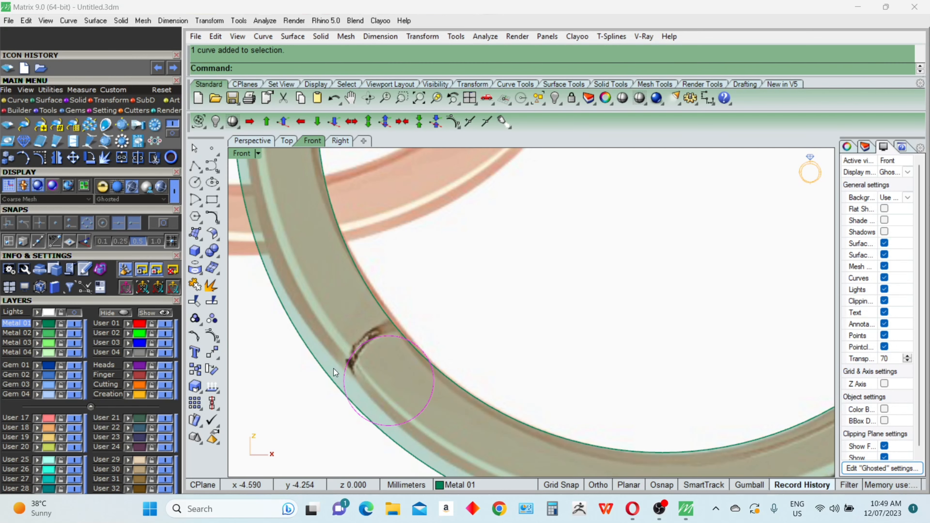
{"action": "double_click", "coordinate": [243, 152]}
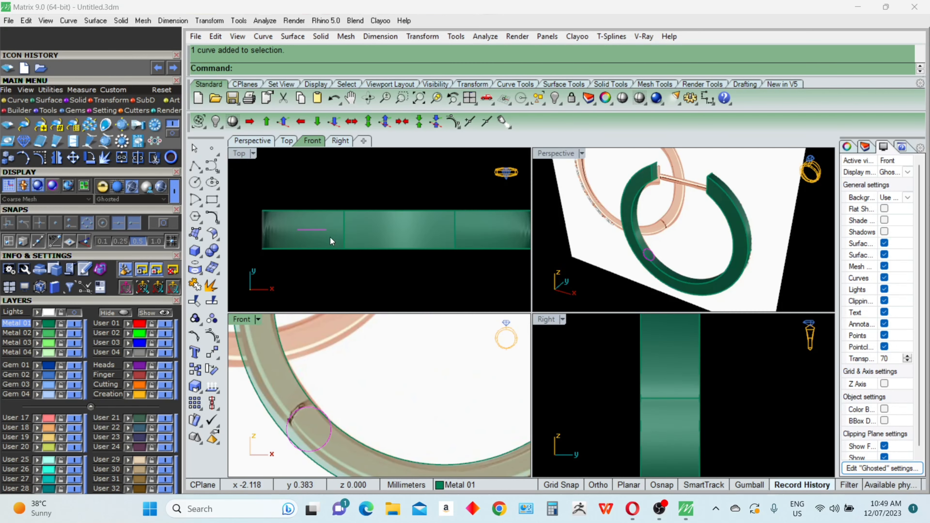
{"action": "right_click_drag", "start_coordinate": [330, 237], "coordinate": [356, 237]}
{"action": "type", "text": "e"}
{"action": "key", "text": "Return"}
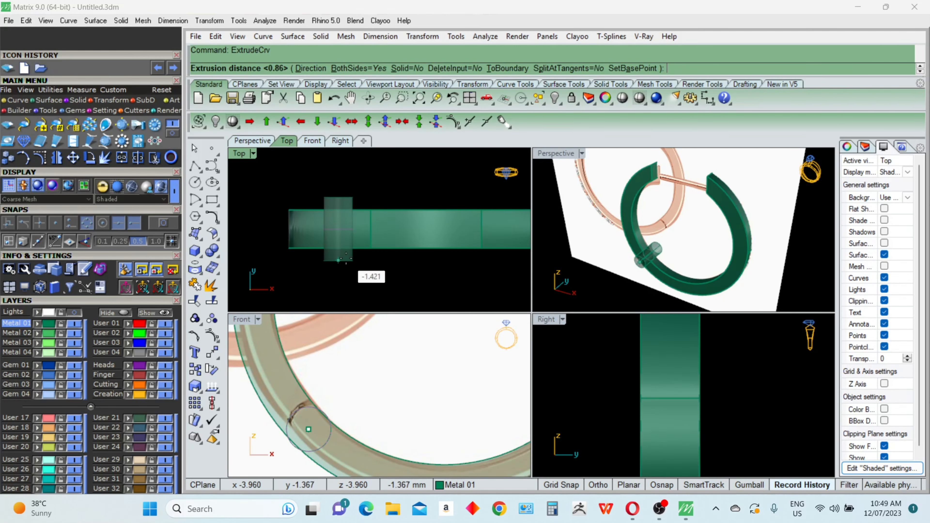
{"action": "left_click", "coordinate": [346, 258]}
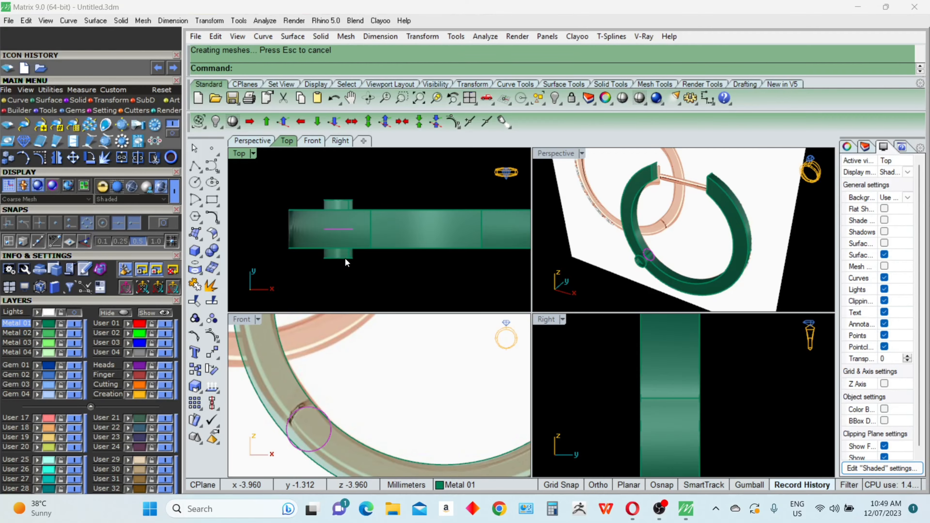
{"action": "key", "text": "Delete"}
Boolean-split the hoop band with the extruded hinge surface at the joint
{"action": "left_click", "coordinate": [329, 425]}
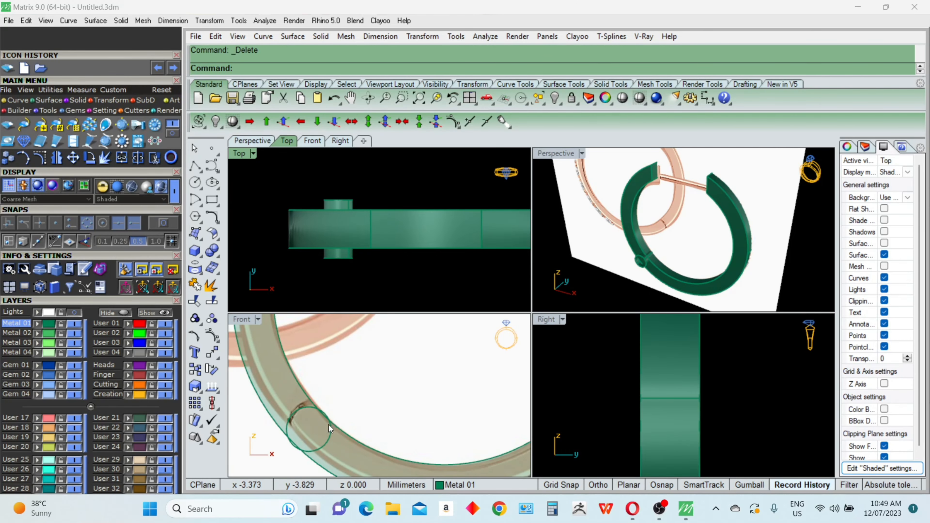
{"action": "key", "text": "ctrl+alt+g"}
{"action": "left_click", "coordinate": [332, 426]}
{"action": "type", "text": "BooleanSplit"}
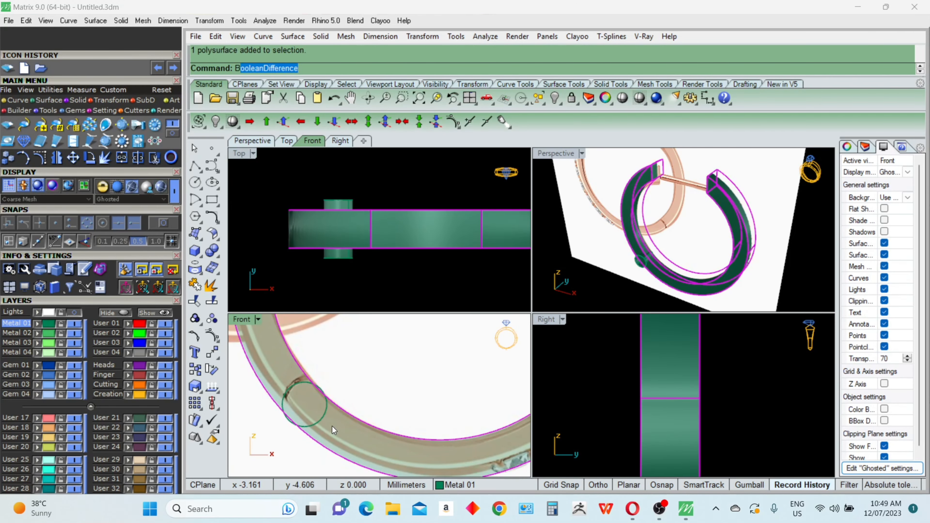
{"action": "key", "text": "Return"}
{"action": "left_click", "coordinate": [293, 386]}
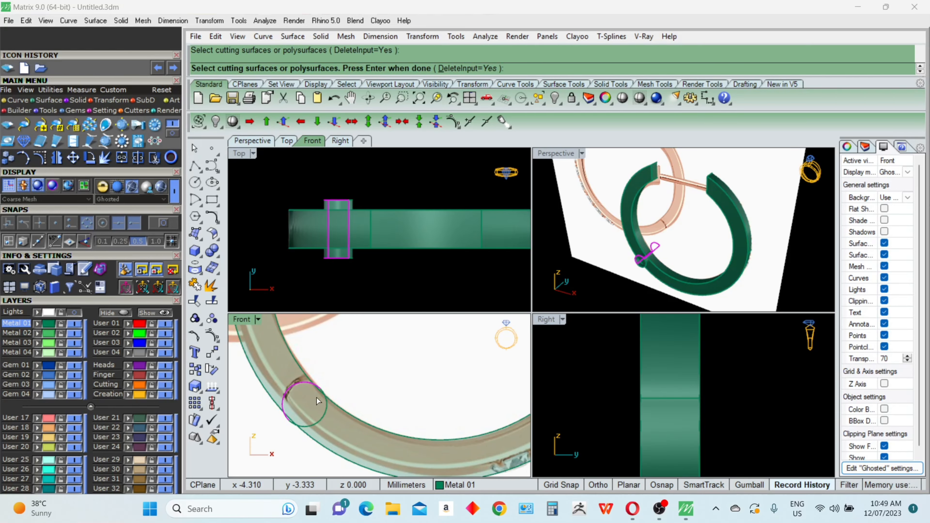
{"action": "key", "text": "Return"}
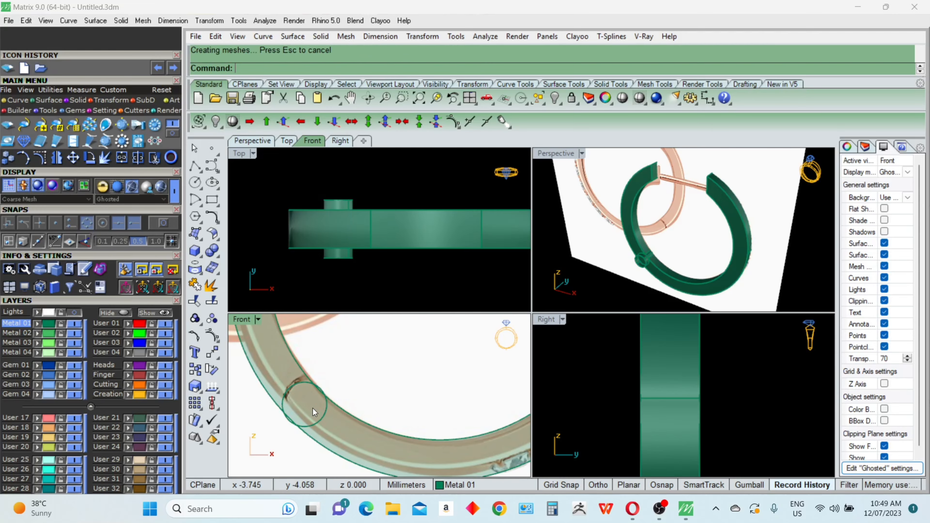
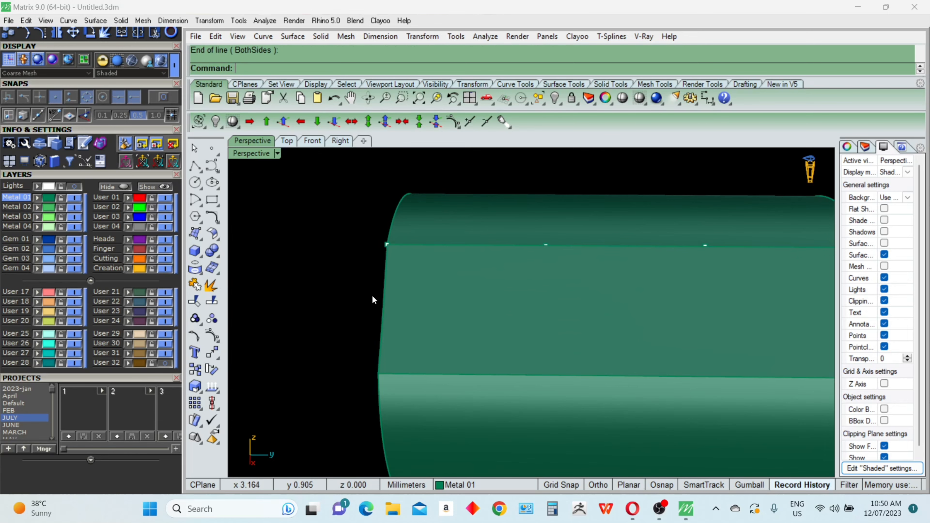
Delete the extra points along the hinge block's upper edge, keeping the one at the edge's end corner
{"action": "scroll", "coordinate": [372, 296], "scroll_direction": "down", "scroll_amount": 2}
{"action": "left_click_drag", "start_coordinate": [452, 186], "coordinate": [646, 314]}
{"action": "key", "text": "Delete"}
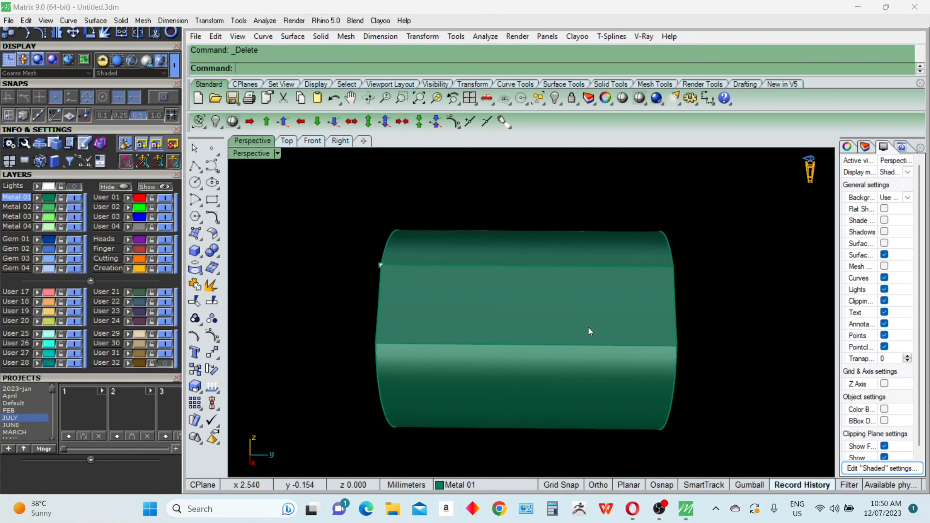
Move the remaining corner point 0.55 mm along the hinge block's upper edge toward its far end
{"action": "left_click_drag", "start_coordinate": [329, 224], "coordinate": [430, 295]}
{"action": "right_click_drag", "start_coordinate": [430, 296], "coordinate": [470, 325]}
{"action": "type", "text": ",m"}
{"action": "key", "text": "Return"}
{"action": "type", "text": "M"}
{"action": "key", "text": "Return"}
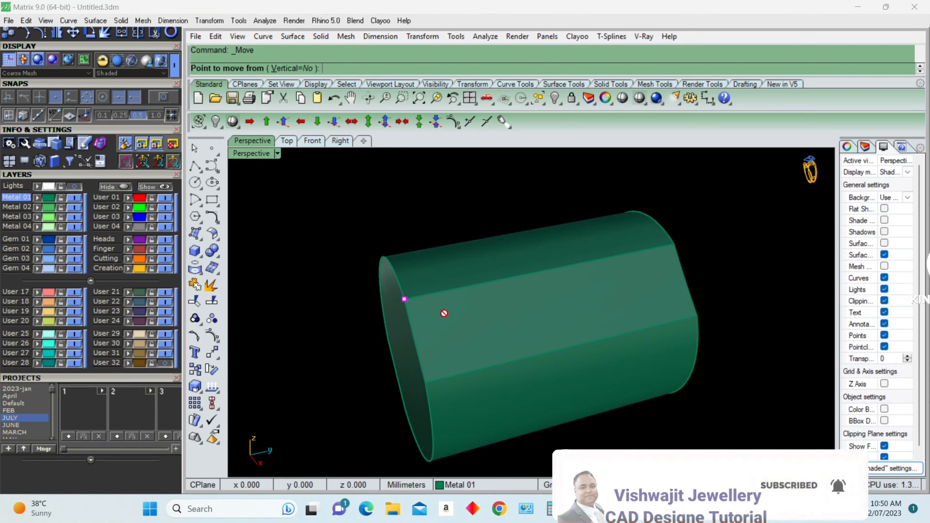
{"action": "left_click", "coordinate": [405, 299]}
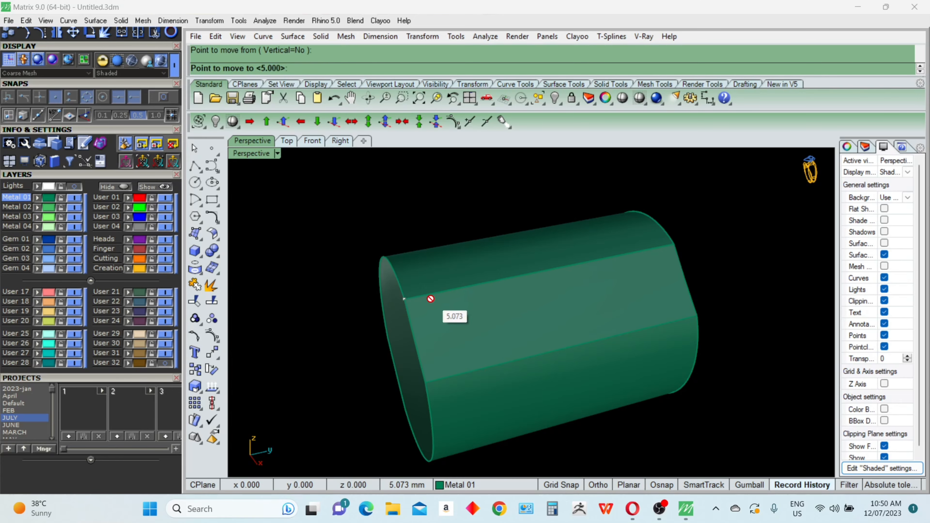
{"action": "type", "text": ".55"}
{"action": "key", "text": "Return"}
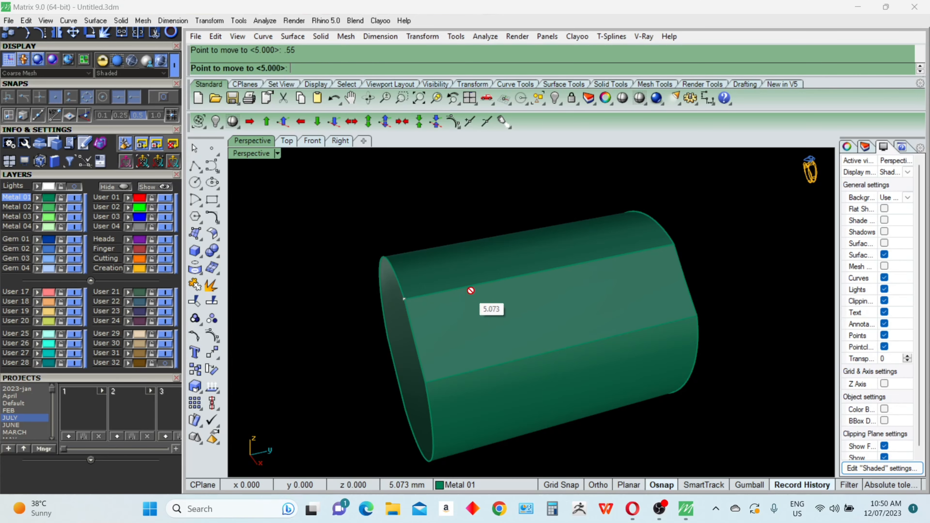
{"action": "left_click", "coordinate": [677, 245]}
Draw a horizontal both-sides line through the moved point in the top view, extending about 1.16 mm each way past the hinge block
{"action": "type", "text": "l"}
{"action": "key", "text": "Return"}
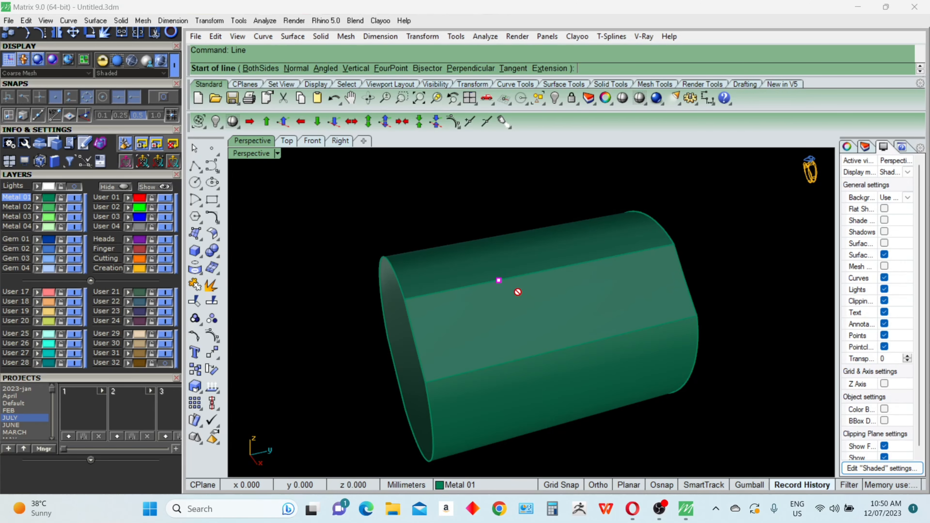
{"action": "left_click", "coordinate": [502, 282]}
{"action": "key", "text": "ctrl+F1"}
{"action": "key", "text": "F8"}
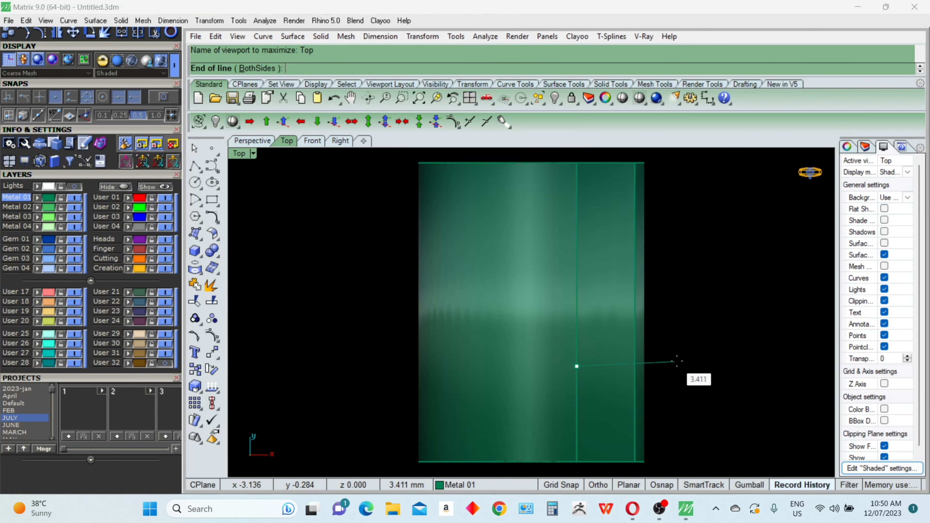
{"action": "type", "text": "b"}
{"action": "key", "text": "Return"}
{"action": "left_click", "coordinate": [778, 366]}
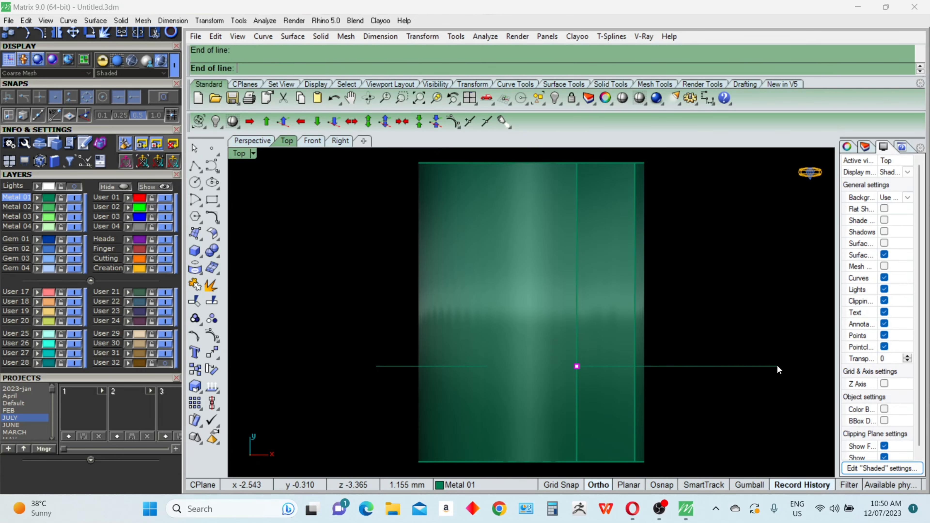
Mirror the line across the horizontal axis through the origin, keeping the original
{"action": "left_click", "coordinate": [773, 368]}
{"action": "type", "text": "mirror"}
{"action": "key", "text": "Return"}
{"action": "type", "text": "0"}
{"action": "key", "text": "Return"}
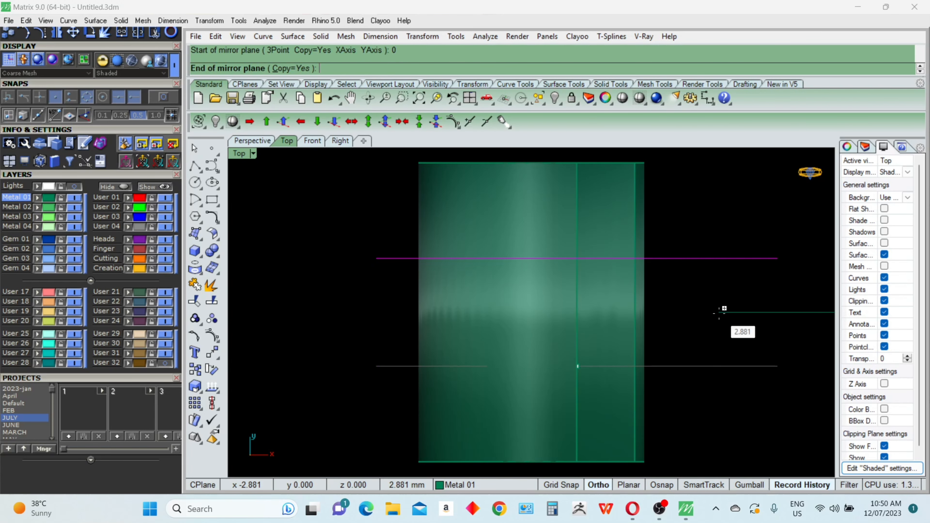
{"action": "left_click", "coordinate": [706, 313]}
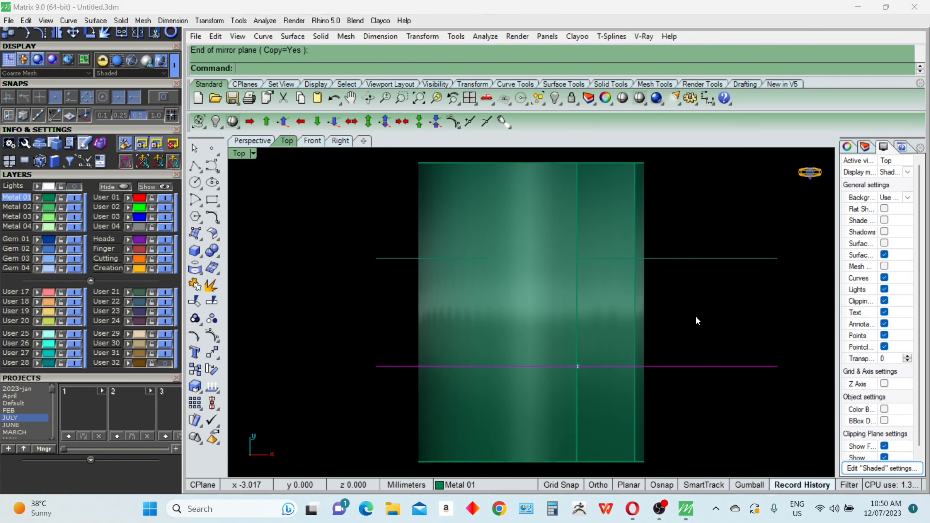
Connect the right ends of the two parallel lines with a line and join all three into one profile
{"action": "right_click_drag", "start_coordinate": [740, 328], "coordinate": [635, 307]}
{"action": "type", "text": "line"}
{"action": "key", "text": "Return"}
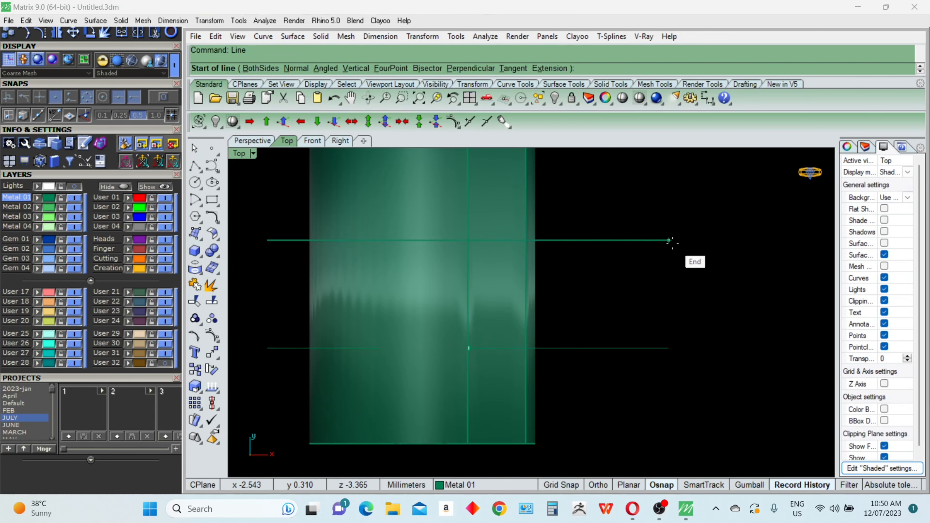
{"action": "left_click", "coordinate": [669, 241]}
{"action": "left_click", "coordinate": [668, 348]}
{"action": "left_click_drag", "start_coordinate": [707, 224], "coordinate": [603, 401]}
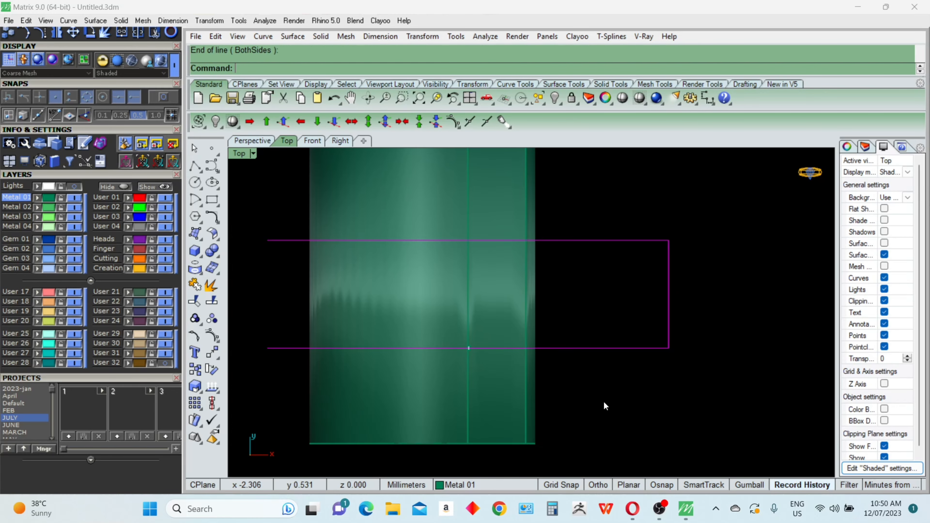
Wire-cut the hinge block with the U-shaped profile, keeping all pieces, and delete the profile curve
{"action": "scroll", "coordinate": [633, 352], "scroll_direction": "down", "scroll_amount": 2}
{"action": "left_click", "coordinate": [632, 348]}
{"action": "type", "text": "W"}
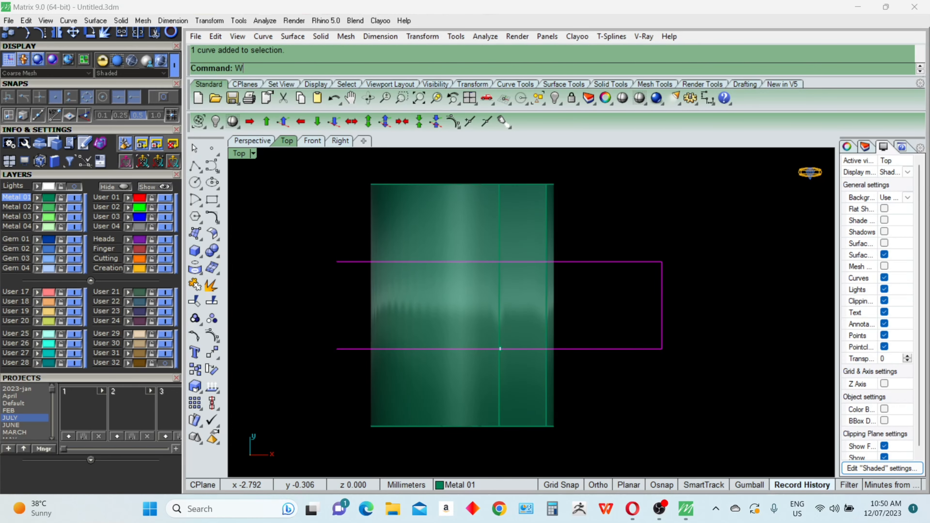
{"action": "type", "text": "ireCut"}
{"action": "key", "text": "Return"}
{"action": "left_click", "coordinate": [527, 315]}
{"action": "key", "text": "Return"}
{"action": "key", "text": "Return"}
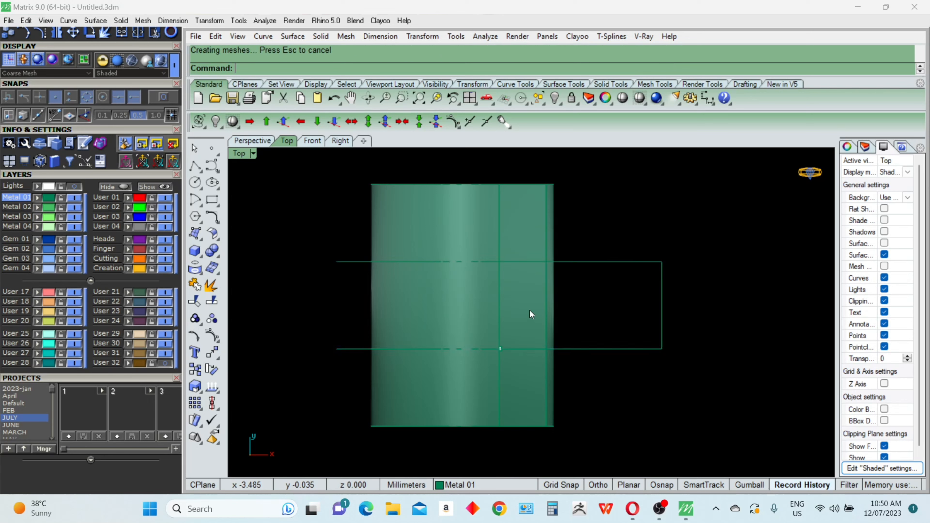
{"action": "key", "text": "Delete"}
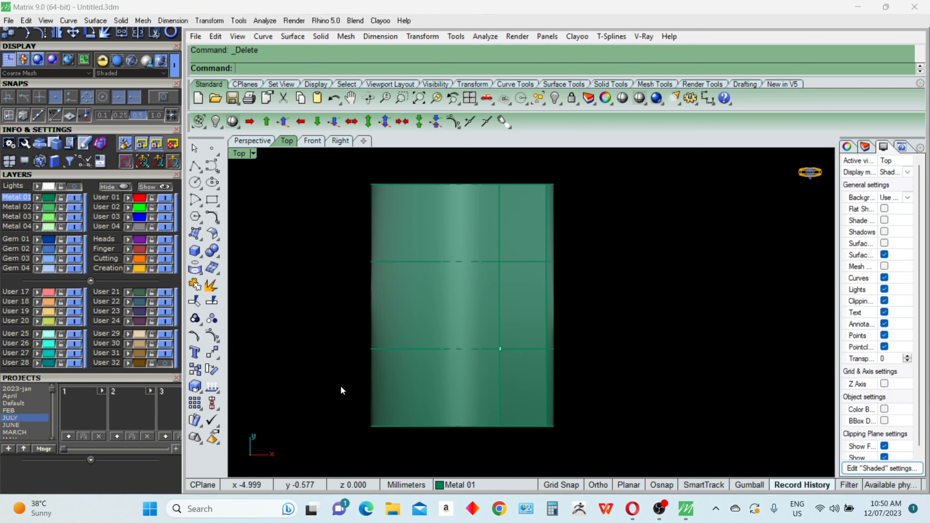
Place an area centroid point for the front piece of the divided hinge block
{"action": "key", "text": "ctrl+F4"}
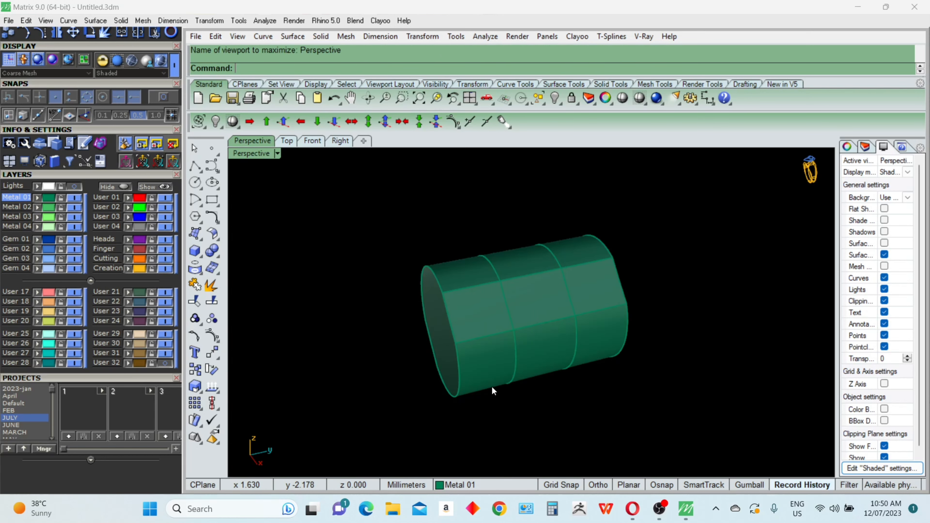
{"action": "right_click_drag", "start_coordinate": [491, 386], "coordinate": [530, 356]}
{"action": "left_click", "coordinate": [529, 356]}
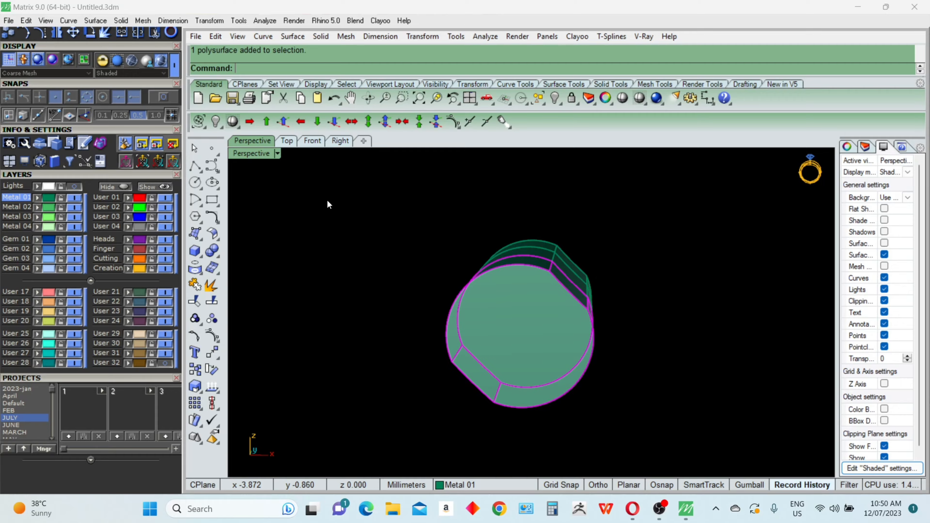
{"action": "double_click", "coordinate": [249, 153]}
{"action": "left_click", "coordinate": [389, 400]}
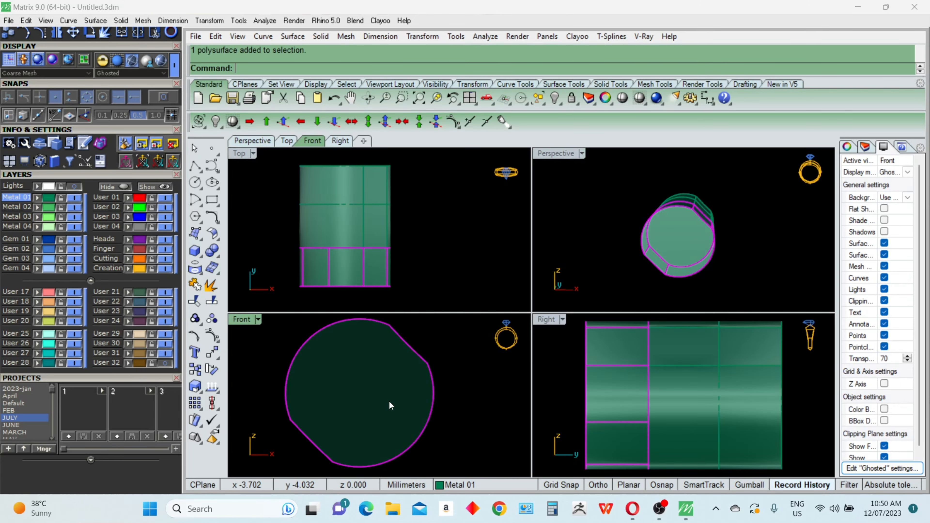
{"action": "type", "text": "AreaCentroid"}
{"action": "key", "text": "Return"}
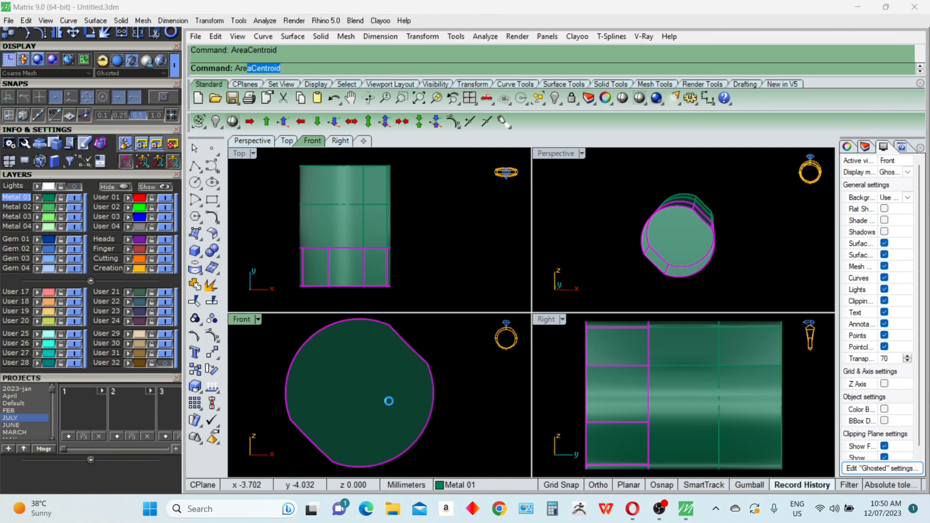
Draw a circle with a 0.6 mm diameter centred on the centroid point in the front view
{"action": "right_click_drag", "start_coordinate": [377, 407], "coordinate": [435, 401]}
{"action": "type", "text": "Circle"}
{"action": "key", "text": "Return"}
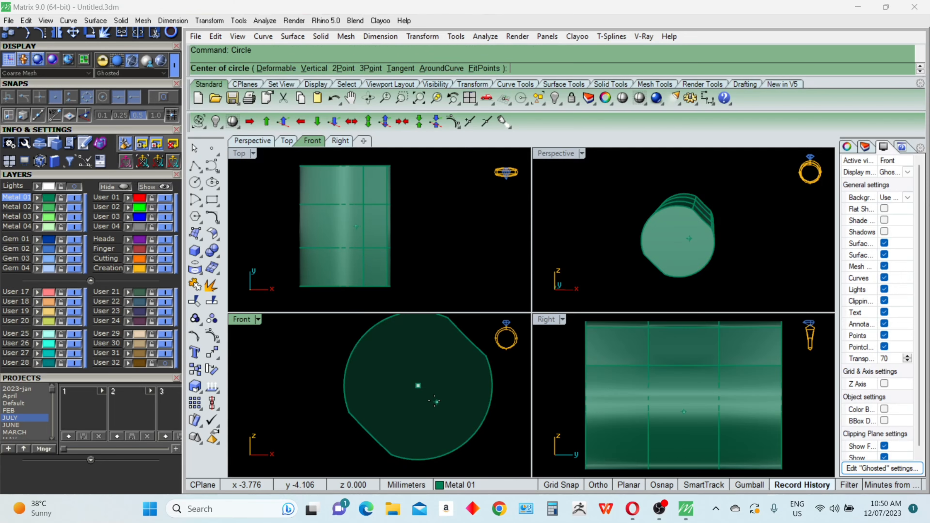
{"action": "left_click", "coordinate": [419, 390]}
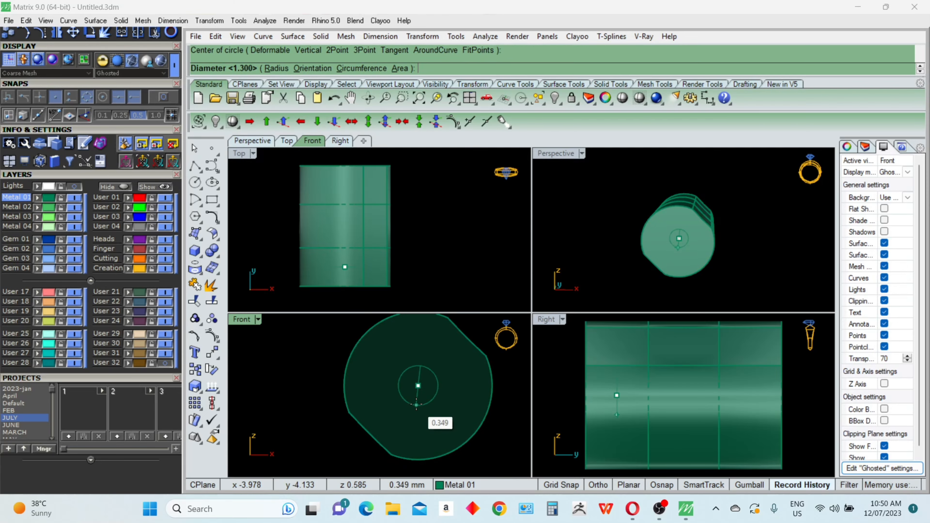
{"action": "type", "text": ".6"}
{"action": "key", "text": "Return"}
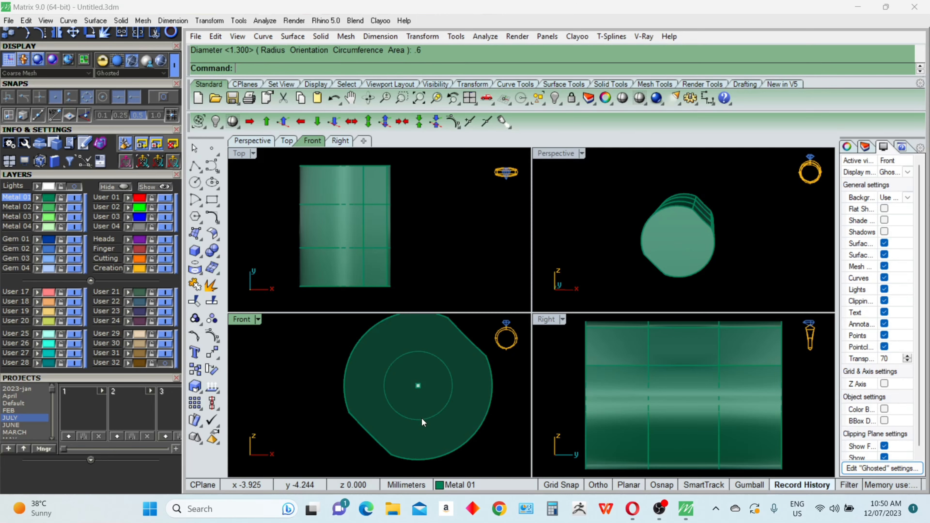
Extrude the 0.6 mm circle to both sides through all the hinge pieces and cap the resulting surface
{"action": "left_click", "coordinate": [422, 418]}
{"action": "type", "text": "ec"}
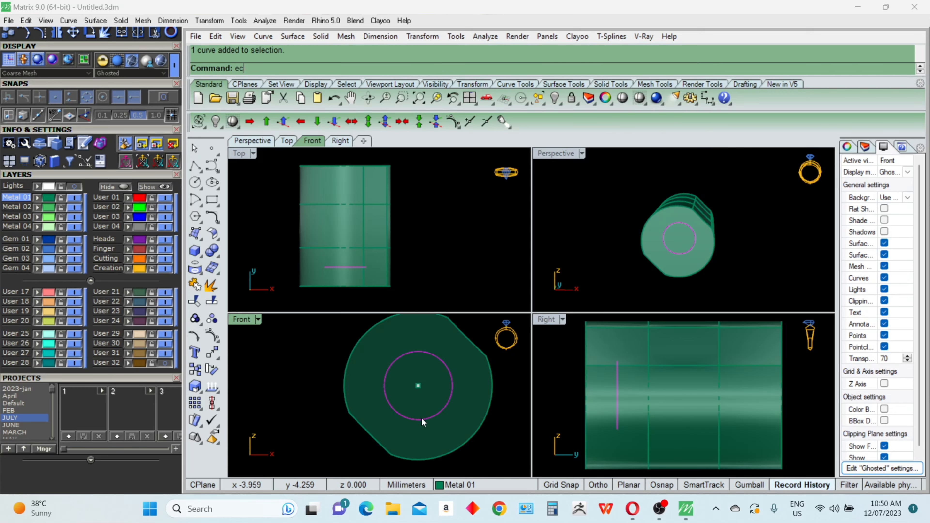
{"action": "key", "text": "Return"}
{"action": "scroll", "coordinate": [406, 255], "scroll_direction": "down", "scroll_amount": 4}
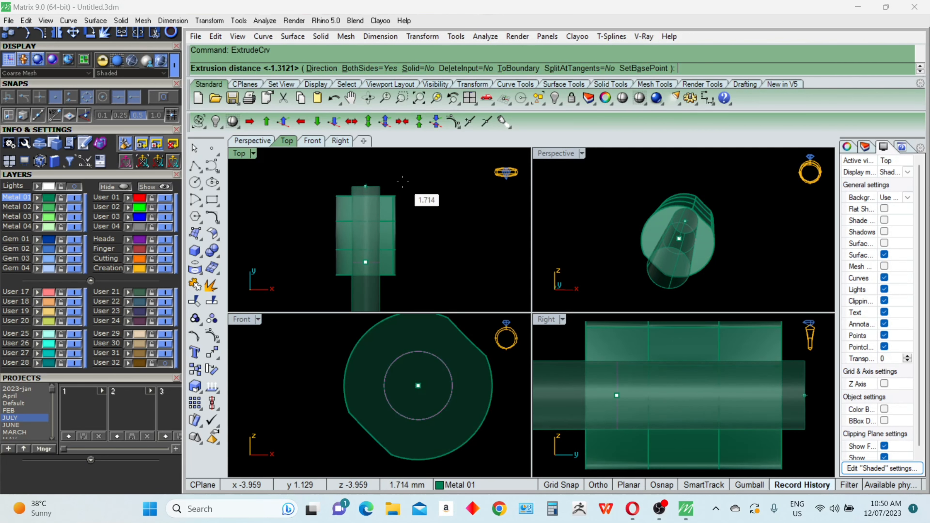
{"action": "left_click", "coordinate": [385, 180]}
{"action": "left_click", "coordinate": [365, 182]}
{"action": "type", "text": "Cap"}
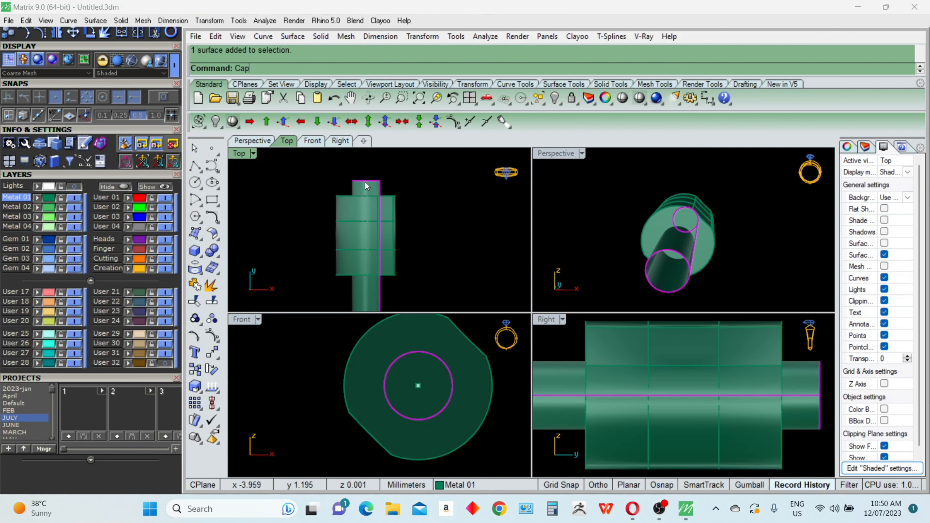
{"action": "key", "text": "Return"}
Subtract the capped pin cylinder from all three hinge pieces with a Boolean difference
{"action": "left_click", "coordinate": [394, 206]}
{"action": "left_click", "coordinate": [395, 262], "text": "shift"}
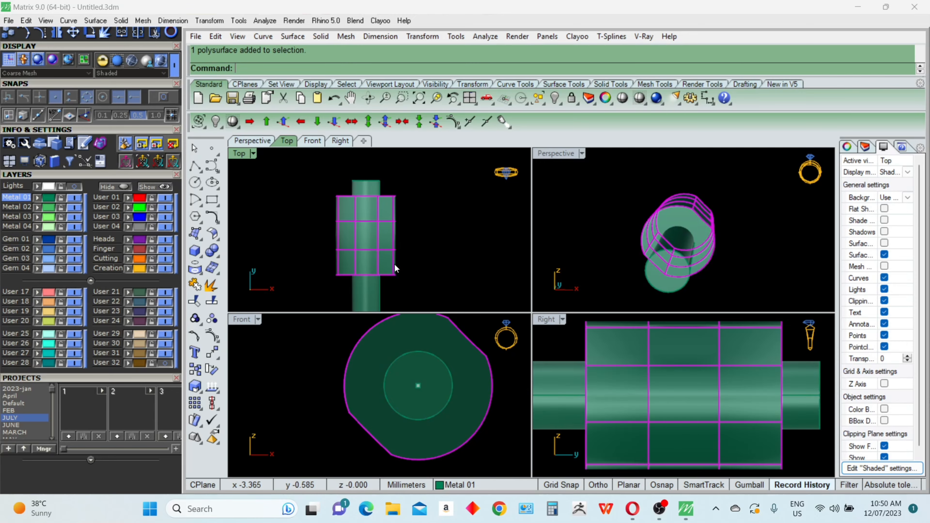
{"action": "type", "text": "B"}
{"action": "key", "text": "Return"}
{"action": "left_click", "coordinate": [368, 185]}
{"action": "key", "text": "Return"}
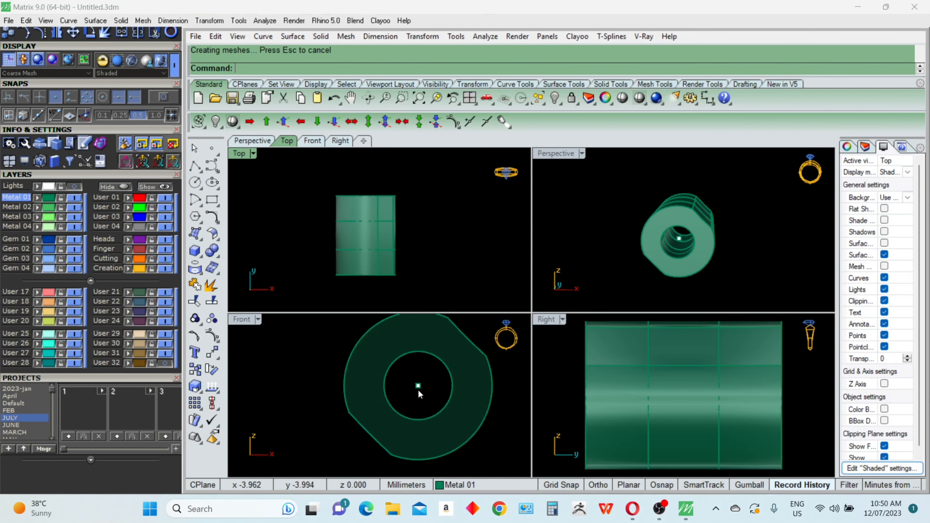
Undo the pin hole cut, the capping and the circle's extrusion
{"action": "key", "text": "ctrl+z"}
{"action": "key", "text": "ctrl+z"}
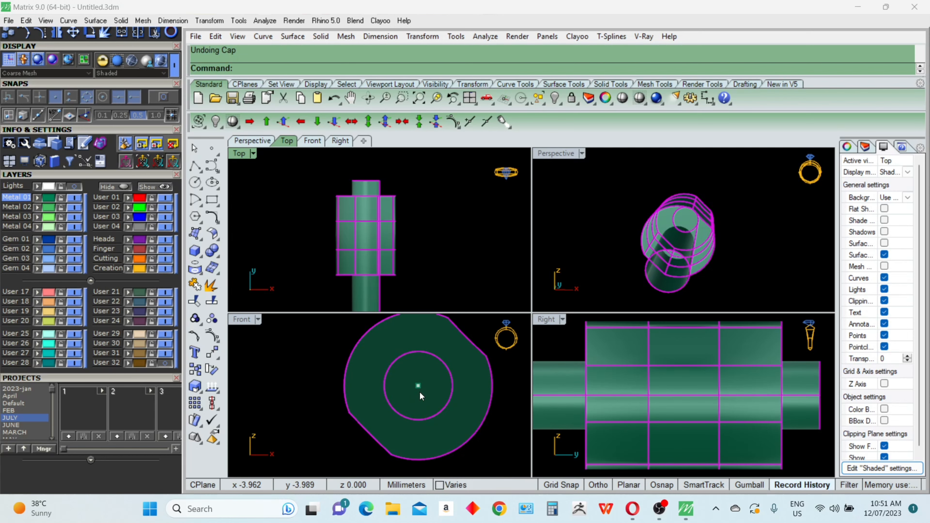
{"action": "left_click", "coordinate": [428, 401]}
{"action": "key", "text": "ctrl+z"}
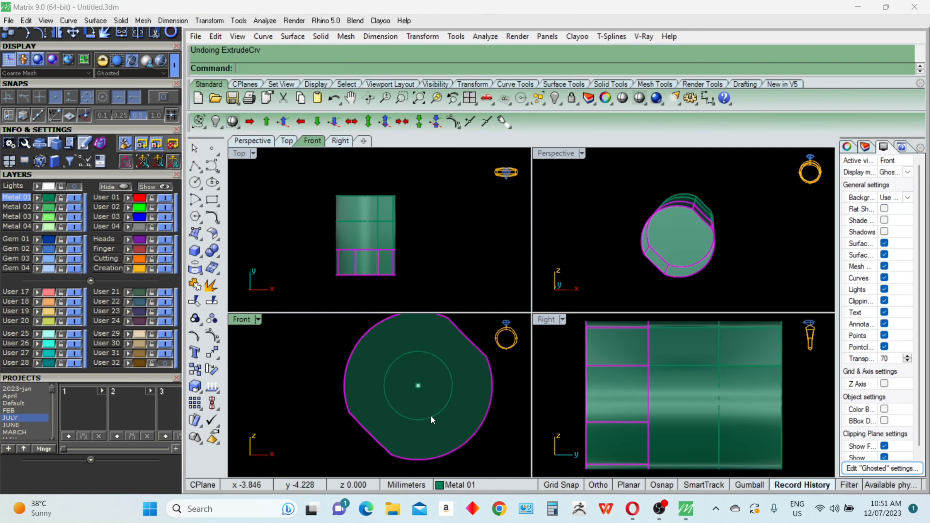
Draw a second, concentric circle with a 0.5 mm diameter around the centroid point
{"action": "type", "text": "c"}
{"action": "key", "text": "Return"}
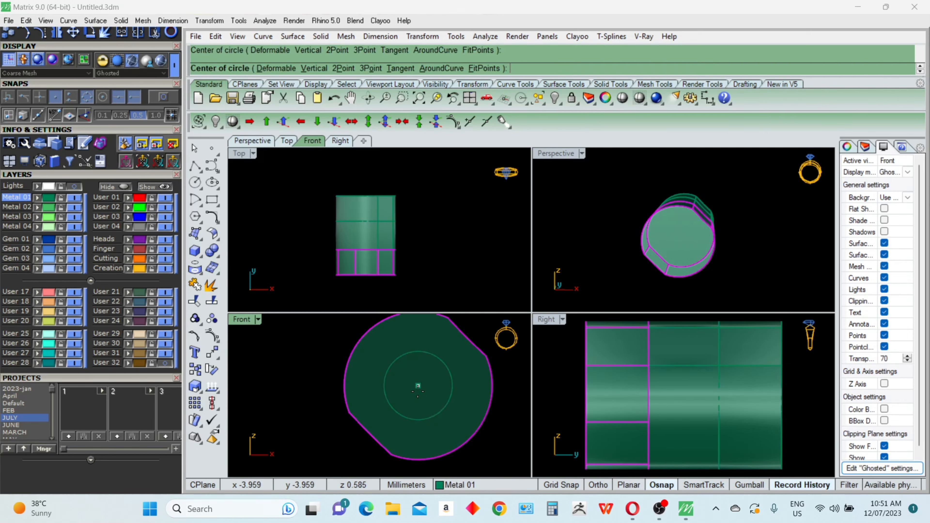
{"action": "left_click", "coordinate": [418, 385]}
{"action": "left_click", "coordinate": [419, 400]}
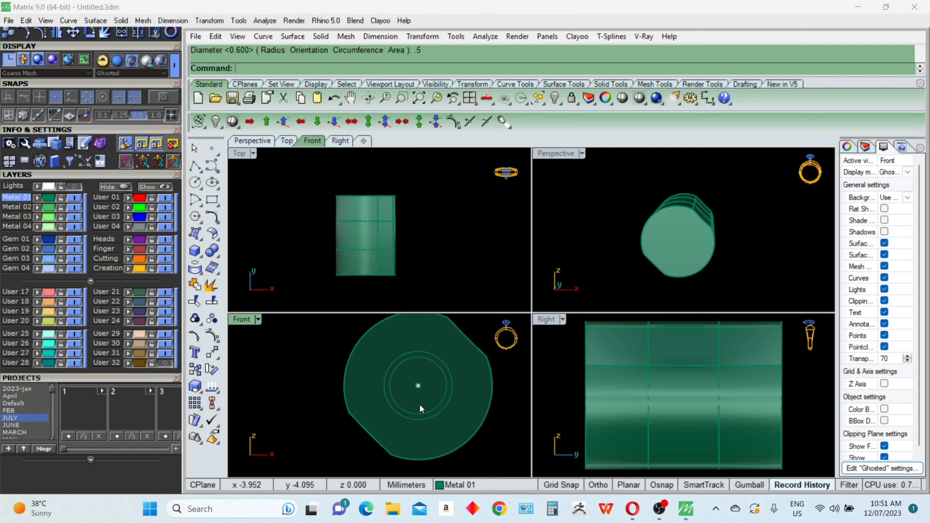
Remove the outer 0.6 mm circle and wire-cut the hinge pieces with the 0.5 mm circle
{"action": "left_click", "coordinate": [421, 427]}
{"action": "left_click", "coordinate": [423, 410]}
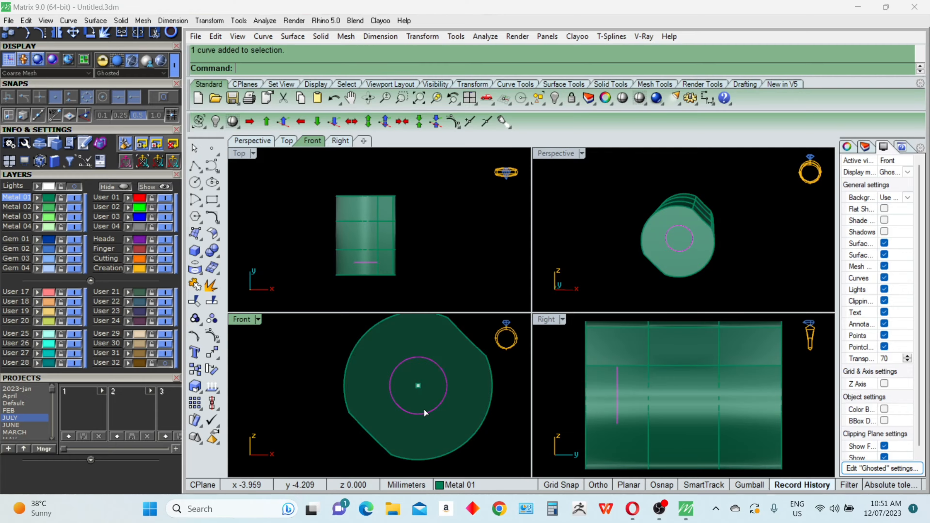
{"action": "type", "text": "WireCut"}
{"action": "key", "text": "Return"}
{"action": "left_click", "coordinate": [468, 409]}
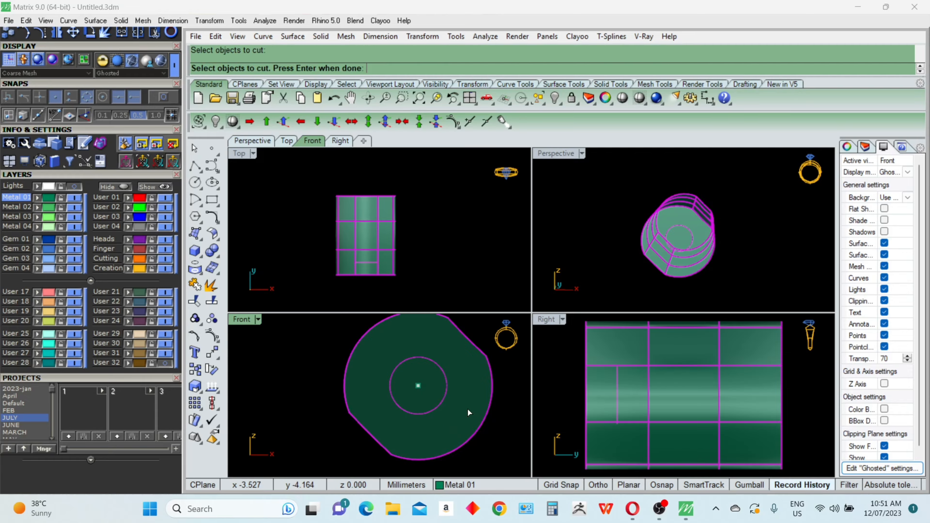
{"action": "key", "text": "Return"}
{"action": "key", "text": "Return"}
Delete the cut-out core and the leftover geometry inside the pin hole
{"action": "left_click", "coordinate": [433, 389]}
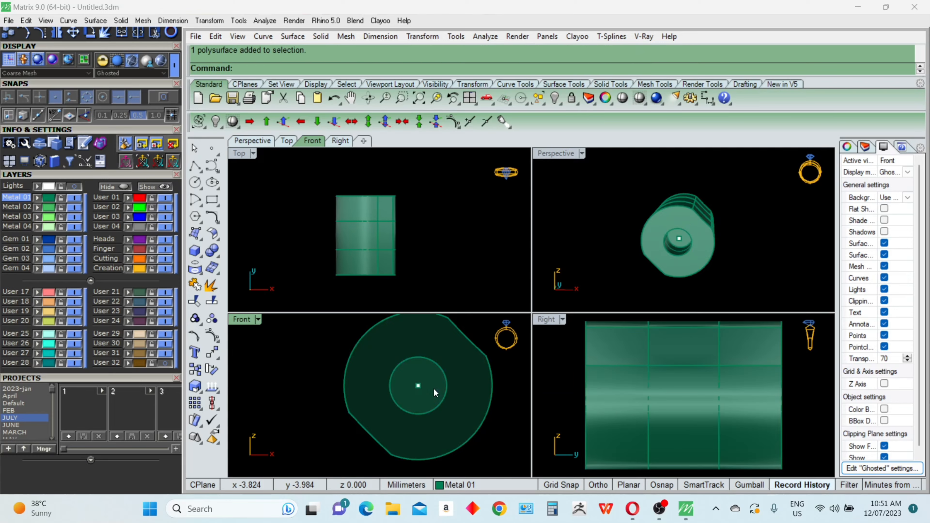
{"action": "key", "text": "Delete"}
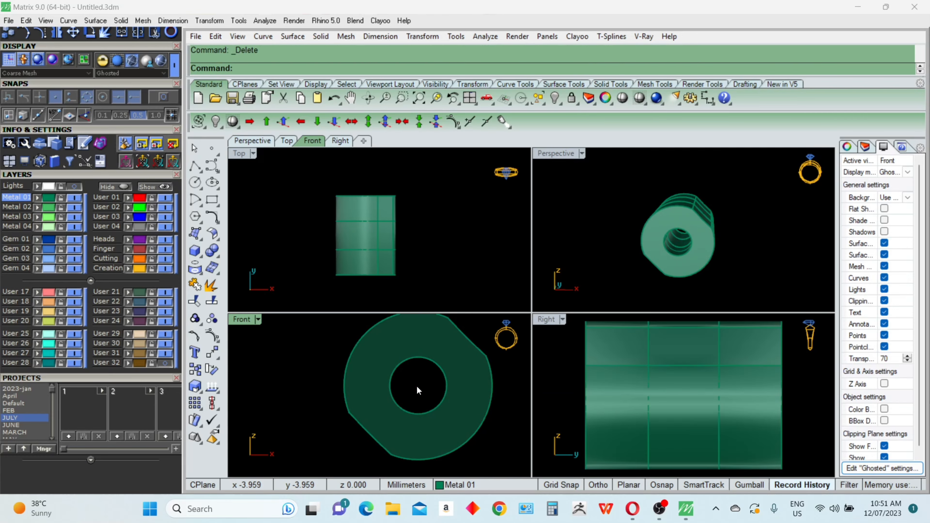
{"action": "left_click", "coordinate": [416, 387]}
{"action": "key", "text": "Delete"}
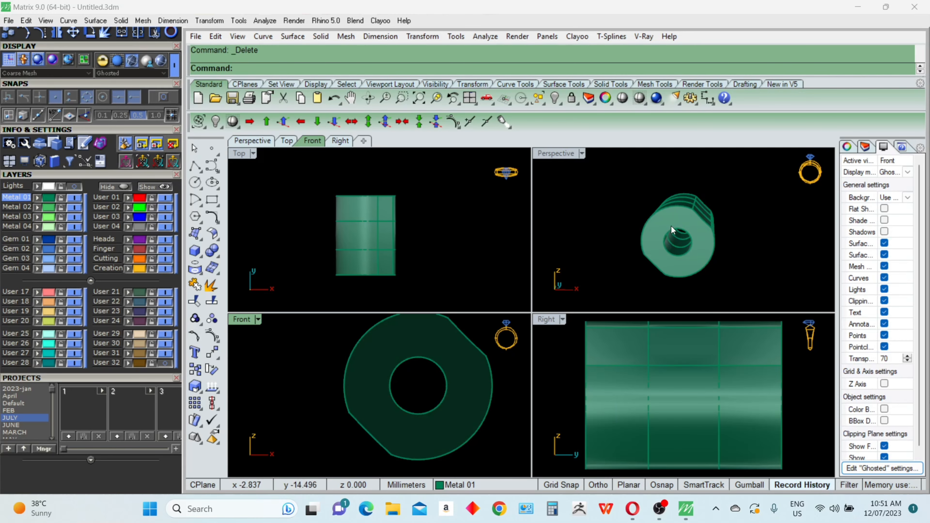
Show the hidden hoop parts again and delete the uncut hoop body overlapping the hinge
{"action": "double_click", "coordinate": [562, 155]}
{"action": "right_click_drag", "start_coordinate": [585, 206], "coordinate": [450, 293]}
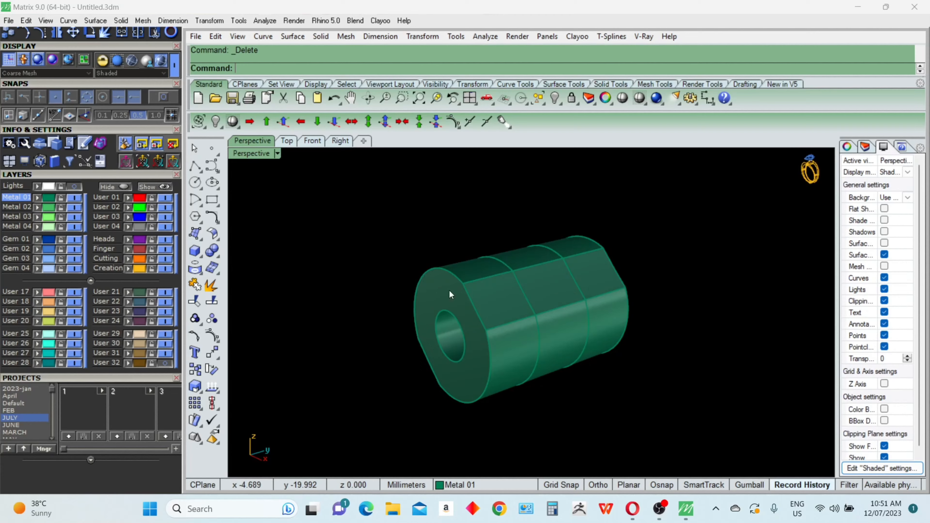
{"action": "left_click", "coordinate": [149, 187]}
{"action": "left_click", "coordinate": [480, 354]}
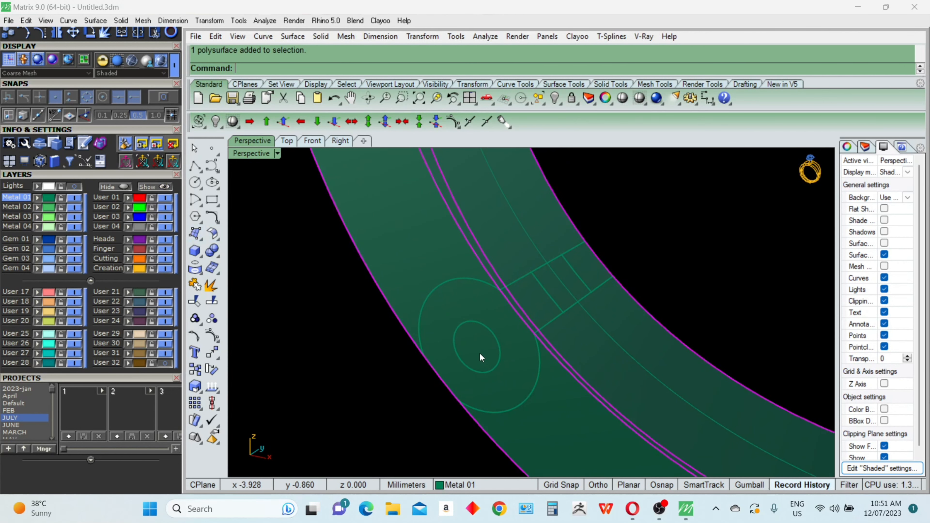
{"action": "key", "text": "Escape"}
{"action": "right_click_drag", "start_coordinate": [509, 362], "coordinate": [568, 347]}
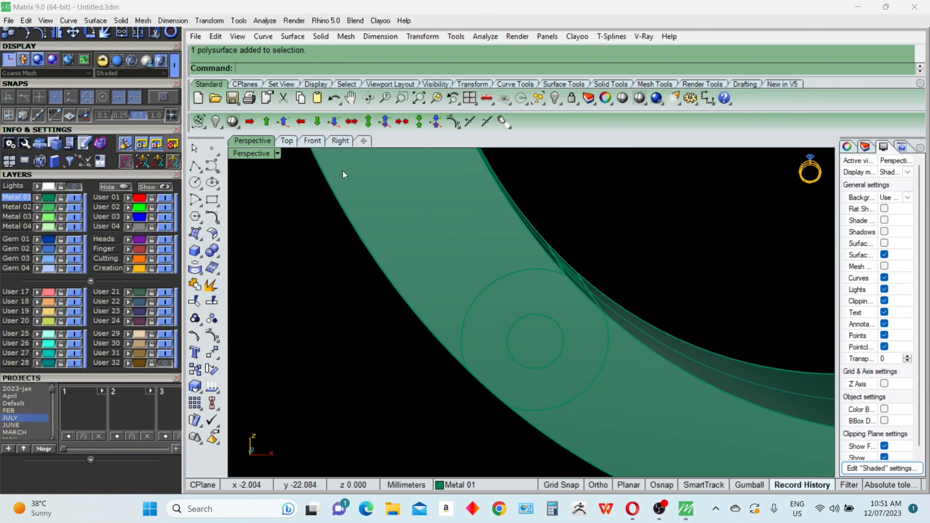
{"action": "left_click", "coordinate": [312, 141]}
{"action": "scroll", "coordinate": [406, 371], "scroll_direction": "down", "scroll_amount": 3}
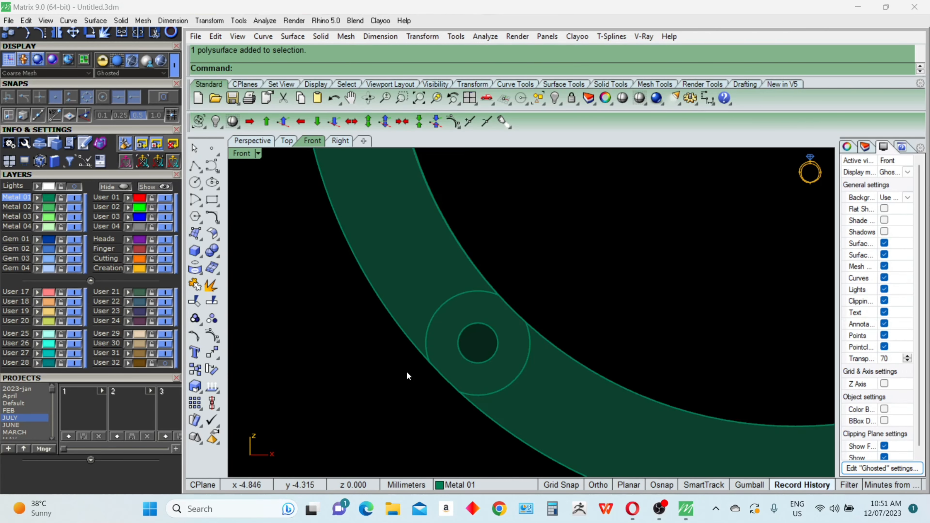
{"action": "left_click", "coordinate": [501, 393]}
{"action": "key", "text": "Delete"}
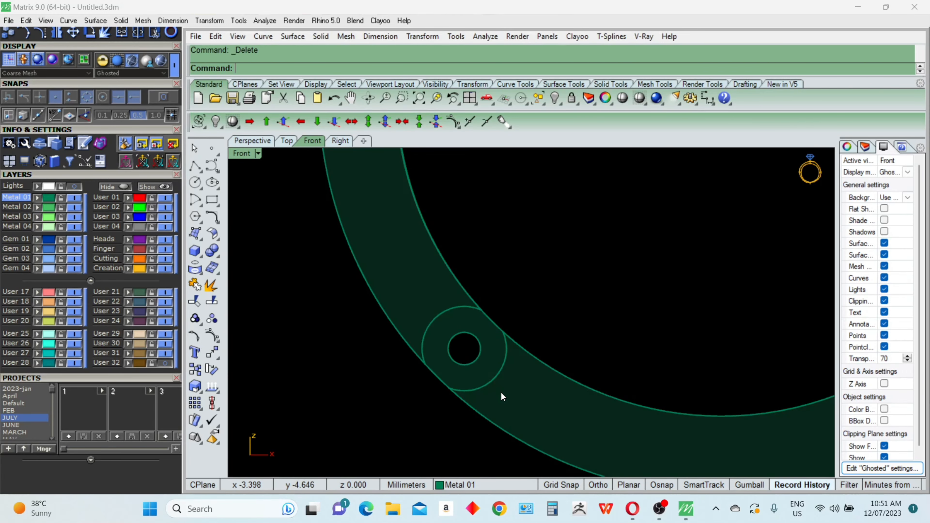
Group the lower hoop section with its two outer hinge knuckles
{"action": "left_click", "coordinate": [483, 393]}
{"action": "scroll", "coordinate": [450, 392], "scroll_direction": "down", "scroll_amount": 5}
{"action": "key", "text": "ctrl+F4"}
{"action": "mouse_move", "coordinate": [469, 394]}
{"action": "right_mouse_down"}
{"action": "mouse_move", "coordinate": [517, 378]}
{"action": "mouse_move", "coordinate": [570, 337]}
{"action": "right_mouse_up"}
{"action": "scroll", "coordinate": [570, 337], "scroll_direction": "up", "scroll_amount": 2}
{"action": "left_click", "coordinate": [531, 316], "text": "shift"}
{"action": "left_click", "coordinate": [598, 269], "text": "shift"}
{"action": "scroll", "coordinate": [500, 335], "scroll_direction": "down", "scroll_amount": 5}
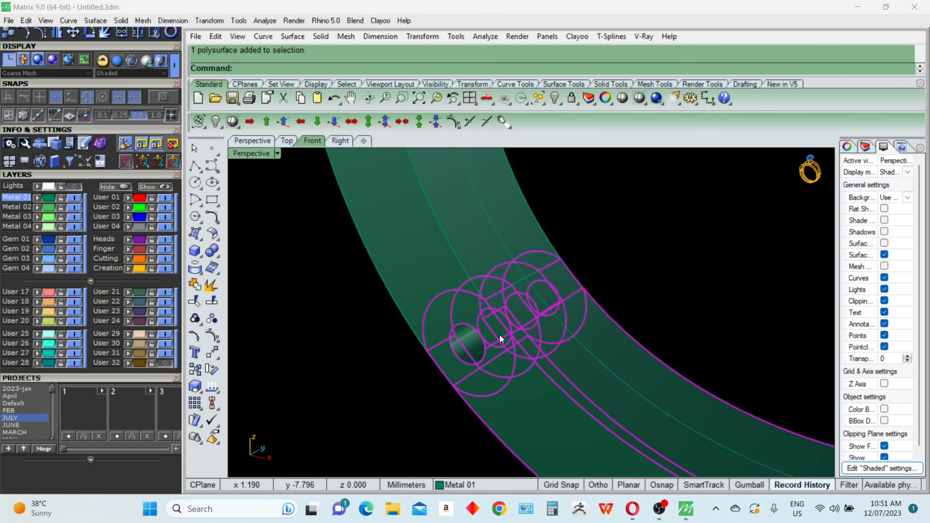
{"action": "key", "text": "Return"}
{"action": "key", "text": "Escape"}
Group the upper hoop section with the middle hinge knuckle
{"action": "scroll", "coordinate": [530, 306], "scroll_direction": "up", "scroll_amount": 4}
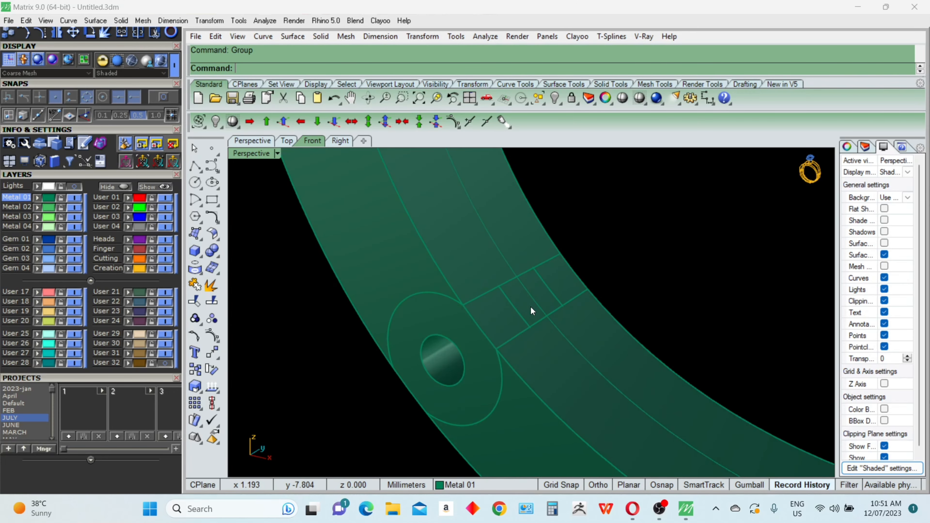
{"action": "left_click", "coordinate": [531, 306]}
{"action": "left_click", "coordinate": [478, 257], "text": "shift"}
{"action": "scroll", "coordinate": [458, 280], "scroll_direction": "down", "scroll_amount": 2}
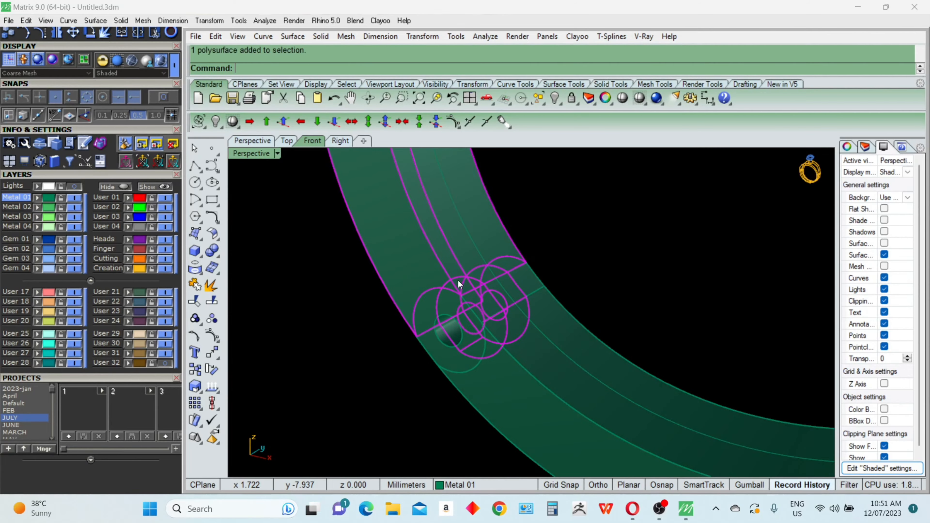
{"action": "key", "text": "ctrl+g"}
{"action": "key", "text": "Escape"}
Delete the leftover object, keeping only the two grouped hoop sections
{"action": "right_click_drag", "start_coordinate": [476, 324], "coordinate": [454, 361]}
{"action": "key", "text": "F4"}
{"action": "scroll", "coordinate": [364, 404], "scroll_direction": "down", "scroll_amount": 8}
{"action": "right_click_drag", "start_coordinate": [367, 404], "coordinate": [459, 402]}
{"action": "key", "text": "Delete"}
Examine the hoop from several angles and check which pieces belong to the group with the outer knuckles
{"action": "right_click_drag", "start_coordinate": [547, 358], "coordinate": [612, 298]}
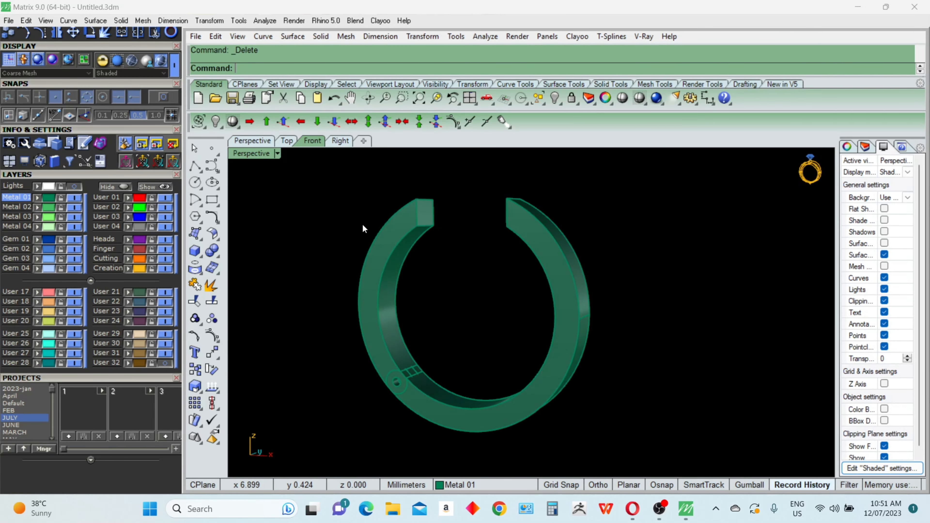
{"action": "double_click", "coordinate": [255, 153]}
{"action": "right_click_drag", "start_coordinate": [367, 432], "coordinate": [368, 447]}
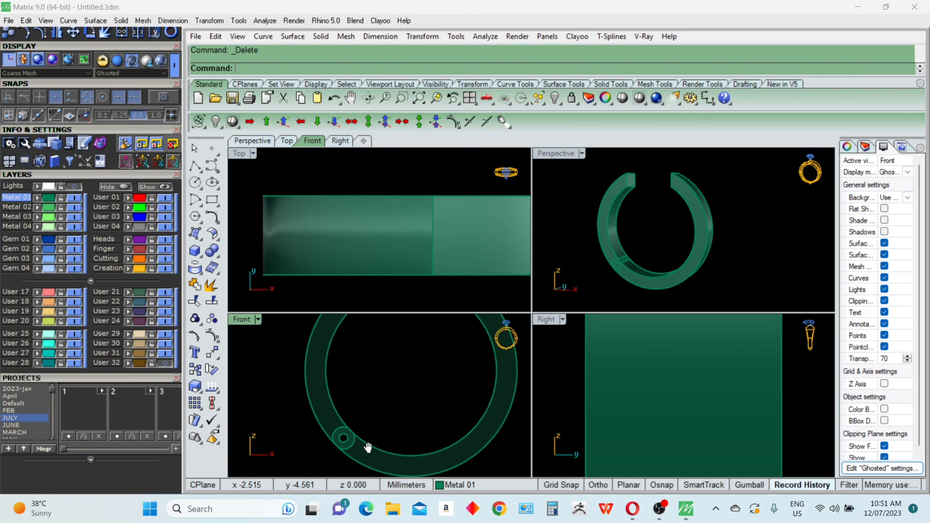
{"action": "scroll", "coordinate": [367, 435], "scroll_direction": "down", "scroll_amount": 3}
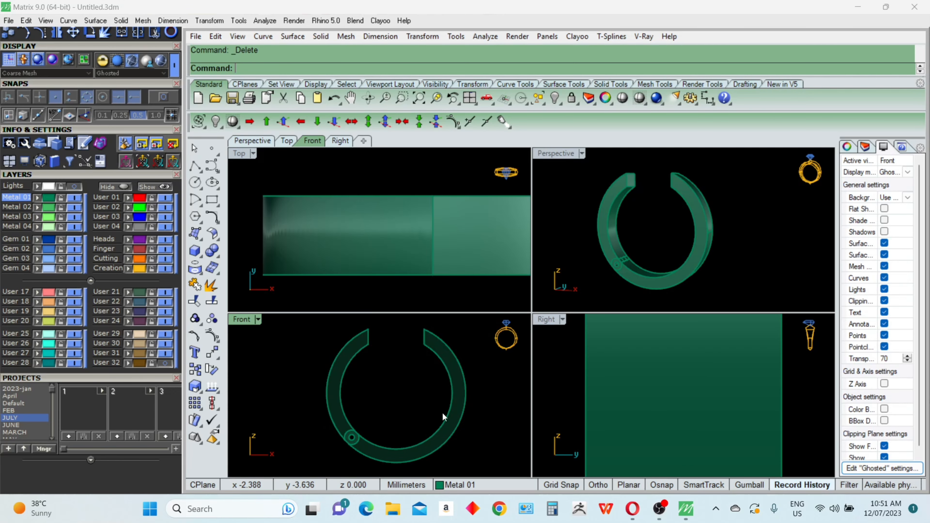
{"action": "double_click", "coordinate": [569, 152]}
{"action": "right_click_drag", "start_coordinate": [637, 267], "coordinate": [590, 278]}
{"action": "key", "text": "ctrl+a"}
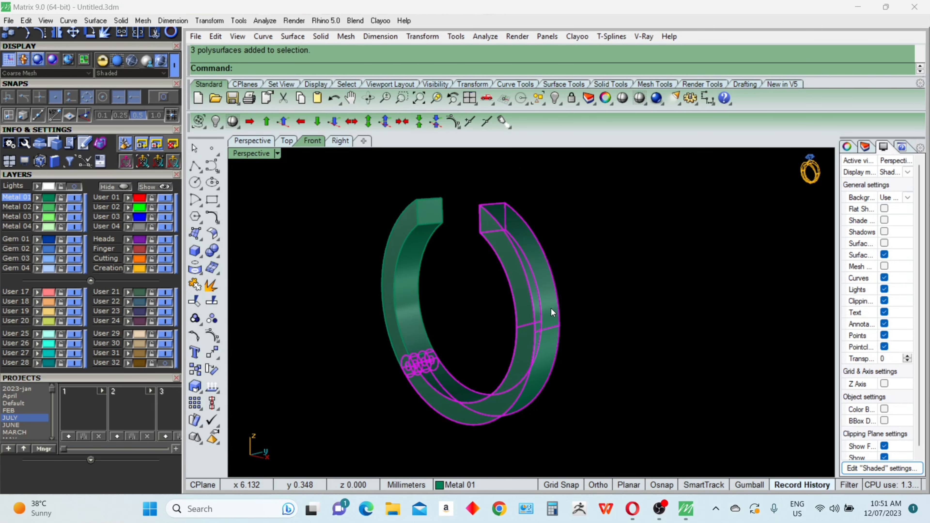
{"action": "key", "text": "Escape"}
{"action": "right_click_drag", "start_coordinate": [541, 315], "coordinate": [567, 311]}
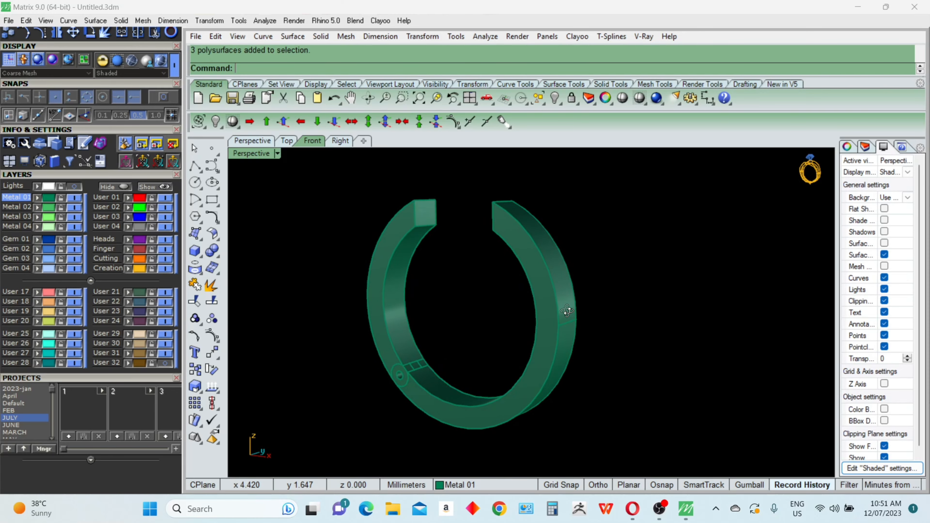
{"action": "right_click_drag", "start_coordinate": [567, 311], "coordinate": [550, 334]}
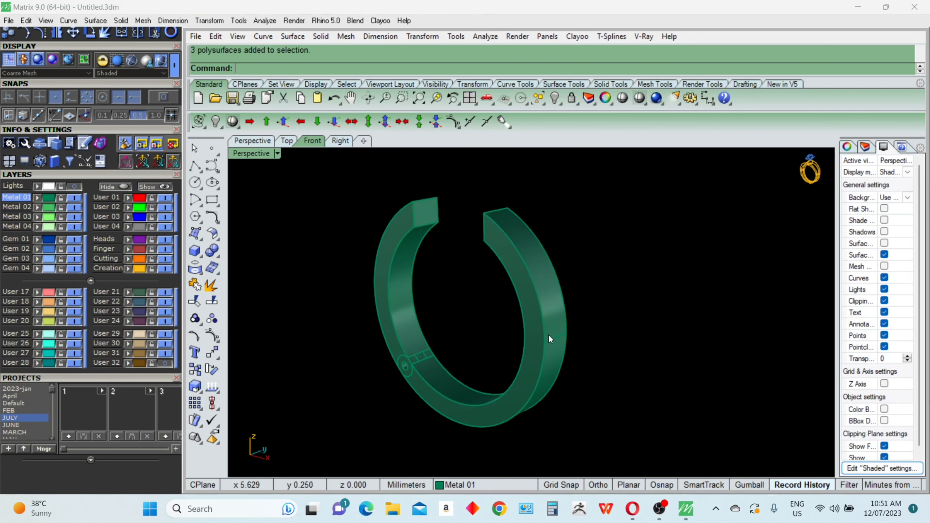
Duplicate the front and rear outer edges and the inner edges of the longer hoop section as curves
{"action": "scroll", "coordinate": [549, 335], "scroll_direction": "up", "scroll_amount": 2}
{"action": "key", "text": "Return"}
{"action": "left_click", "coordinate": [544, 326]}
{"action": "left_click", "coordinate": [571, 317]}
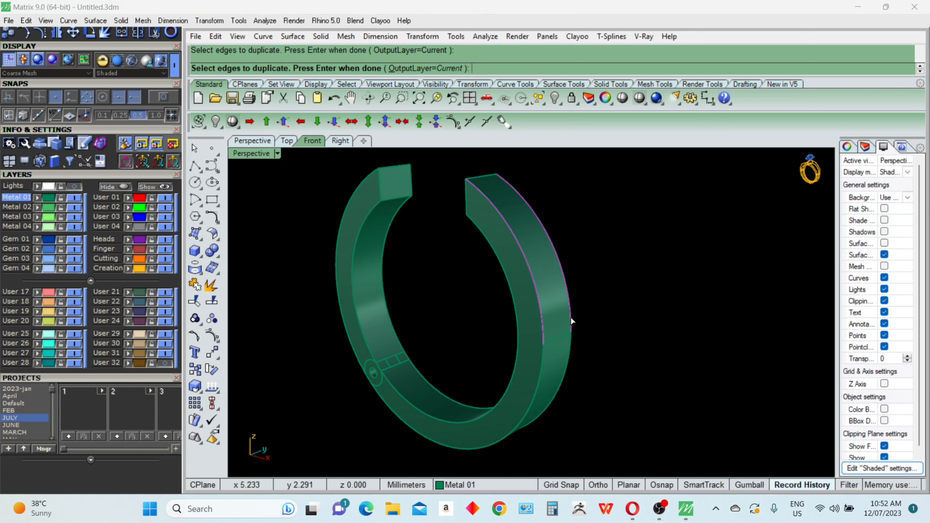
{"action": "left_click", "coordinate": [567, 357]}
{"action": "right_click_drag", "start_coordinate": [482, 362], "coordinate": [610, 301]}
{"action": "left_click", "coordinate": [618, 365]}
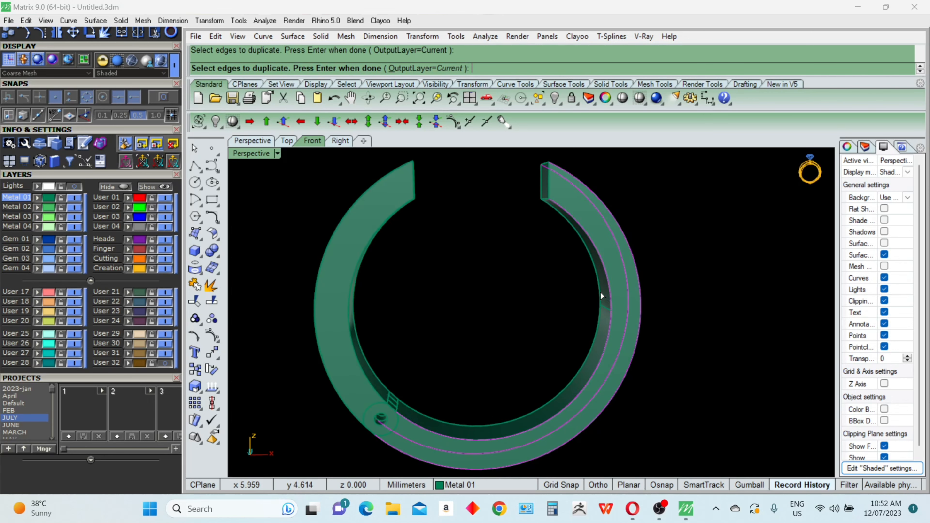
{"action": "key", "text": "Return"}
Join the duplicated edge segments and move the front outer curve 0.3 mm inward across the band's width
{"action": "right_click_drag", "start_coordinate": [627, 333], "coordinate": [579, 347]}
{"action": "key", "text": "ctrl+j"}
{"action": "left_click", "coordinate": [555, 312]}
{"action": "right_click", "coordinate": [566, 311]}
{"action": "key", "text": "m"}
{"action": "left_click", "coordinate": [579, 347]}
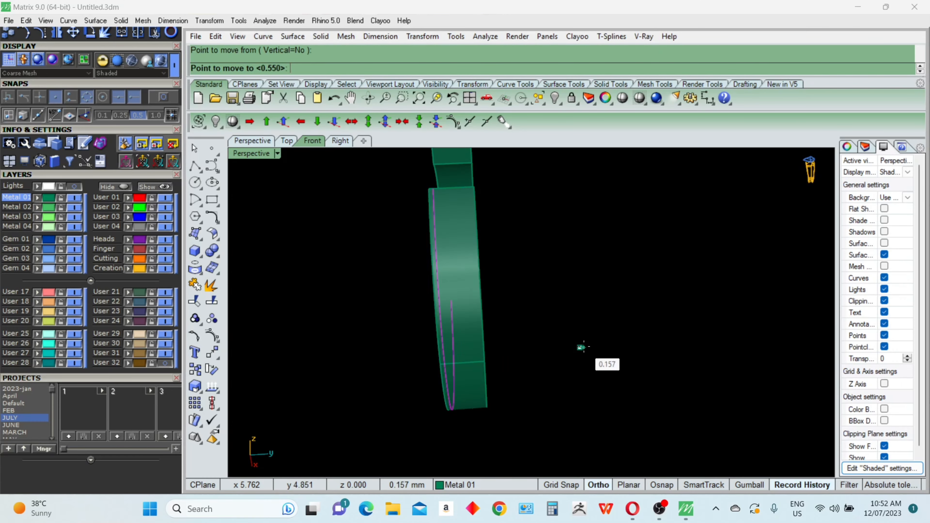
{"action": "type", "text": ".3"}
{"action": "key", "text": "Return"}
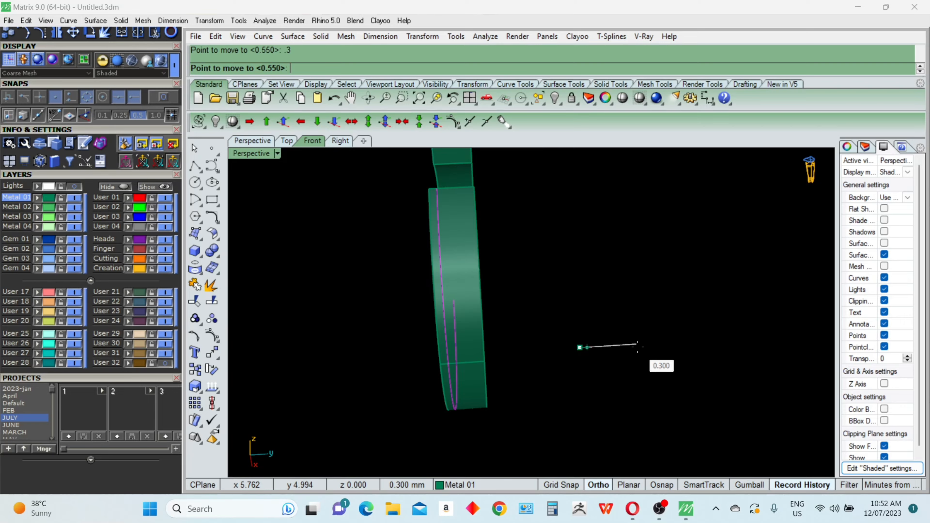
{"action": "right_click_drag", "start_coordinate": [502, 380], "coordinate": [553, 362]}
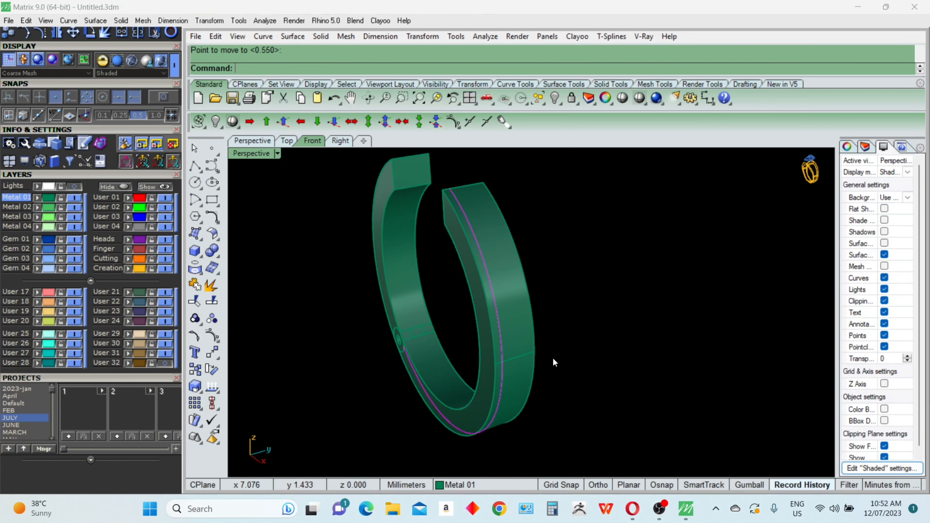
Try to move the rear outer edge curve 0.3 mm inward across the band's width
{"action": "left_click", "coordinate": [536, 342]}
{"action": "right_click", "coordinate": [542, 339]}
{"action": "right_click", "coordinate": [612, 311]}
{"action": "left_click", "coordinate": [613, 311]}
{"action": "right_click", "coordinate": [613, 311]}
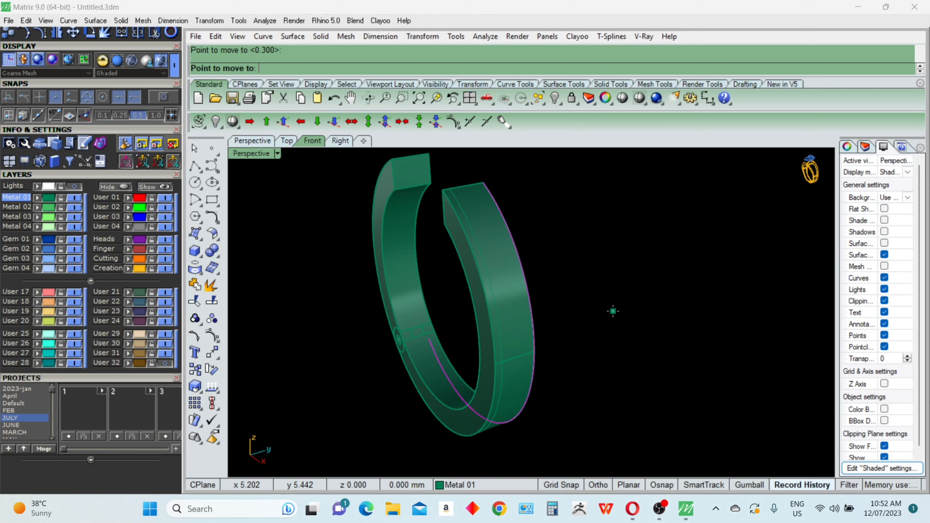
{"action": "left_click", "coordinate": [597, 311], "text": "shift"}
Move the front inner edge curve 0.3 mm inward across the band's width
{"action": "right_click_drag", "start_coordinate": [542, 350], "coordinate": [631, 313]}
{"action": "left_click", "coordinate": [630, 310]}
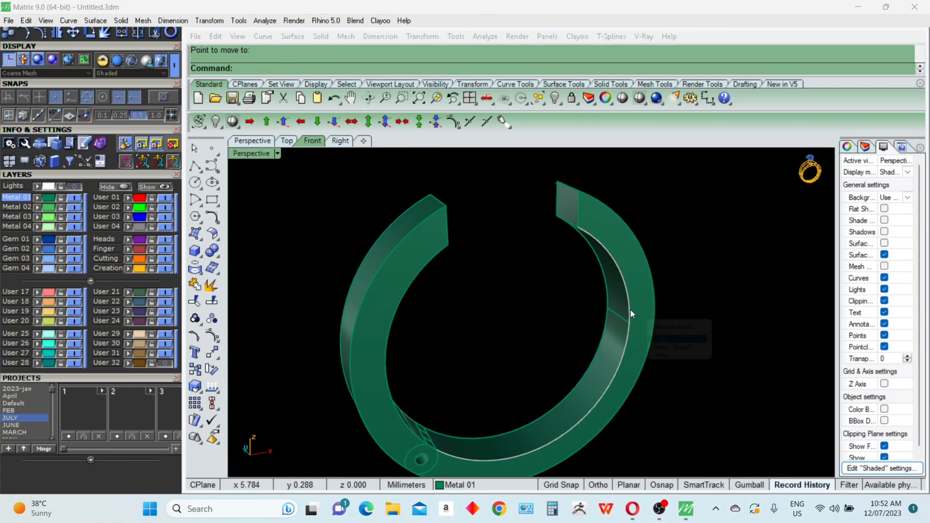
{"action": "left_click", "coordinate": [674, 339]}
{"action": "right_click_drag", "start_coordinate": [702, 319], "coordinate": [486, 348]}
{"action": "right_click", "coordinate": [560, 343]}
{"action": "left_click", "coordinate": [567, 343]}
{"action": "right_click", "coordinate": [566, 344]}
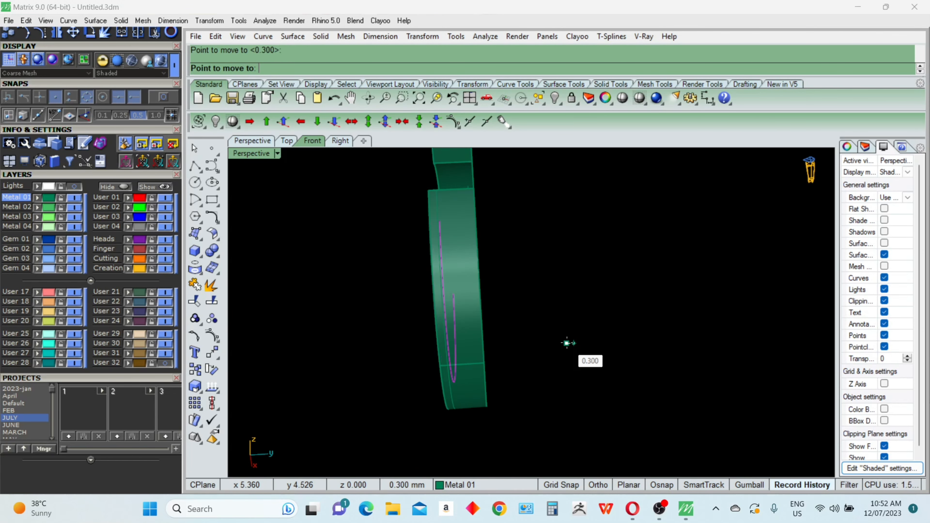
{"action": "left_click", "coordinate": [565, 342]}
Move the rear inner edge curve 0.3 mm inward across the band's width
{"action": "right_click_drag", "start_coordinate": [565, 342], "coordinate": [646, 353]}
{"action": "right_click", "coordinate": [619, 345]}
{"action": "left_click", "coordinate": [629, 345]}
{"action": "right_click", "coordinate": [629, 344]}
{"action": "left_click", "coordinate": [573, 343]}
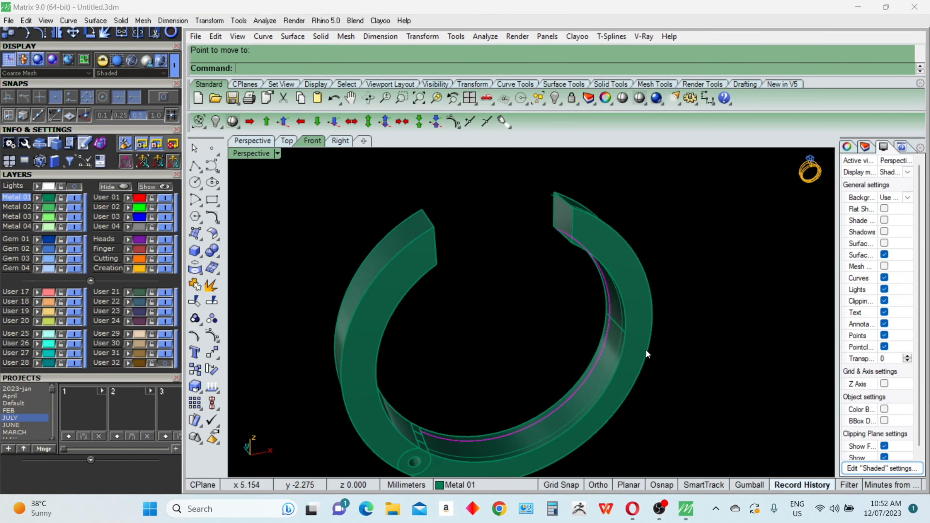
Loft a surface between the two inset curves on the inside of the hoop
{"action": "left_click", "coordinate": [603, 381], "text": "shift"}
{"action": "right_click", "coordinate": [603, 381]}
{"action": "type", "text": "l"}
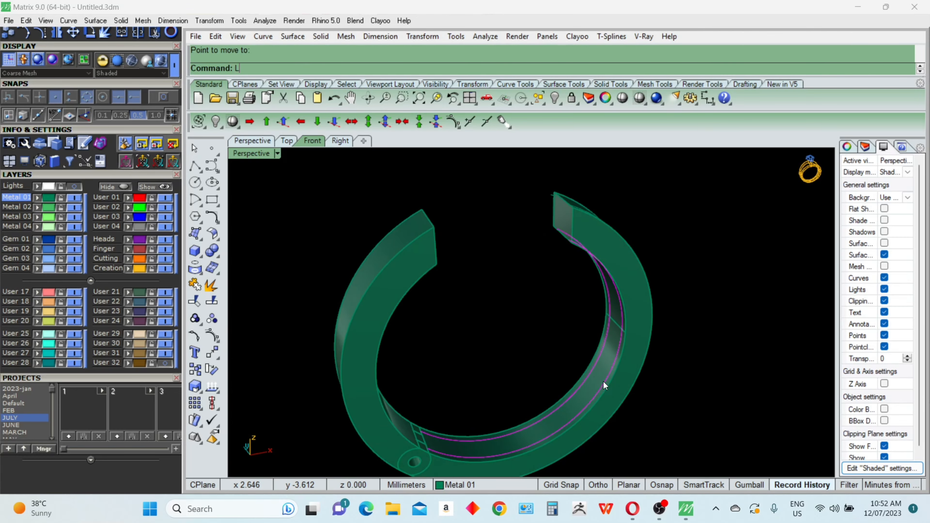
{"action": "right_click", "coordinate": [603, 381]}
{"action": "key", "text": "Return"}
Mirror the inset front outer curve about the origin to the rear side of the band, keeping the original
{"action": "right_click_drag", "start_coordinate": [603, 381], "coordinate": [516, 343]}
{"action": "left_click", "coordinate": [511, 344]}
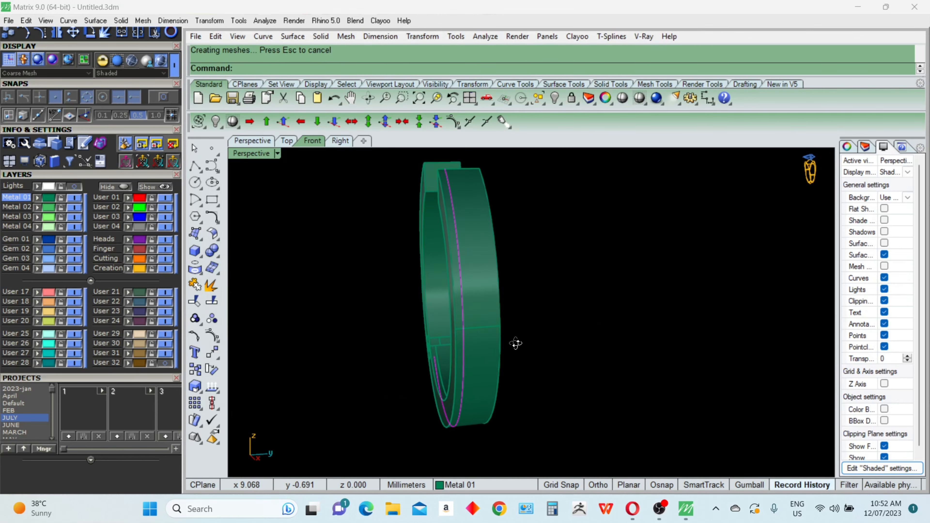
{"action": "type", "text": "M"}
{"action": "right_click", "coordinate": [497, 340]}
{"action": "type", "text": "0"}
{"action": "right_click", "coordinate": [497, 340]}
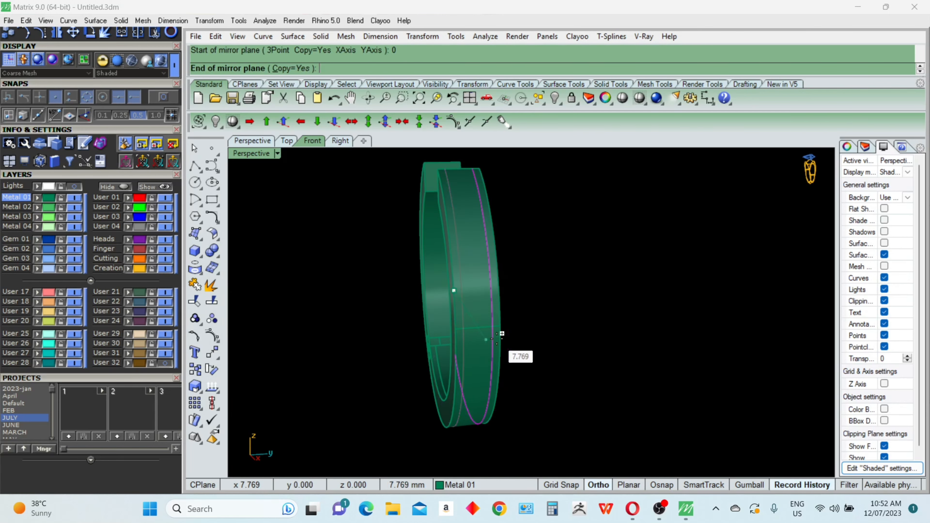
{"action": "left_click", "coordinate": [497, 340], "text": "shift"}
Loft a surface between the outer inset curve and its mirrored copy
{"action": "left_click", "coordinate": [494, 351], "text": "shift"}
{"action": "key", "text": "Return"}
{"action": "type", "text": "L"}
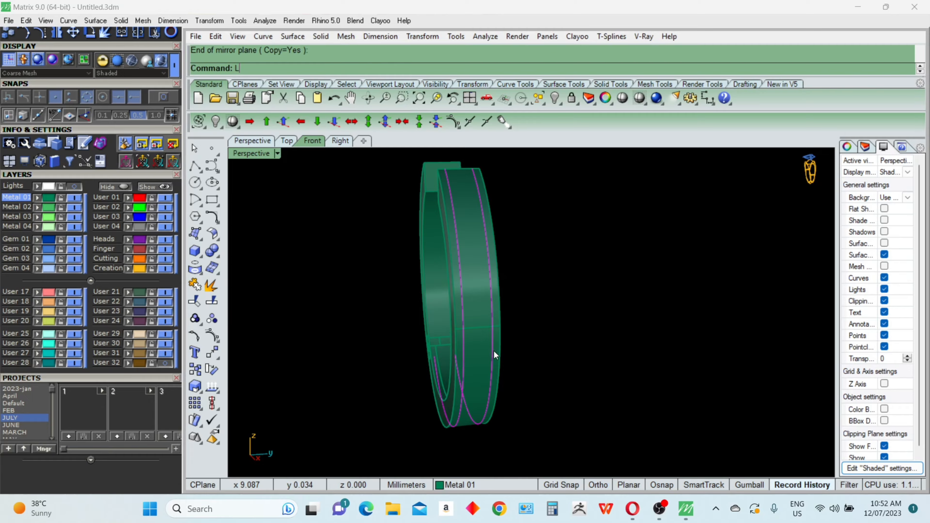
{"action": "key", "text": "Return"}
{"action": "key", "text": "Return"}
Select all construction curves and delete them
{"action": "right_click_drag", "start_coordinate": [494, 351], "coordinate": [567, 357]}
{"action": "type", "text": "S"}
{"action": "key", "text": "Return"}
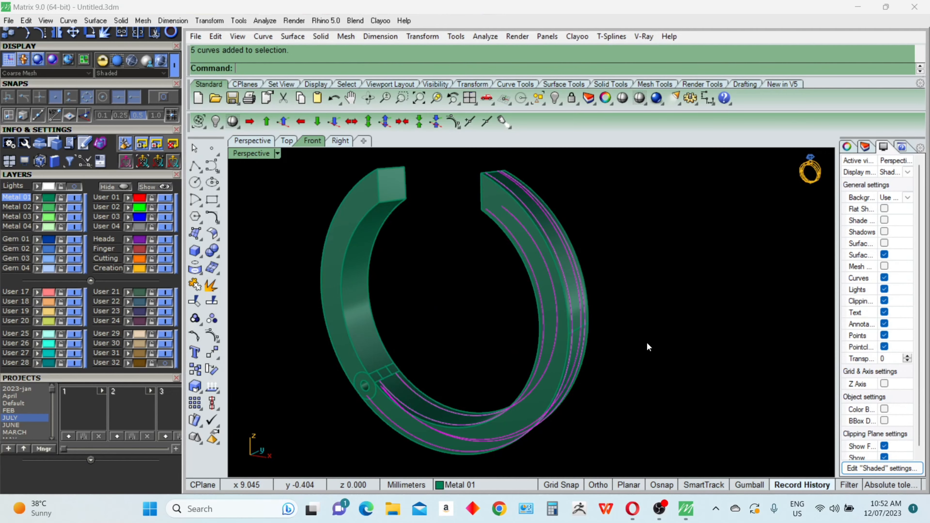
{"action": "right_click_drag", "start_coordinate": [647, 343], "coordinate": [586, 391]}
{"action": "key", "text": "Delete"}
Offset the inner lofted surface 0.25 mm toward the hoop's centre as a non-solid surface and delete the original
{"action": "left_click", "coordinate": [586, 391]}
{"action": "key", "text": "Return"}
{"action": "type", "text": "O"}
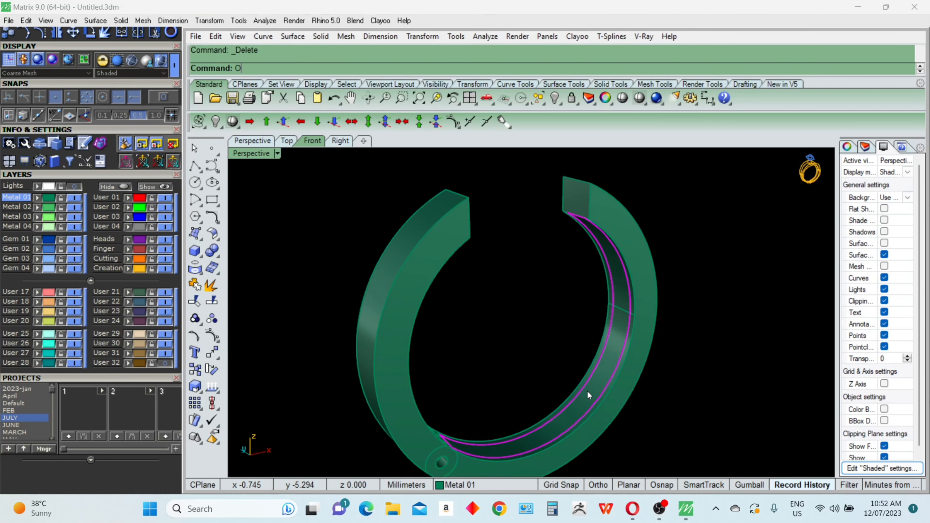
{"action": "type", "text": "ffsetSrf"}
{"action": "key", "text": "Return"}
{"action": "key", "text": "Return"}
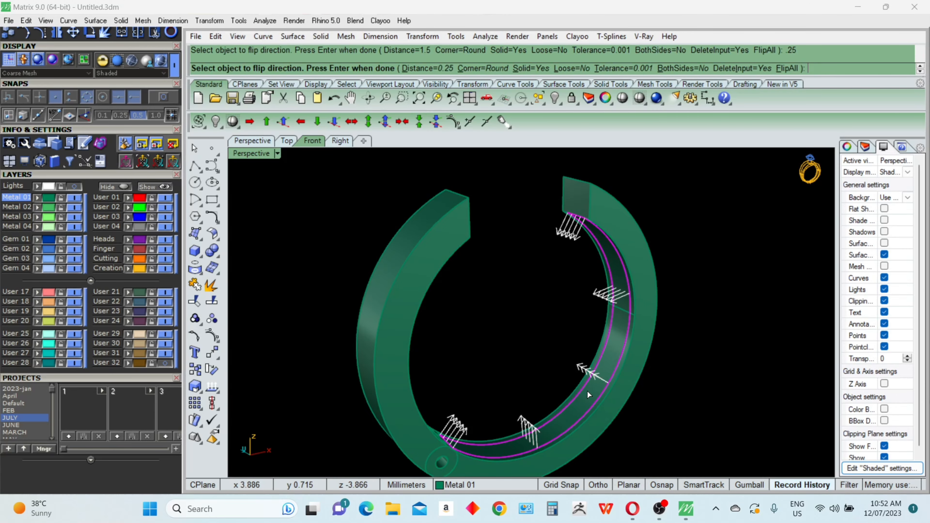
{"action": "key", "text": "Return"}
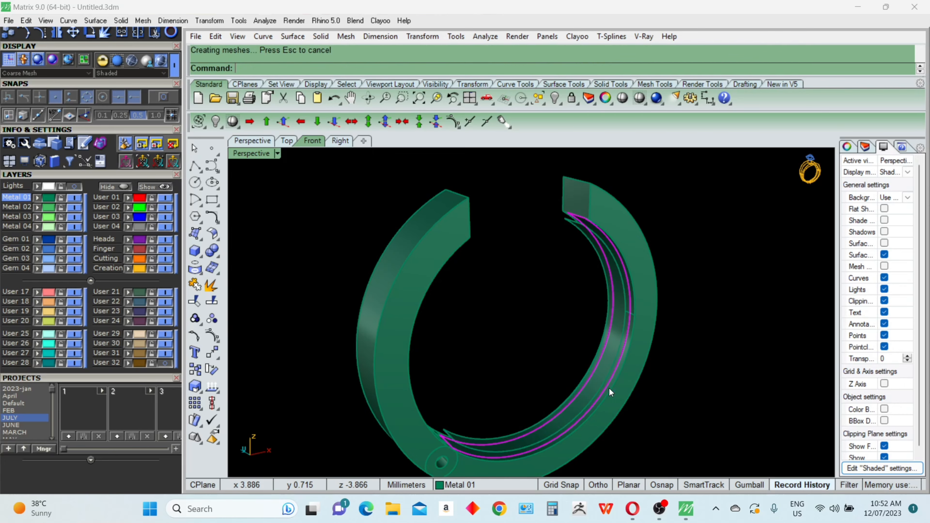
{"action": "key", "text": "Delete"}
{"action": "right_click_drag", "start_coordinate": [710, 350], "coordinate": [561, 338]}
{"action": "left_click", "coordinate": [547, 331]}
{"action": "key", "text": "Return"}
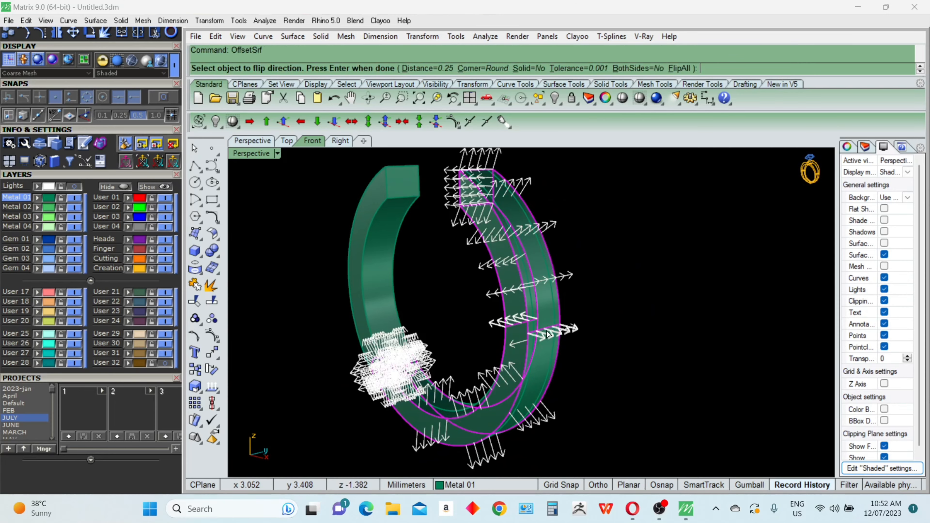
{"action": "key", "text": "Return"}
Offset the outer lofted surface 0.25 mm away from the band and delete the original surface
{"action": "left_click", "coordinate": [541, 303]}
{"action": "key", "text": "Return"}
{"action": "key", "text": "Return"}
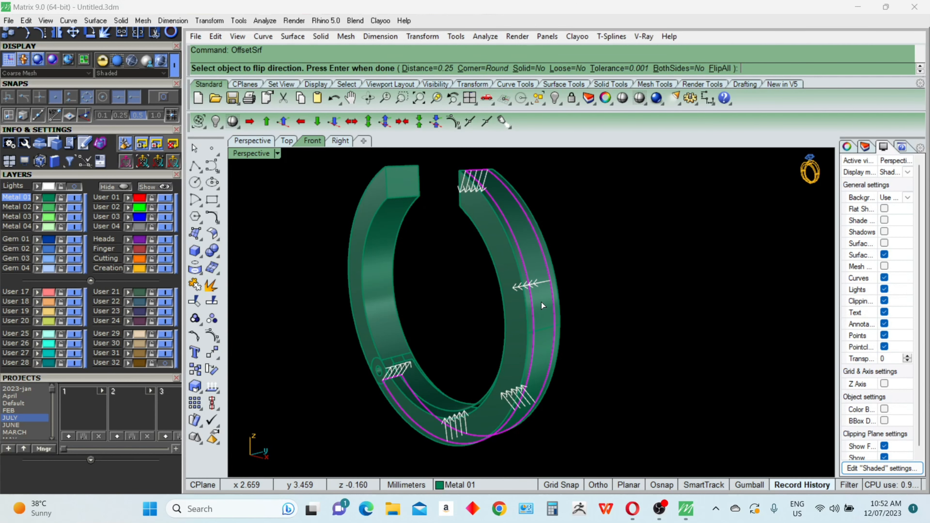
{"action": "key", "text": "Return"}
{"action": "key", "text": "Delete"}
In the Front view, draw a vertical line about 7.6 mm long from the origin down past the hoop's lowest point
{"action": "right_click_drag", "start_coordinate": [541, 302], "coordinate": [575, 291]}
{"action": "right_click_drag", "start_coordinate": [492, 351], "coordinate": [497, 320], "text": "shift"}
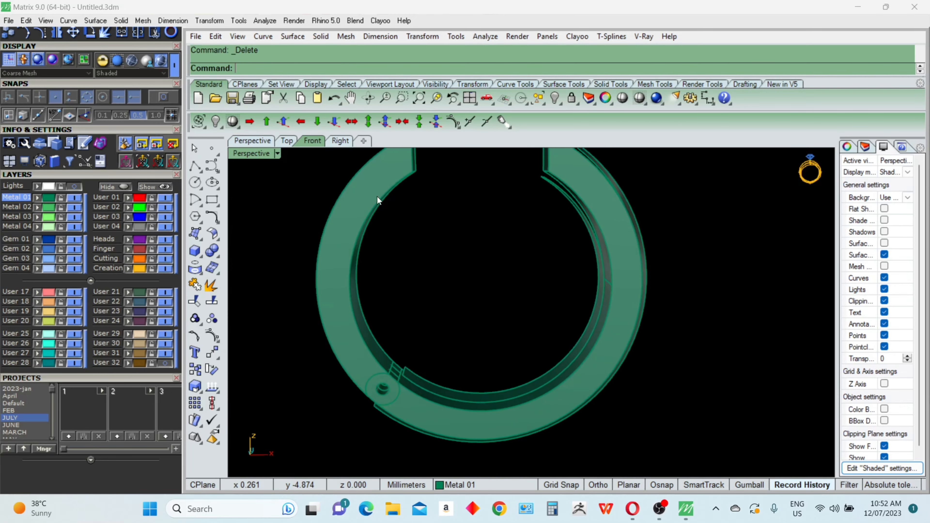
{"action": "double_click", "coordinate": [252, 154]}
{"action": "left_click", "coordinate": [414, 424]}
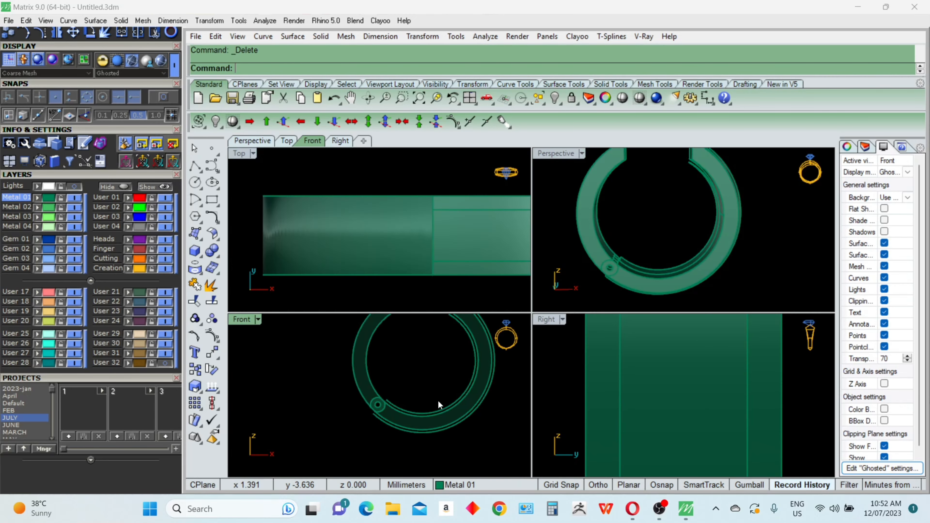
{"action": "type", "text": "Line"}
{"action": "key", "text": "Return"}
{"action": "type", "text": "0"}
{"action": "key", "text": "Return"}
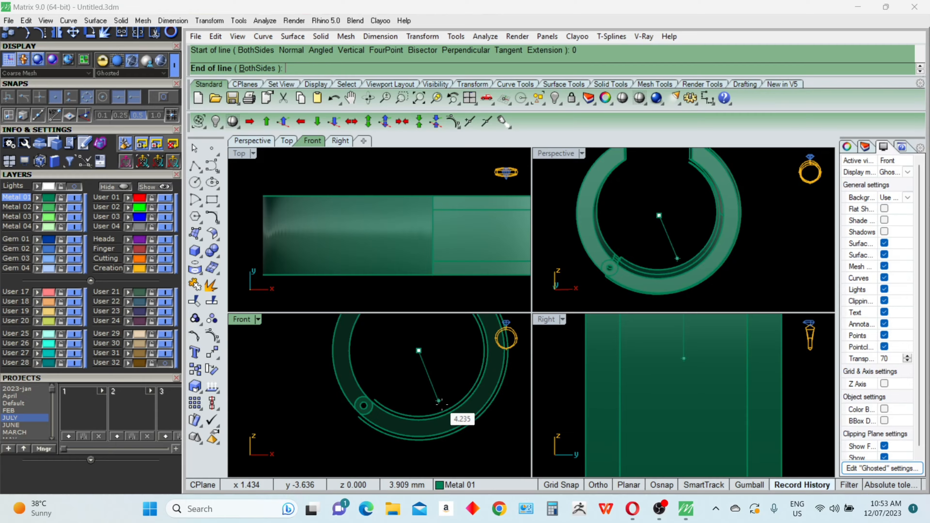
{"action": "key", "text": "F8"}
{"action": "left_click", "coordinate": [419, 458], "text": "shift"}
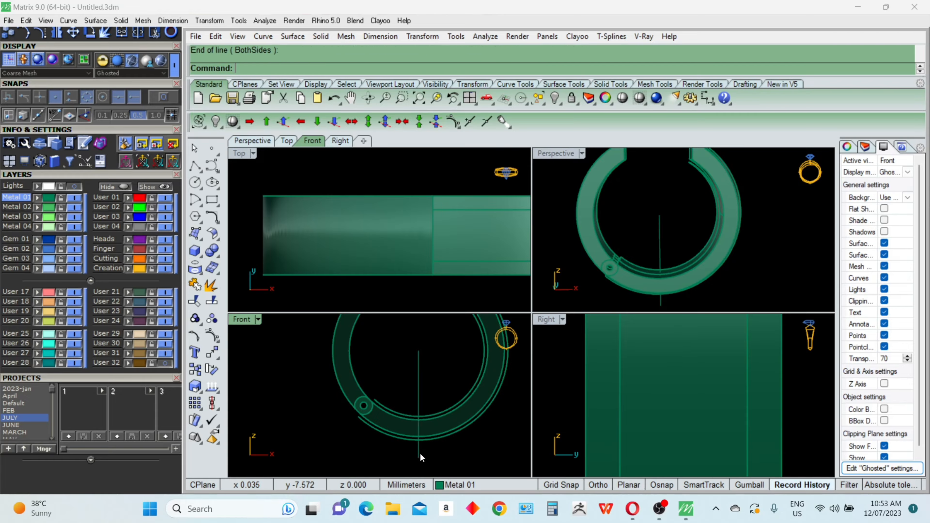
Split both offset surfaces at the vertical line, removing the hinge-side portions, and delete the line
{"action": "key", "text": "Return"}
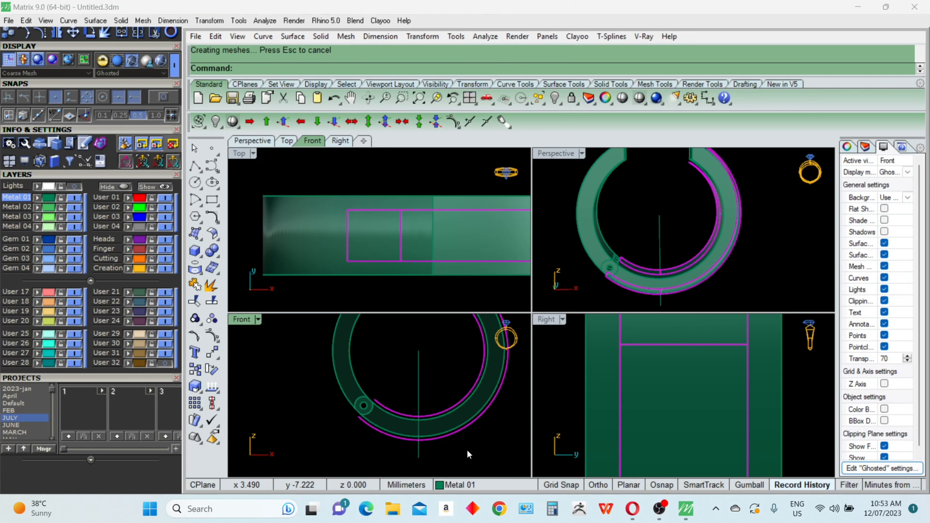
{"action": "key", "text": "Delete"}
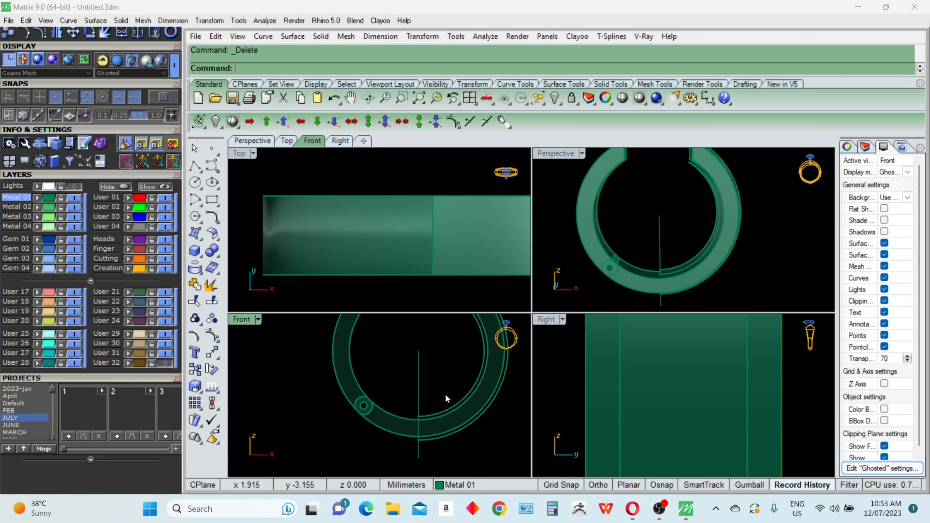
{"action": "left_click", "coordinate": [419, 388]}
{"action": "key", "text": "Delete"}
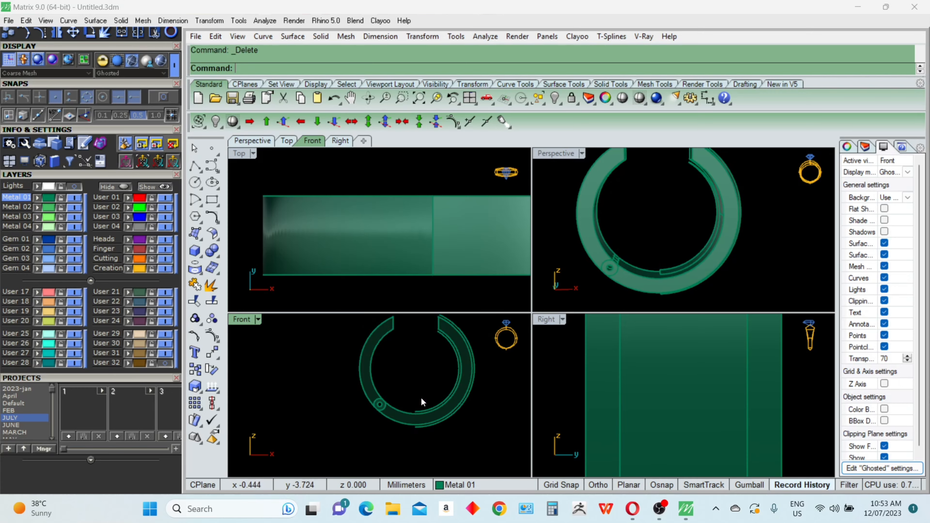
Draw a vertical both-sides line along the flat free end of the longer hoop section, extending past the band
{"action": "scroll", "coordinate": [441, 415], "scroll_direction": "down", "scroll_amount": 2}
{"action": "scroll", "coordinate": [441, 355], "scroll_direction": "up", "scroll_amount": 5}
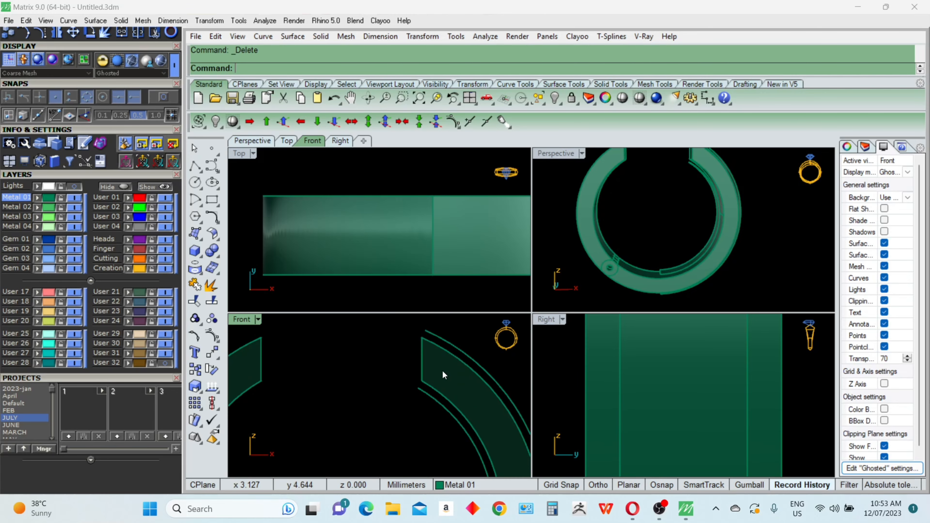
{"action": "type", "text": "line"}
{"action": "key", "text": "Return"}
{"action": "left_click", "coordinate": [422, 359]}
{"action": "scroll", "coordinate": [421, 378], "scroll_direction": "down", "scroll_amount": 1}
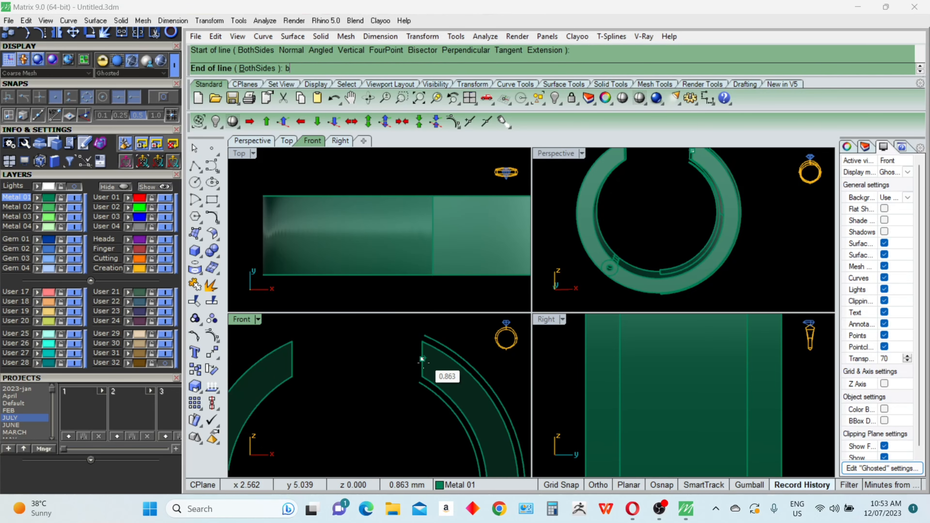
{"action": "type", "text": "b"}
{"action": "key", "text": "Return"}
{"action": "left_click", "coordinate": [420, 447]}
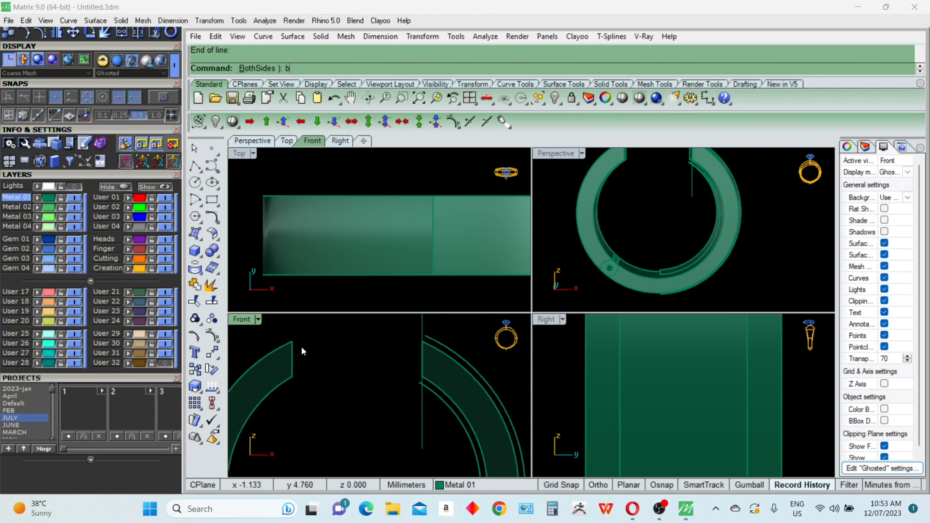
Offset the vertical end line 0.8 mm into the longer section
{"action": "double_click", "coordinate": [237, 319]}
{"action": "left_click", "coordinate": [615, 386]}
{"action": "scroll", "coordinate": [585, 385], "scroll_direction": "down", "scroll_amount": 1}
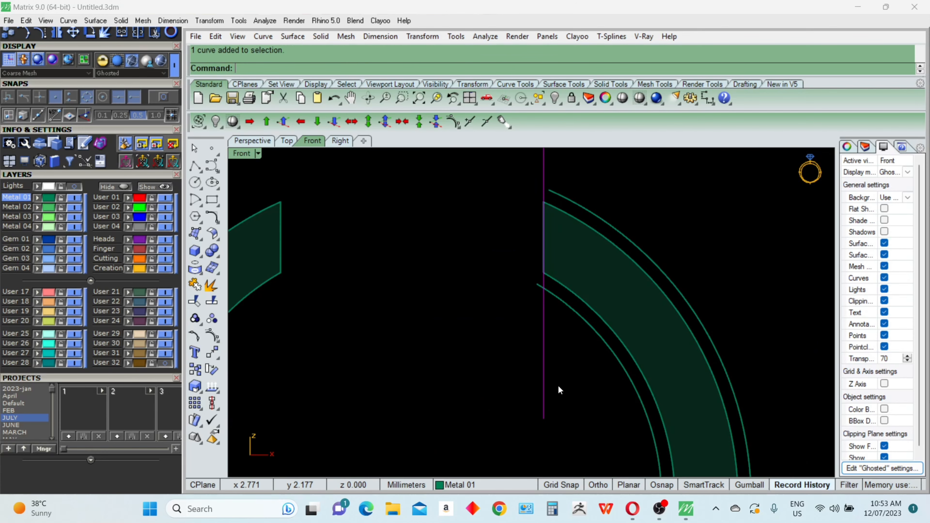
{"action": "type", "text": "Offset"}
{"action": "key", "text": "Return"}
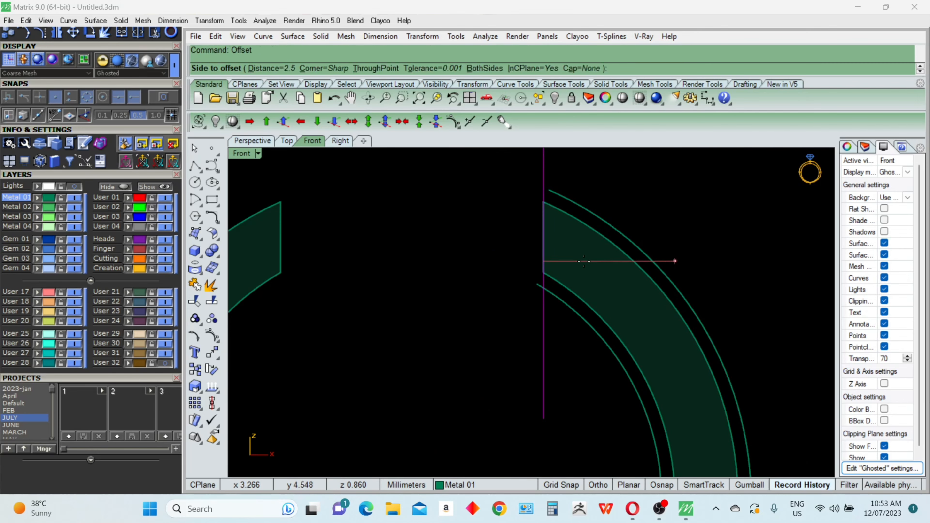
{"action": "type", "text": ".8"}
{"action": "key", "text": "Return"}
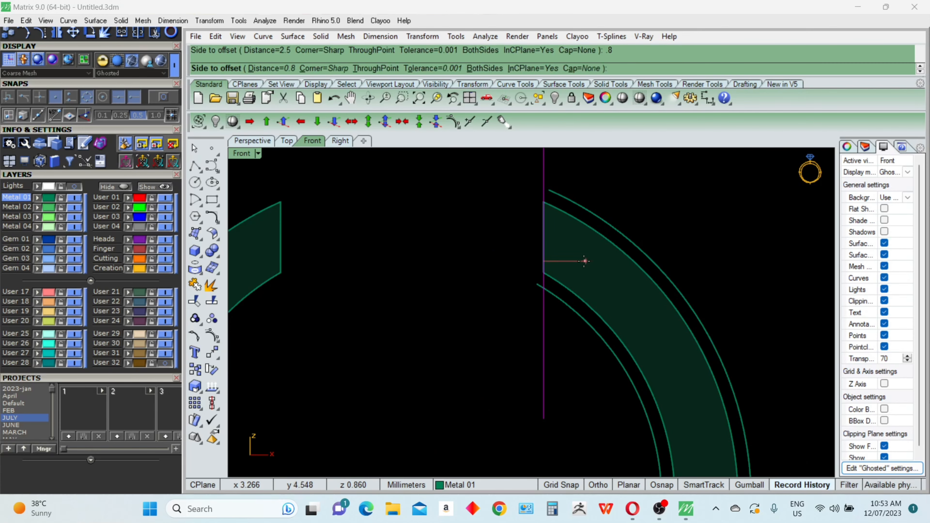
{"action": "left_click", "coordinate": [584, 260]}
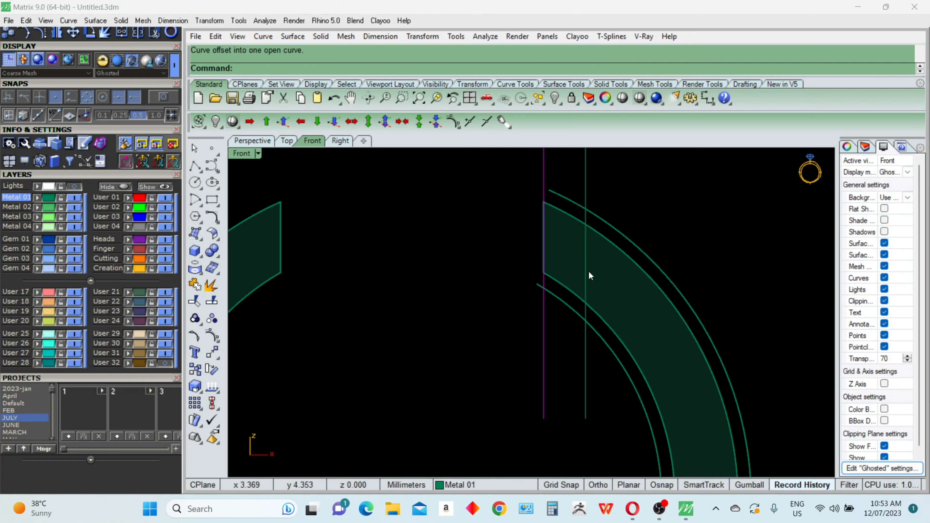
Split both offset surfaces at the offset line, then delete the short end pieces and both vertical lines
{"action": "left_click", "coordinate": [596, 334]}
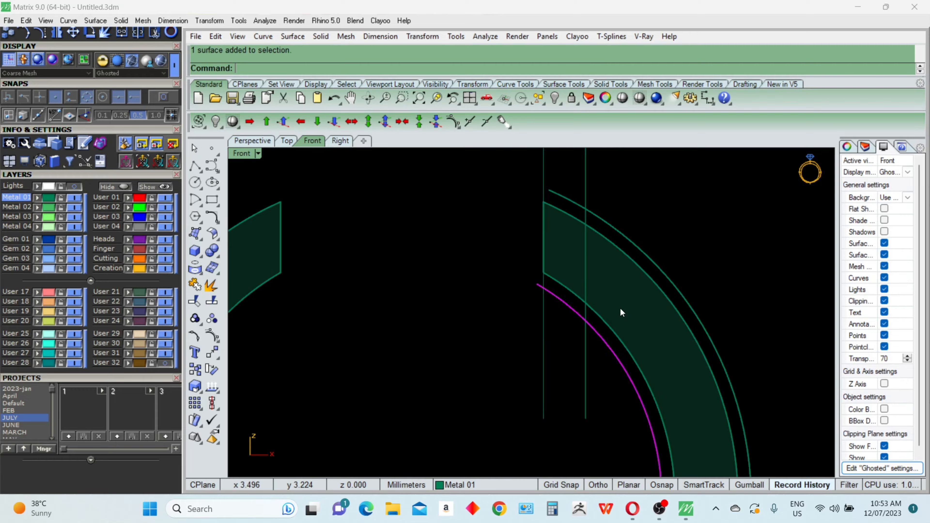
{"action": "left_click", "coordinate": [590, 207], "text": "shift"}
{"action": "type", "text": "s"}
{"action": "key", "text": "Return"}
{"action": "left_click", "coordinate": [585, 193]}
{"action": "key", "text": "Return"}
{"action": "left_click_drag", "start_coordinate": [667, 212], "coordinate": [598, 411], "text": "ctrl"}
{"action": "left_click", "coordinate": [586, 402], "text": "shift"}
{"action": "key", "text": "Delete"}
{"action": "left_click", "coordinate": [544, 406]}
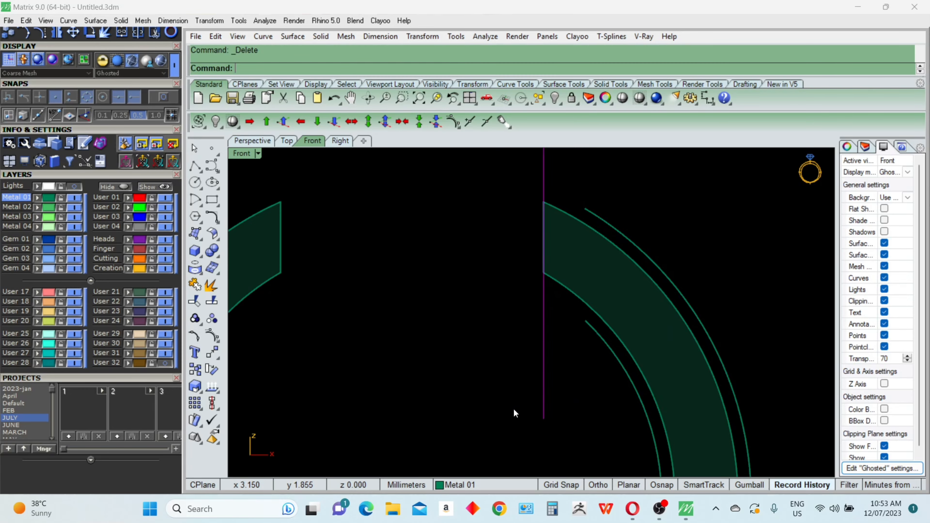
{"action": "key", "text": "Delete"}
Duplicate the borders of the inner and outer offset surfaces in the Perspective view
{"action": "scroll", "coordinate": [549, 293], "scroll_direction": "down", "scroll_amount": 8}
{"action": "scroll", "coordinate": [551, 286], "scroll_direction": "down", "scroll_amount": 4}
{"action": "key", "text": "ctrl+F4"}
{"action": "mouse_move", "coordinate": [604, 326]}
{"action": "right_mouse_down"}
{"action": "mouse_move", "coordinate": [579, 359]}
{"action": "mouse_move", "coordinate": [534, 361]}
{"action": "mouse_move", "coordinate": [563, 373]}
{"action": "mouse_move", "coordinate": [543, 364]}
{"action": "mouse_move", "coordinate": [596, 355]}
{"action": "mouse_move", "coordinate": [601, 346]}
{"action": "mouse_move", "coordinate": [627, 366]}
{"action": "right_mouse_up"}
{"action": "left_click", "coordinate": [563, 373]}
{"action": "type", "text": "db"}
{"action": "key", "text": "Return"}
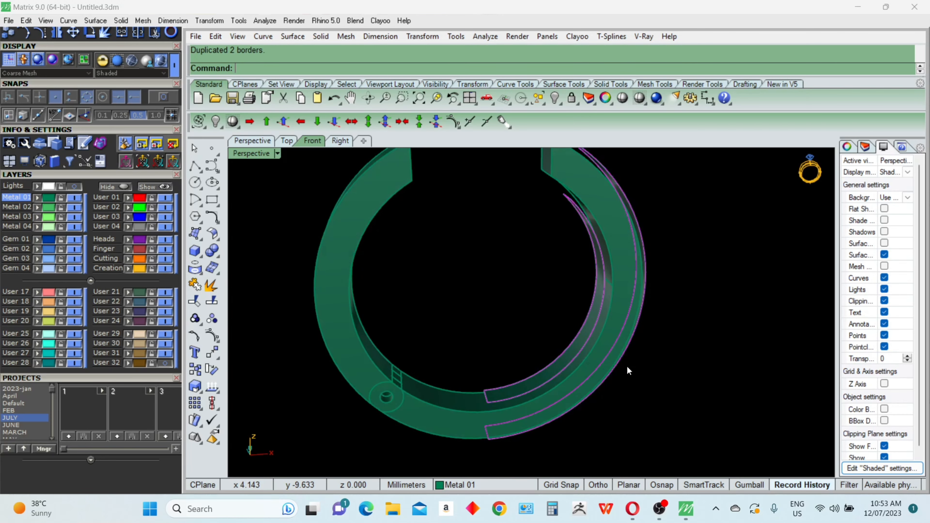
Draw a line joining matching corners of the inner and outer border curves at the lower end of the surfaces
{"action": "scroll", "coordinate": [574, 375], "scroll_direction": "up", "scroll_amount": 4}
{"action": "type", "text": "l"}
{"action": "key", "text": "Return"}
{"action": "scroll", "coordinate": [443, 416], "scroll_direction": "up", "scroll_amount": 5}
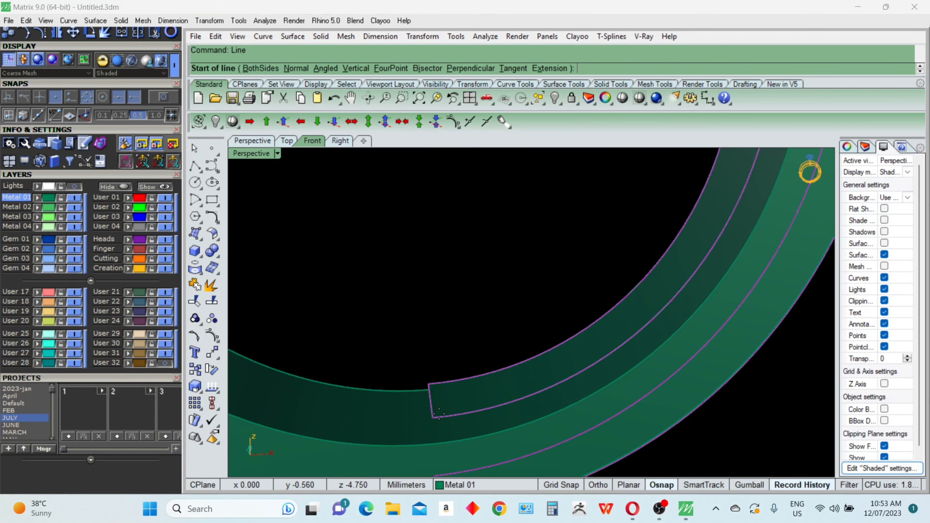
{"action": "left_click", "coordinate": [433, 417], "text": "alt"}
{"action": "scroll", "coordinate": [443, 316], "scroll_direction": "down", "scroll_amount": 5}
{"action": "scroll", "coordinate": [442, 312], "scroll_direction": "up", "scroll_amount": 4}
{"action": "left_click", "coordinate": [446, 408], "text": "alt"}
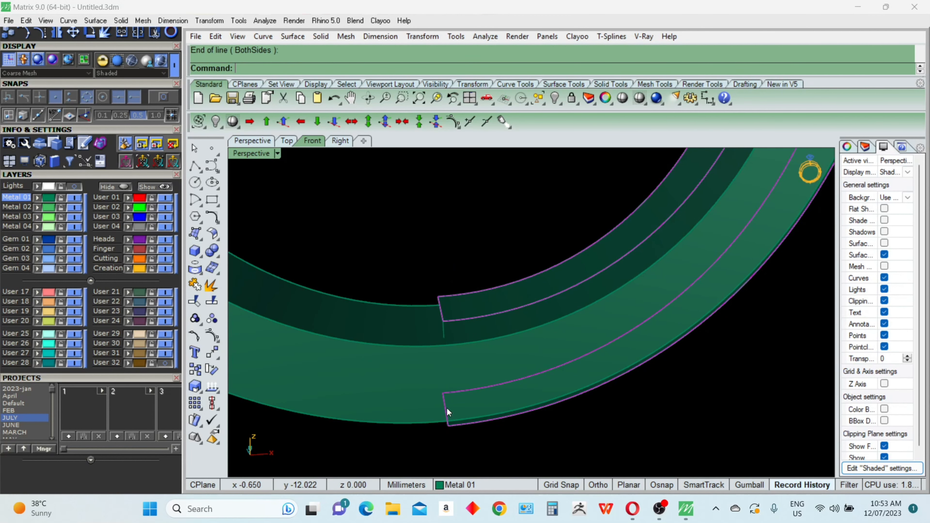
Sweep the connecting line along the two border curves with Sweep2 to form the side walls between the surfaces
{"action": "left_click", "coordinate": [443, 330], "text": "shift"}
{"action": "scroll", "coordinate": [445, 337], "scroll_direction": "down", "scroll_amount": 5}
{"action": "type", "text": "Sweep2"}
{"action": "key", "text": "Return"}
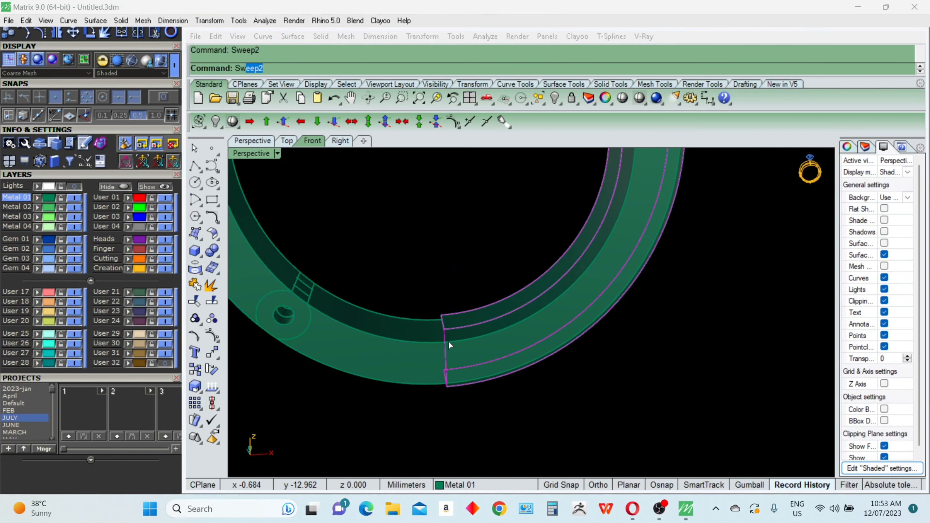
{"action": "key", "text": "Return"}
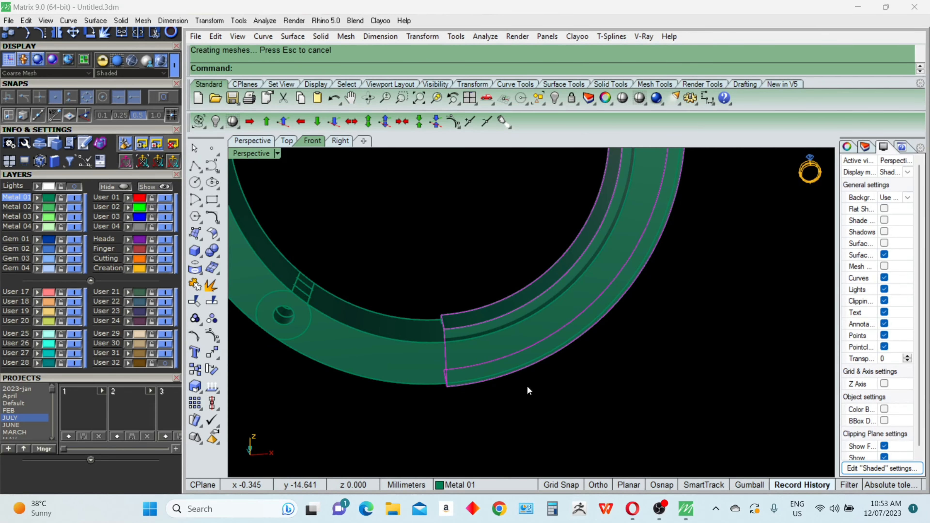
Select the border curves and the connecting line and delete them
{"action": "right_click_drag", "start_coordinate": [530, 391], "coordinate": [587, 393]}
{"action": "scroll", "coordinate": [587, 394], "scroll_direction": "down", "scroll_amount": 3}
{"action": "left_click", "coordinate": [629, 401]}
{"action": "scroll", "coordinate": [631, 401], "scroll_direction": "down", "scroll_amount": 5}
{"action": "right_click_drag", "start_coordinate": [664, 376], "coordinate": [711, 381], "text": "shift"}
{"action": "type", "text": "SS"}
{"action": "key", "text": "Return"}
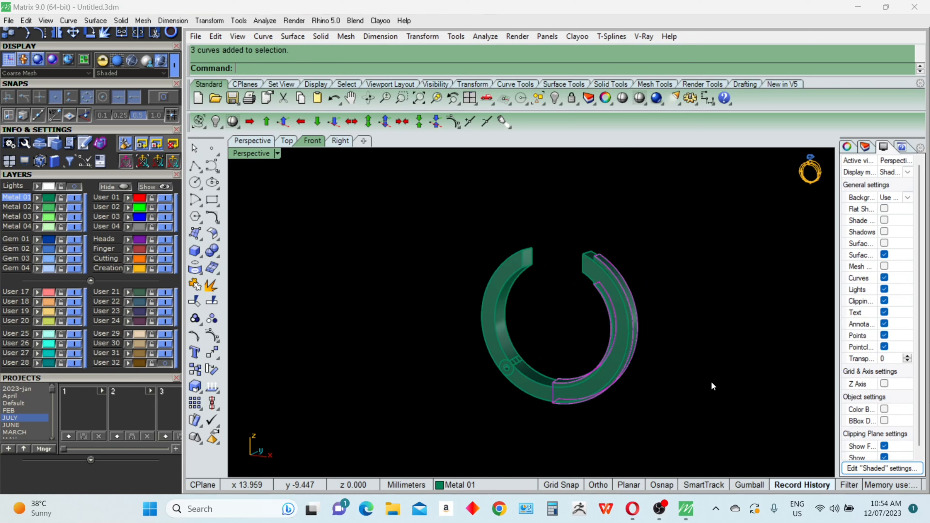
{"action": "key", "text": "Delete"}
Select only the offset surfaces and swept walls, excluding the hoop section, and join them into a cutter
{"action": "left_click_drag", "start_coordinate": [714, 346], "coordinate": [555, 362]}
{"action": "right_click_drag", "start_coordinate": [555, 362], "coordinate": [523, 401]}
{"action": "scroll", "coordinate": [524, 400], "scroll_direction": "up", "scroll_amount": 5}
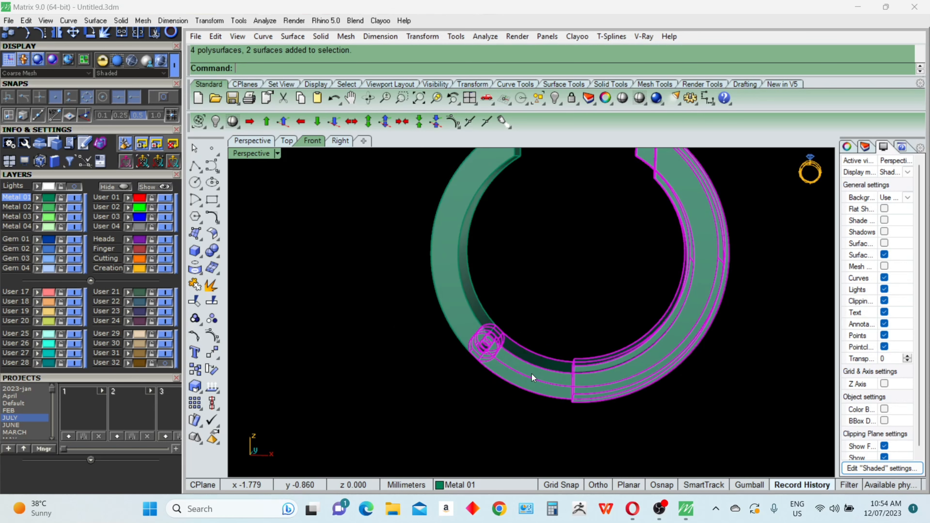
{"action": "left_click", "coordinate": [532, 376], "text": "ctrl"}
{"action": "scroll", "coordinate": [521, 387], "scroll_direction": "down", "scroll_amount": 3}
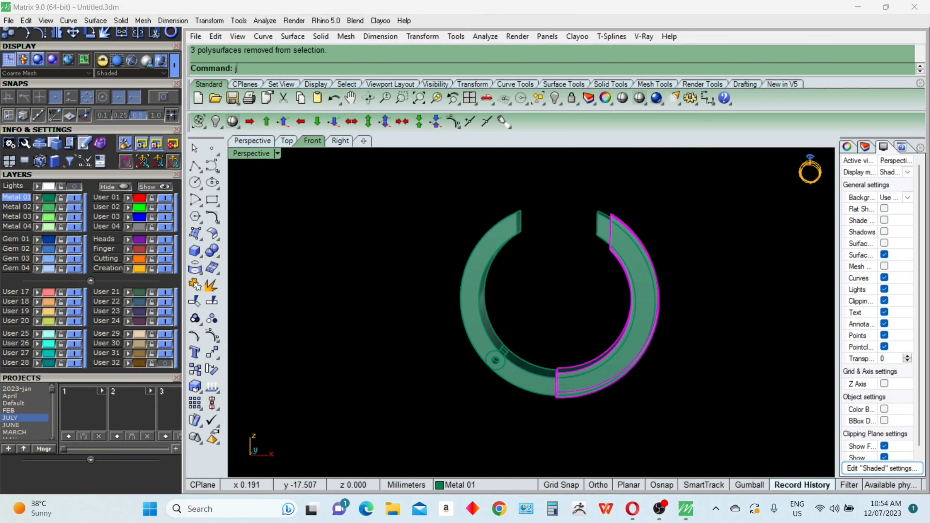
Subtract the joined cutter from the longer hoop section with a Boolean difference
{"action": "left_click", "coordinate": [533, 377], "text": "shift"}
{"action": "type", "text": "b"}
{"action": "key", "text": "Return"}
{"action": "left_click", "coordinate": [585, 377]}
{"action": "key", "text": "Return"}
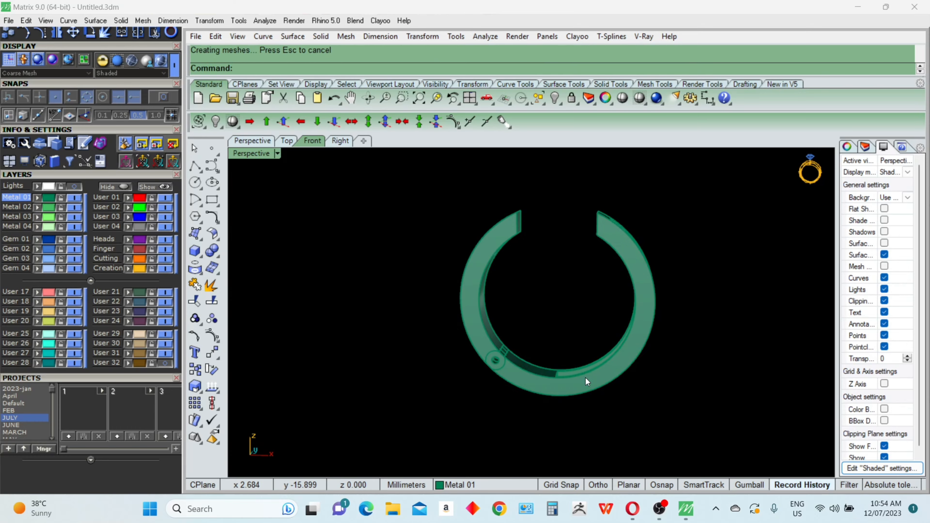
Measure the short edge of the slot opening near the free end of the longer section
{"action": "right_click_drag", "start_coordinate": [697, 343], "coordinate": [568, 371]}
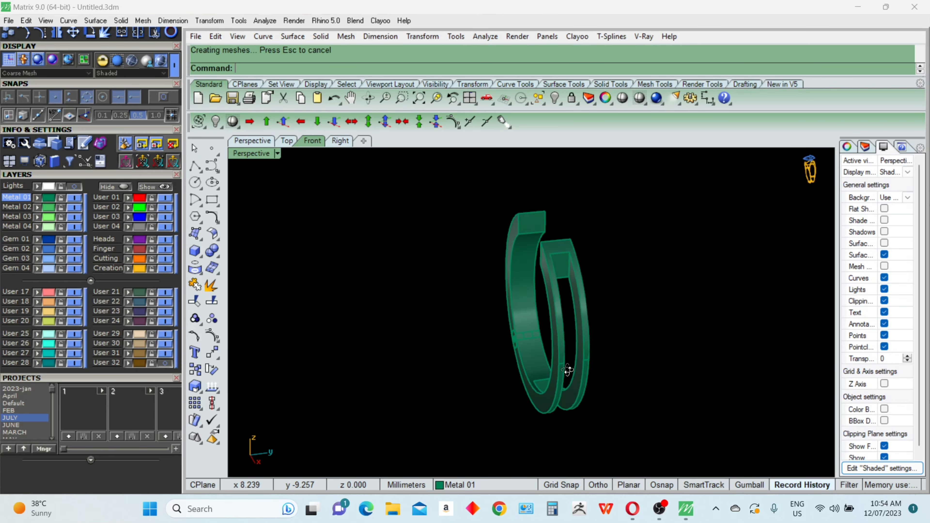
{"action": "scroll", "coordinate": [568, 255], "scroll_direction": "up", "scroll_amount": 3}
{"action": "type", "text": "Length"}
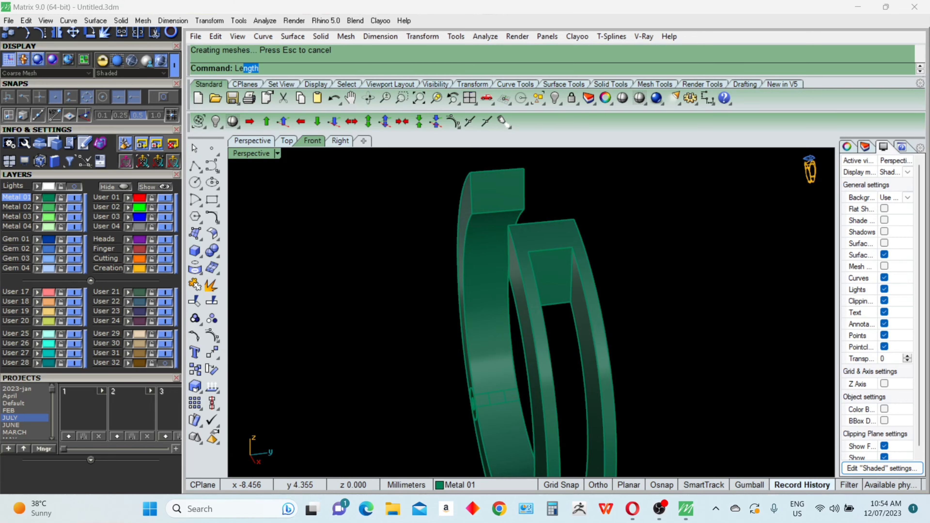
{"action": "key", "text": "Return"}
{"action": "left_click", "coordinate": [558, 248]}
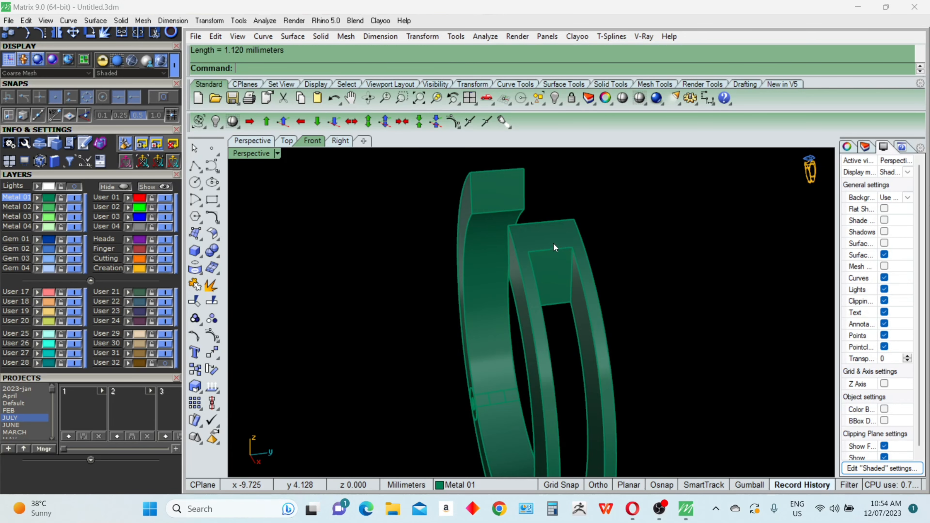
Duplicate the two outer edge segments along one side of the slot and join them into one curve
{"action": "scroll", "coordinate": [563, 323], "scroll_direction": "down", "scroll_amount": 3}
{"action": "scroll", "coordinate": [627, 323], "scroll_direction": "up", "scroll_amount": 5}
{"action": "type", "text": "de"}
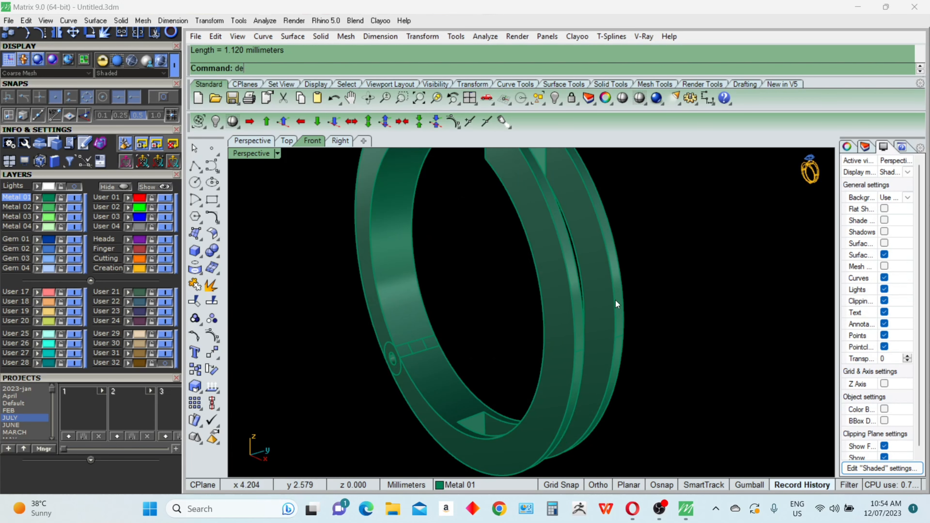
{"action": "key", "text": "Return"}
{"action": "left_click", "coordinate": [615, 302]}
{"action": "left_click", "coordinate": [613, 356]}
{"action": "right_click_drag", "start_coordinate": [650, 381], "coordinate": [604, 354]}
{"action": "key", "text": "Return"}
{"action": "key", "text": "ctrl+j"}
{"action": "left_click", "coordinate": [583, 308]}
{"action": "left_click", "coordinate": [583, 308]}
{"action": "scroll", "coordinate": [583, 308], "scroll_direction": "down", "scroll_amount": 5}
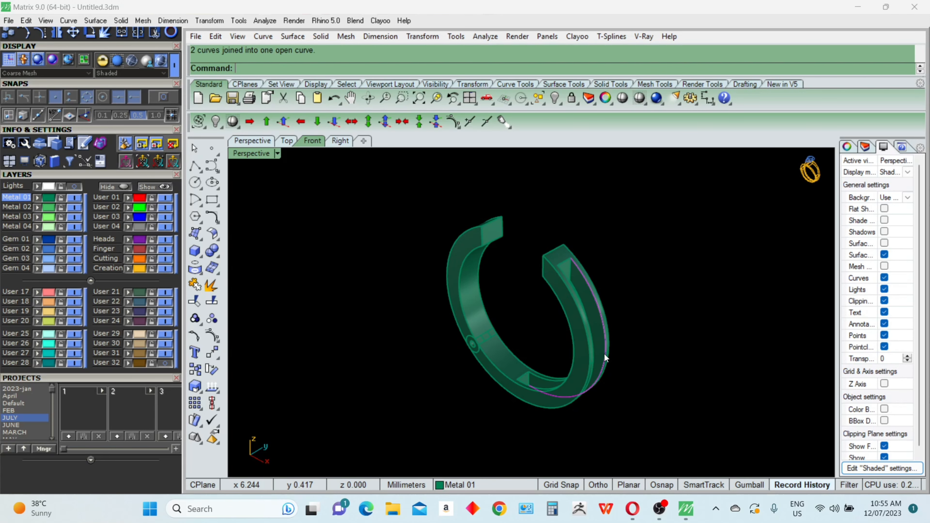
Rebuild the joined slot edge curve of the longer section with 15 points and degree 3
{"action": "key", "text": "Escape"}
{"action": "scroll", "coordinate": [601, 348], "scroll_direction": "up", "scroll_amount": 7}
{"action": "left_click", "coordinate": [610, 337]}
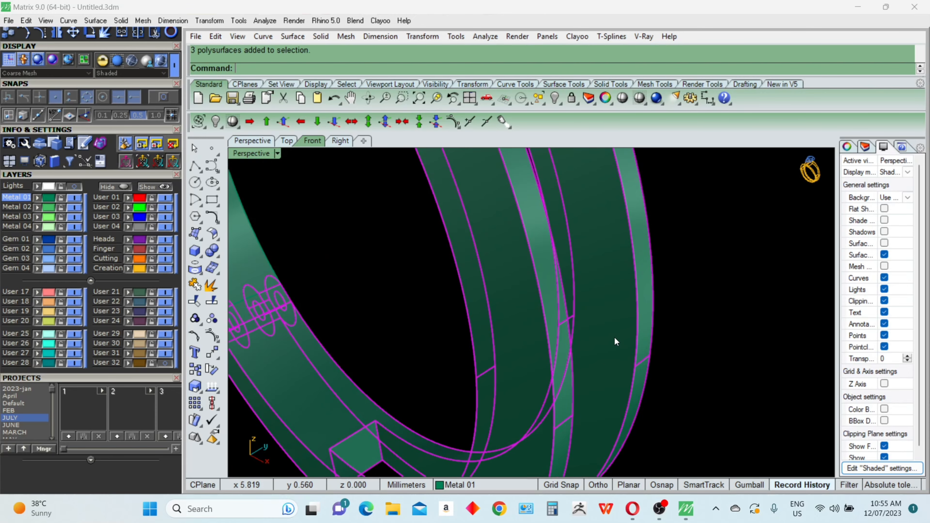
{"action": "key", "text": "Escape"}
{"action": "left_click", "coordinate": [639, 340]}
{"action": "left_click", "coordinate": [675, 373]}
{"action": "scroll", "coordinate": [622, 347], "scroll_direction": "down", "scroll_amount": 2}
{"action": "right_click", "coordinate": [622, 348]}
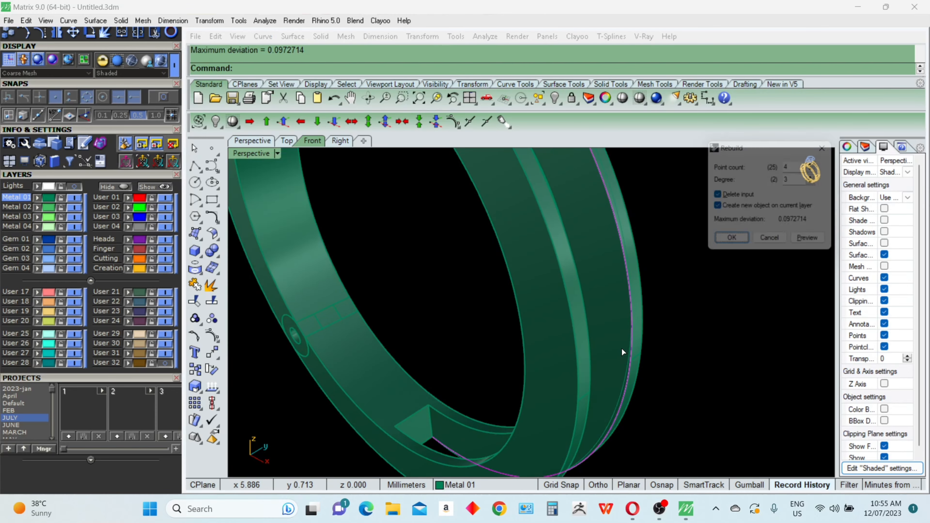
{"action": "double_click", "coordinate": [801, 167]}
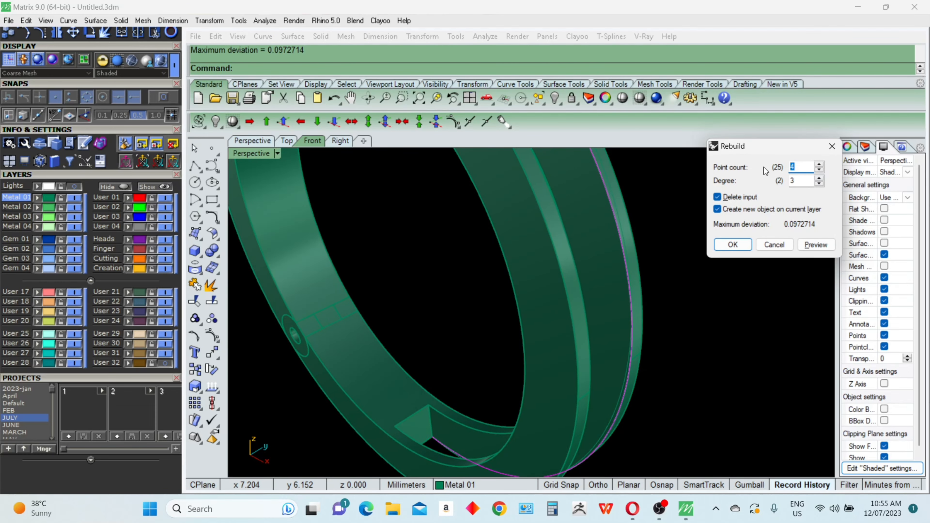
{"action": "type", "text": "15"}
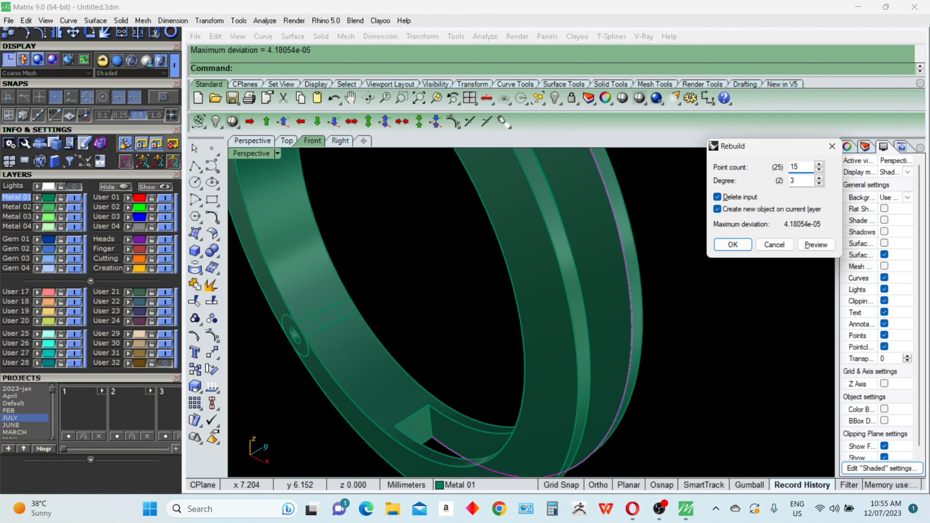
{"action": "key", "text": "Return"}
{"action": "right_click_drag", "start_coordinate": [764, 176], "coordinate": [537, 346]}
{"action": "left_click", "coordinate": [528, 273]}
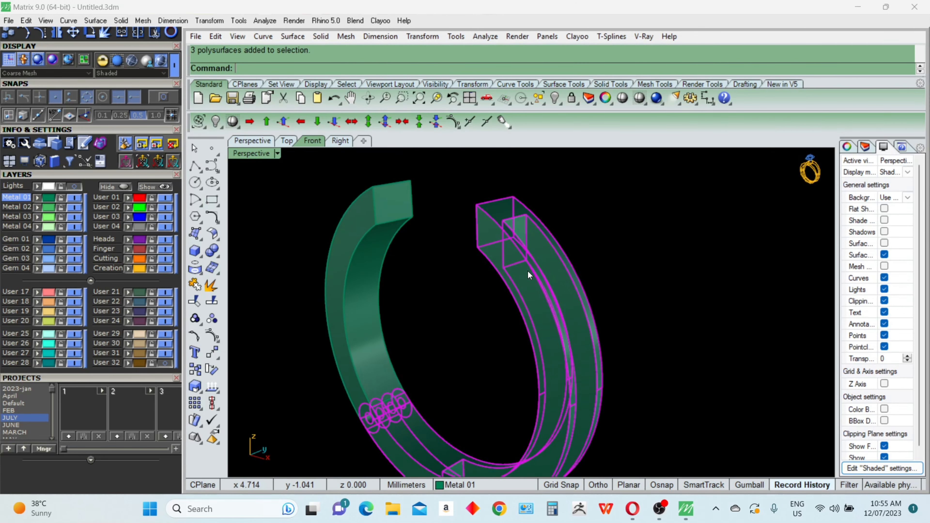
{"action": "left_click", "coordinate": [562, 268]}
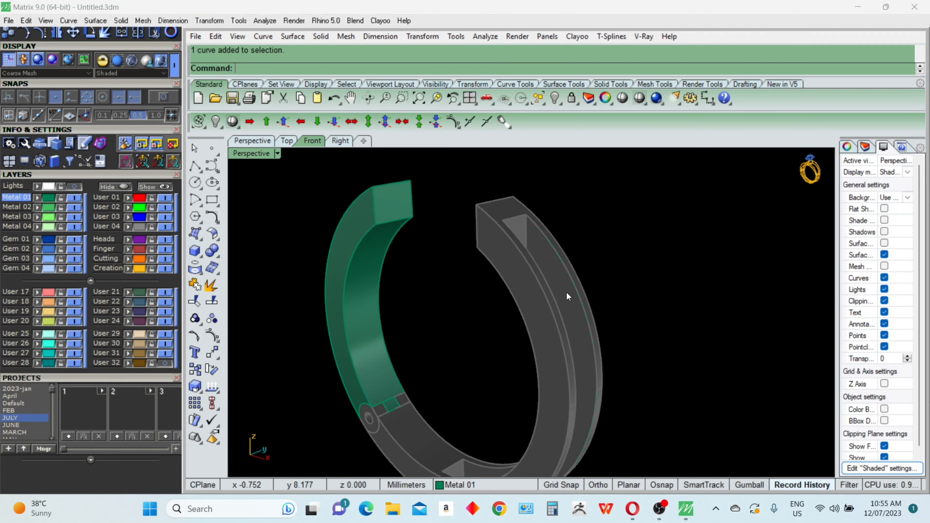
{"action": "right_click_drag", "start_coordinate": [579, 295], "coordinate": [567, 326]}
{"action": "type", "text": "Unlock"}
{"action": "key", "text": "Return"}
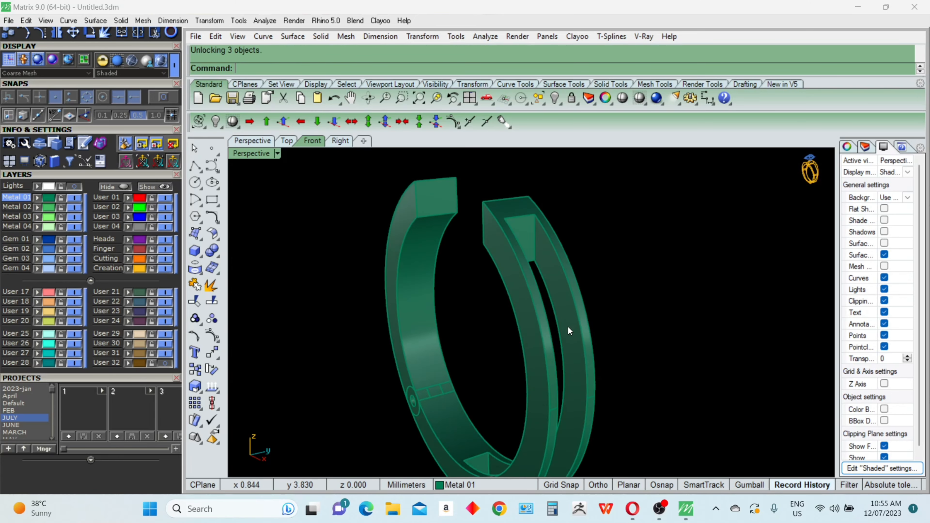
Extract a copy of the slot's inner side wall from the longer section and lock that section
{"action": "scroll", "coordinate": [568, 327], "scroll_direction": "up", "scroll_amount": 4}
{"action": "right_click", "coordinate": [568, 327]}
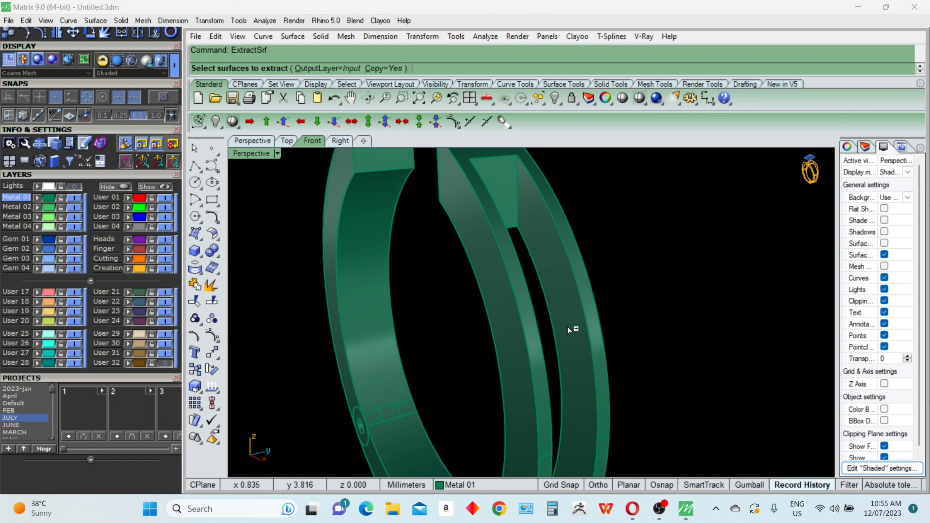
{"action": "left_click", "coordinate": [568, 327]}
{"action": "right_click", "coordinate": [567, 326]}
{"action": "left_click", "coordinate": [508, 278]}
{"action": "key", "text": "ctrl+l"}
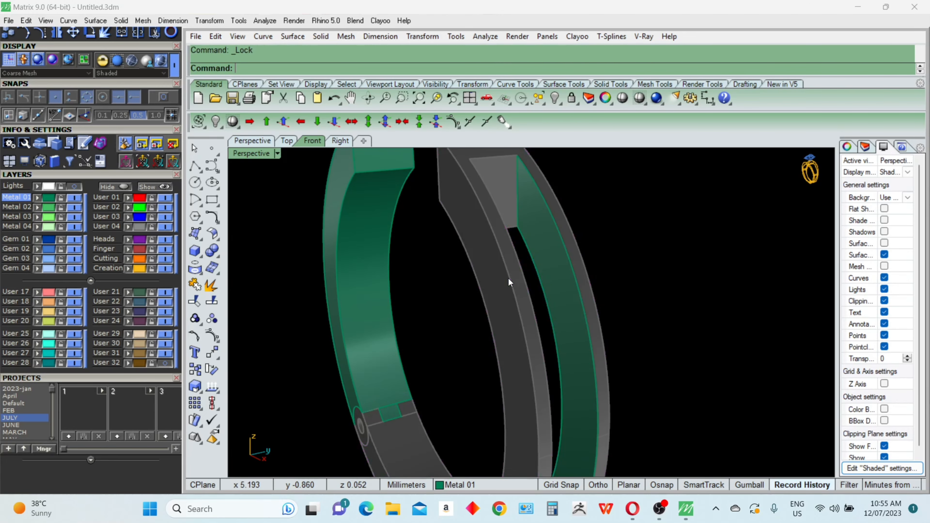
Offset the rebuilt edge curve on the extracted wall surface by 0.2 mm, flipped towards the inside of the hoop
{"action": "left_click", "coordinate": [566, 252]}
{"action": "key", "text": "Escape"}
{"action": "scroll", "coordinate": [566, 274], "scroll_direction": "down", "scroll_amount": 7}
{"action": "right_click_drag", "start_coordinate": [565, 274], "coordinate": [230, 181]}
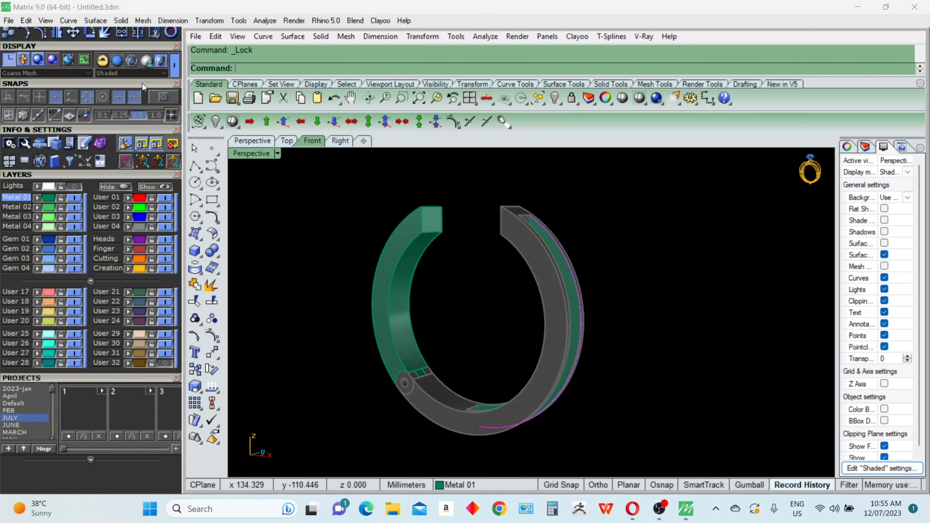
{"action": "left_click_drag", "start_coordinate": [143, 84], "coordinate": [131, 224]}
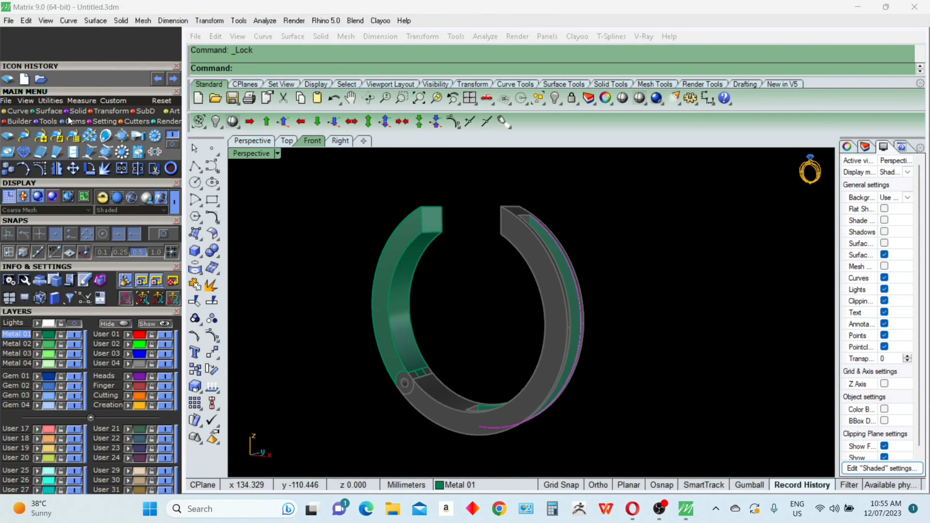
{"action": "left_click", "coordinate": [52, 113]}
{"action": "left_click", "coordinate": [14, 115]}
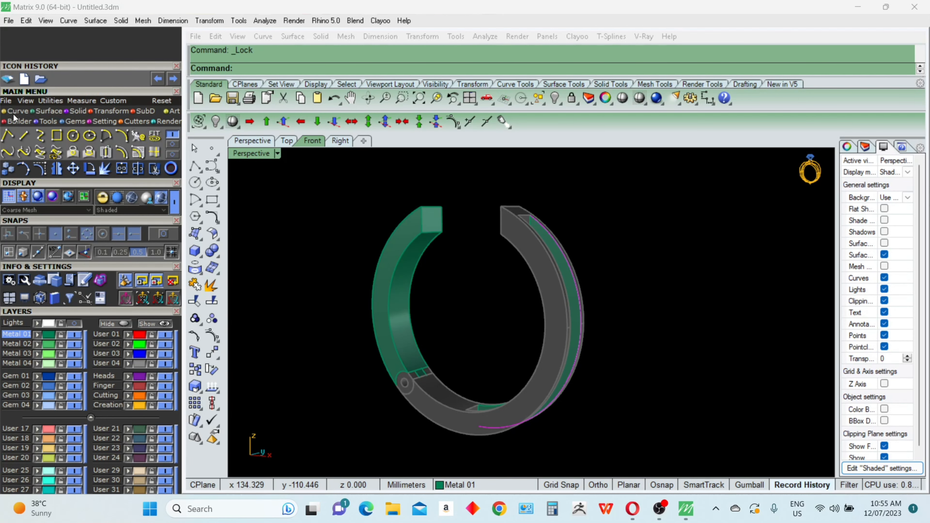
{"action": "left_click", "coordinate": [138, 153]}
{"action": "right_click_drag", "start_coordinate": [583, 329], "coordinate": [576, 344]}
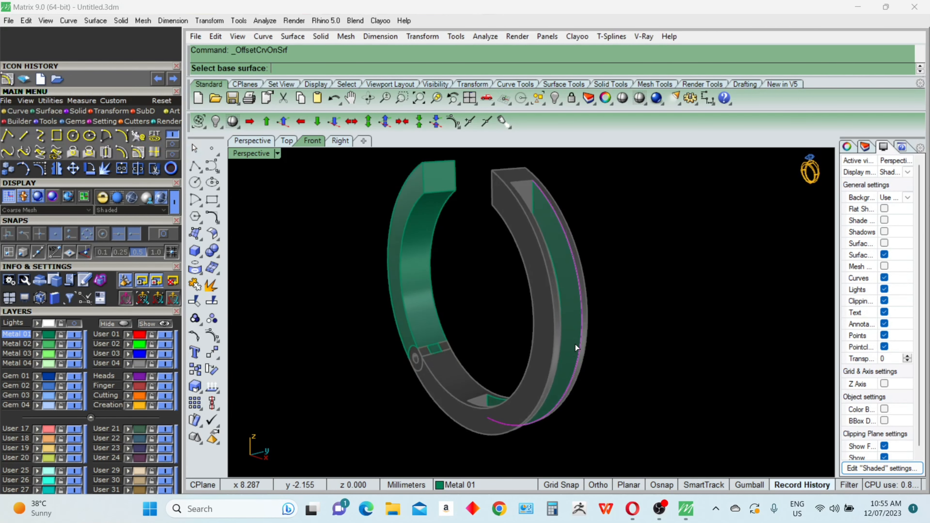
{"action": "scroll", "coordinate": [575, 348], "scroll_direction": "up", "scroll_amount": 5}
{"action": "left_click", "coordinate": [576, 348]}
{"action": "type", "text": "f"}
{"action": "key", "text": "Return"}
{"action": "type", "text": "."}
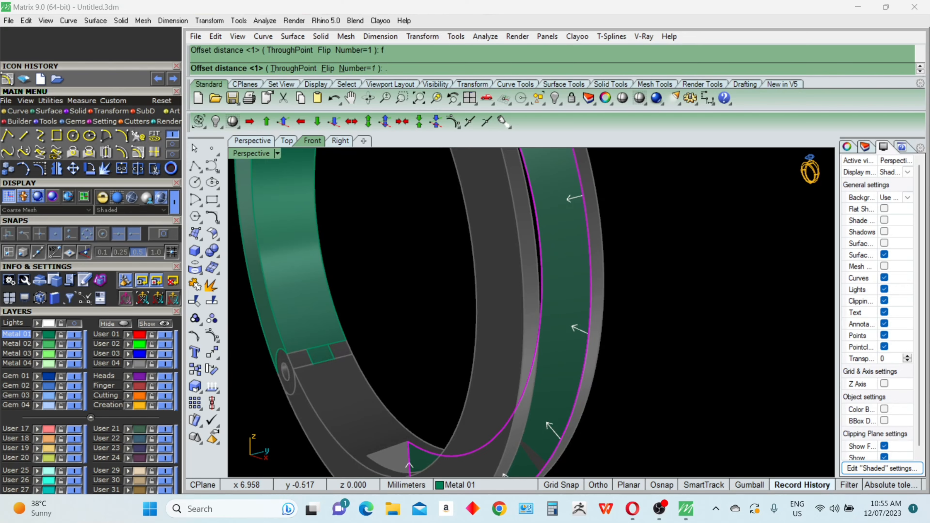
{"action": "type", "text": "5"}
{"action": "key", "text": "Return"}
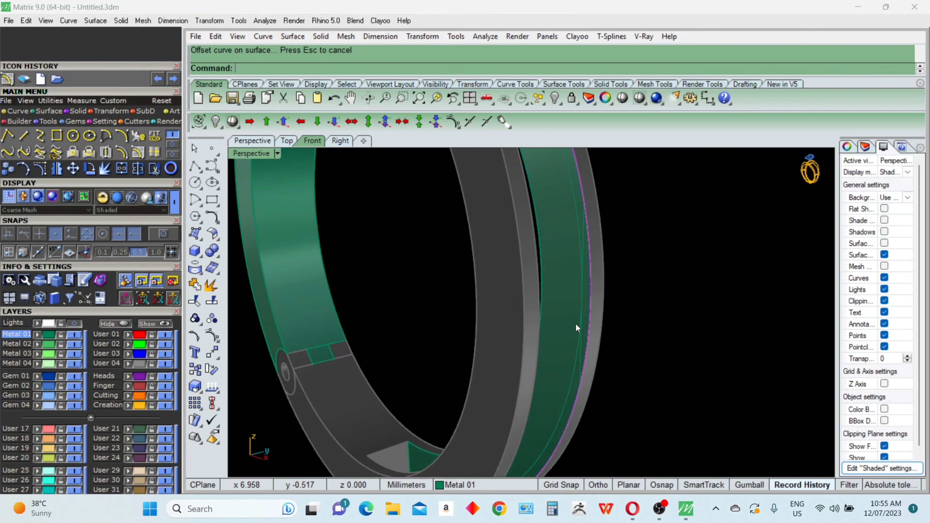
Split the upper offset curve where the lower one crosses it and delete its overhanging lower end
{"action": "left_click", "coordinate": [578, 359]}
{"action": "type", "text": "split"}
{"action": "key", "text": "Return"}
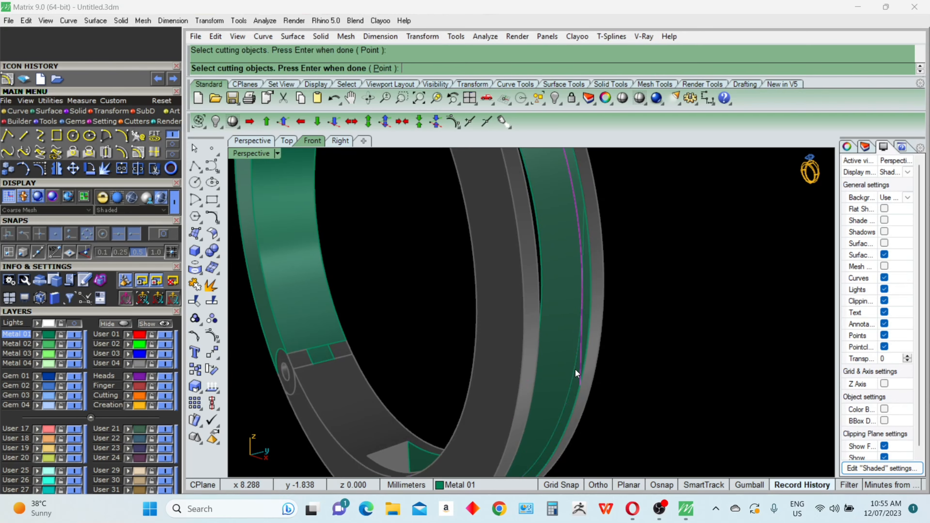
{"action": "key", "text": "Return"}
{"action": "left_click", "coordinate": [576, 212], "text": "ctrl"}
{"action": "key", "text": "Delete"}
Split the lower offset curve at its crossing with the upper one and delete its overhanging upper end
{"action": "left_click", "coordinate": [585, 226]}
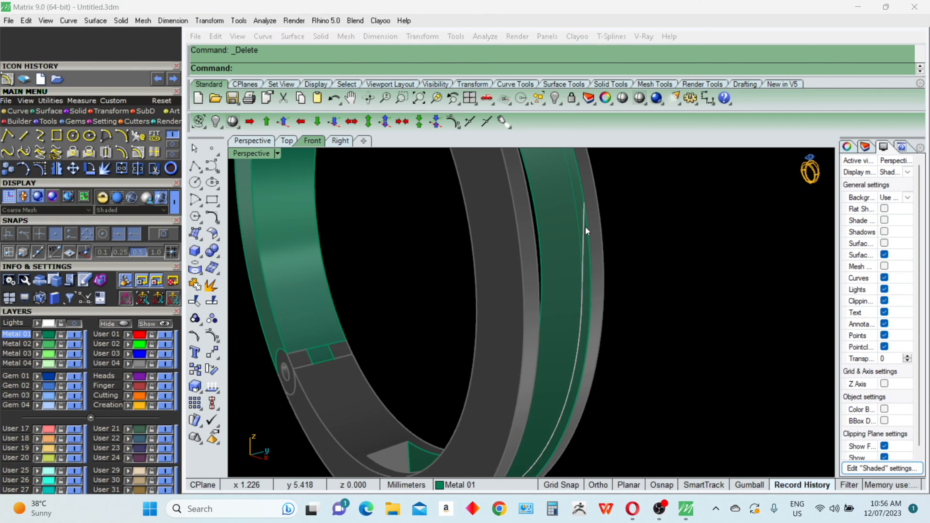
{"action": "right_click", "coordinate": [580, 224]}
{"action": "right_click", "coordinate": [580, 224]}
{"action": "left_click", "coordinate": [580, 223]}
{"action": "right_click", "coordinate": [581, 227]}
{"action": "right_click", "coordinate": [584, 251]}
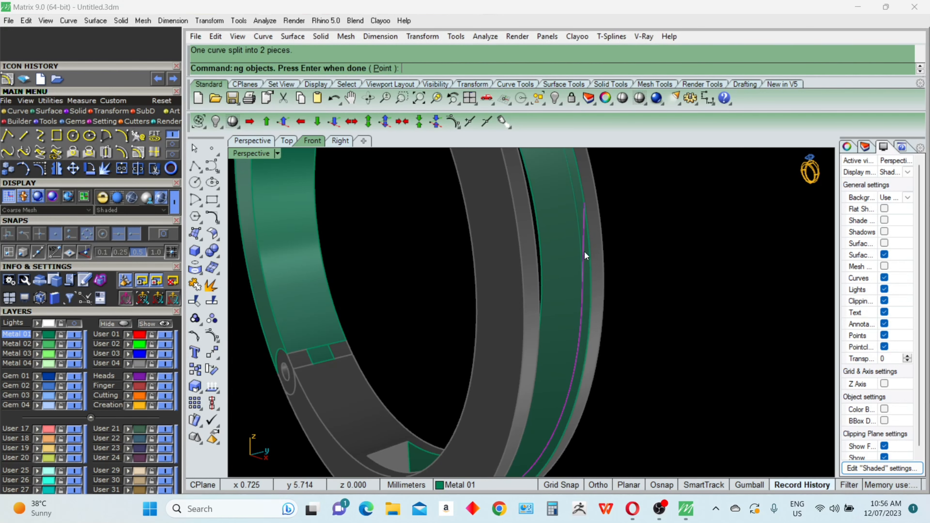
{"action": "left_click", "coordinate": [581, 314], "text": "ctrl"}
{"action": "scroll", "coordinate": [582, 314], "scroll_direction": "down", "scroll_amount": 3}
{"action": "key", "text": "Delete"}
Join the two trimmed offset curves into one and delete the original slot edge curve
{"action": "scroll", "coordinate": [594, 345], "scroll_direction": "down", "scroll_amount": 2}
{"action": "right_click_drag", "start_coordinate": [615, 357], "coordinate": [593, 331]}
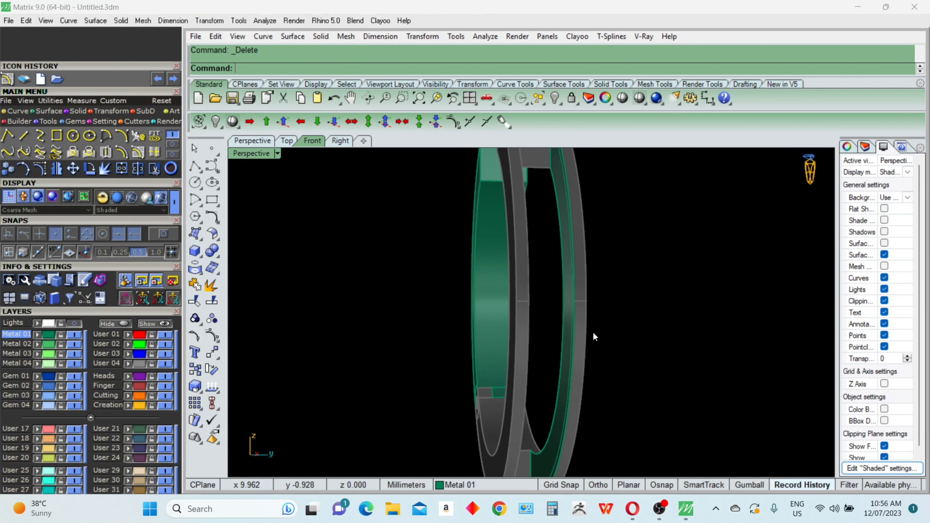
{"action": "type", "text": "sc"}
{"action": "key", "text": "Return"}
{"action": "right_click_drag", "start_coordinate": [588, 276], "coordinate": [635, 312]}
{"action": "key", "text": "ctrl+j"}
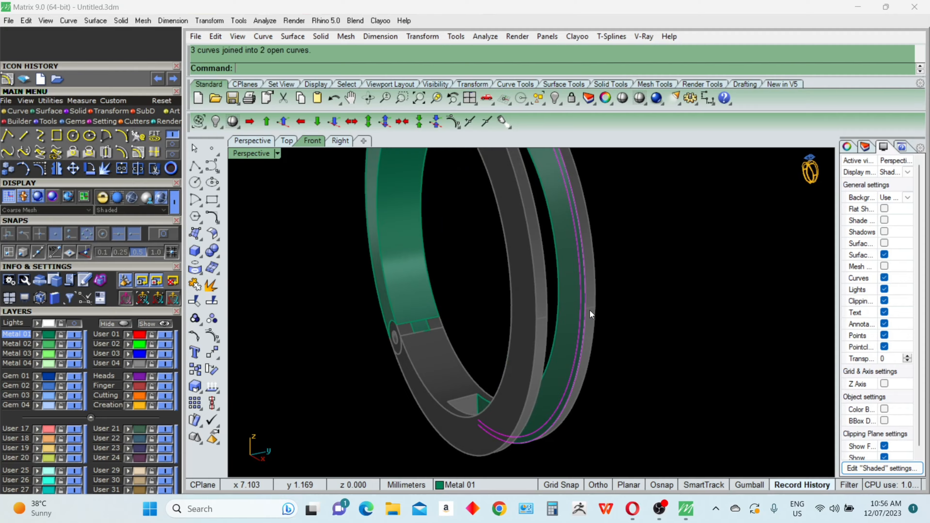
{"action": "left_click", "coordinate": [579, 298], "text": "ctrl"}
{"action": "key", "text": "Delete"}
Rebuild the joined offset curve with the current rebuild settings
{"action": "left_click", "coordinate": [579, 297]}
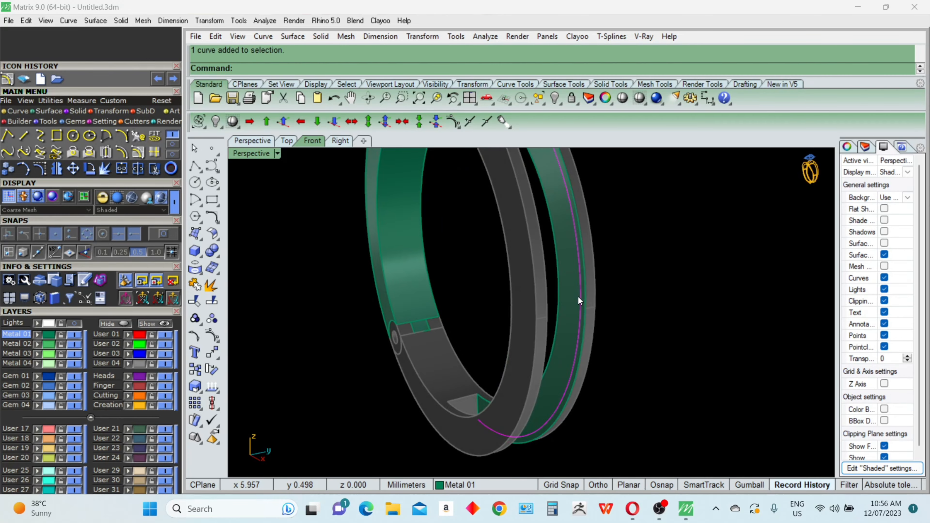
{"action": "type", "text": "rb"}
{"action": "key", "text": "Return"}
{"action": "key", "text": "Return"}
Offset the rebuilt curve on the extracted wall surface by 0.15 mm, flipped towards the inside of the hoop
{"action": "right_click_drag", "start_coordinate": [604, 347], "coordinate": [649, 329]}
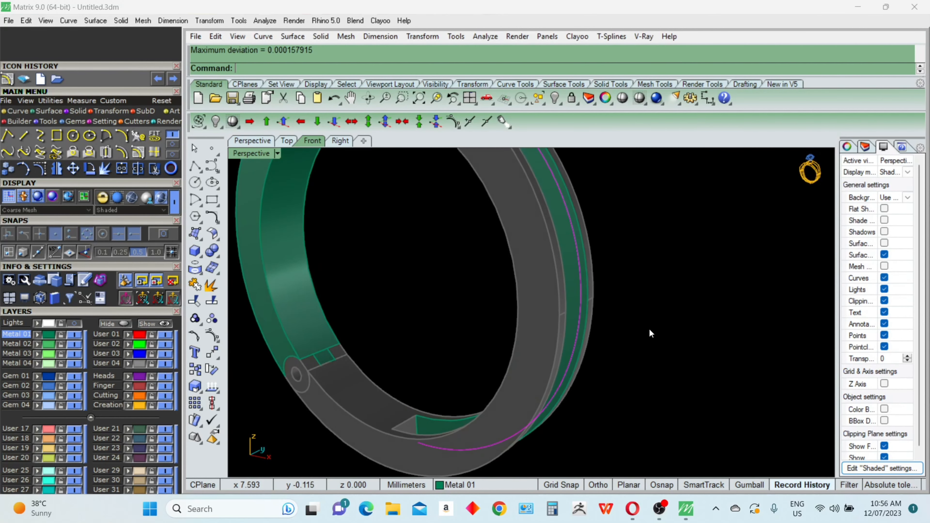
{"action": "type", "text": "off"}
{"action": "left_click", "coordinate": [277, 94]}
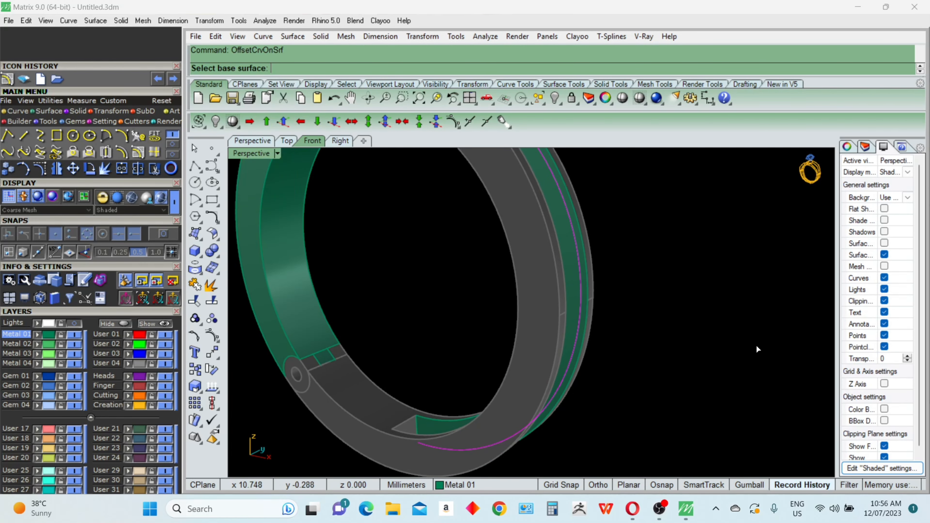
{"action": "right_click_drag", "start_coordinate": [757, 349], "coordinate": [720, 344]}
{"action": "scroll", "coordinate": [586, 307], "scroll_direction": "up", "scroll_amount": 2}
{"action": "left_click", "coordinate": [561, 281]}
{"action": "type", "text": "f"}
{"action": "key", "text": "Return"}
{"action": "type", "text": "."}
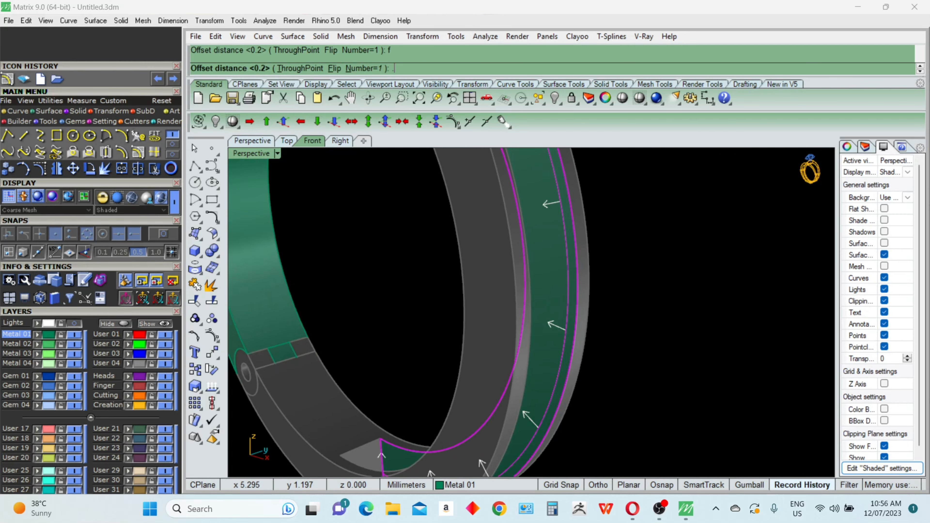
{"action": "type", "text": "15"}
{"action": "key", "text": "Return"}
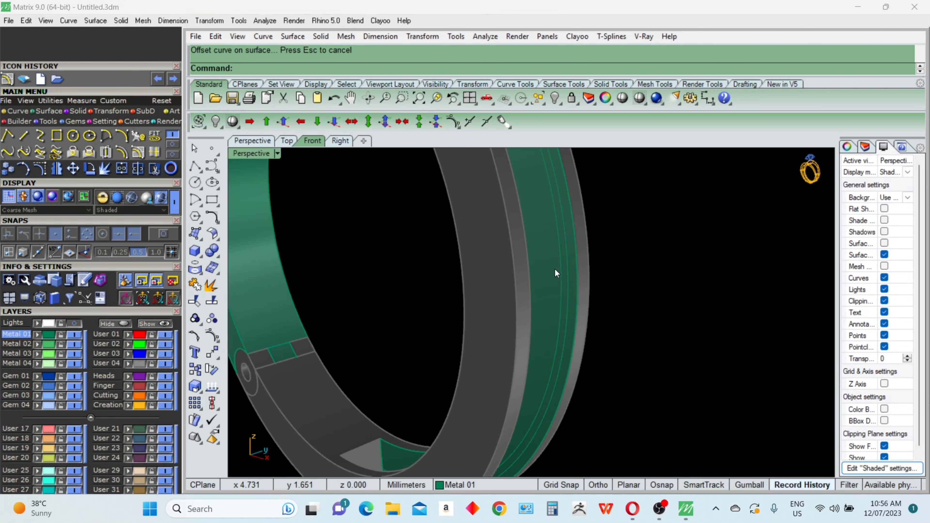
Split the extracted wall surface with both offset curves and delete everything except the narrow strip between them
{"action": "left_click", "coordinate": [556, 269]}
{"action": "key", "text": "ctrl+shift+s"}
{"action": "left_click", "coordinate": [561, 287]}
{"action": "left_click", "coordinate": [569, 292]}
{"action": "right_click", "coordinate": [569, 293]}
{"action": "scroll", "coordinate": [566, 295], "scroll_direction": "up", "scroll_amount": 6}
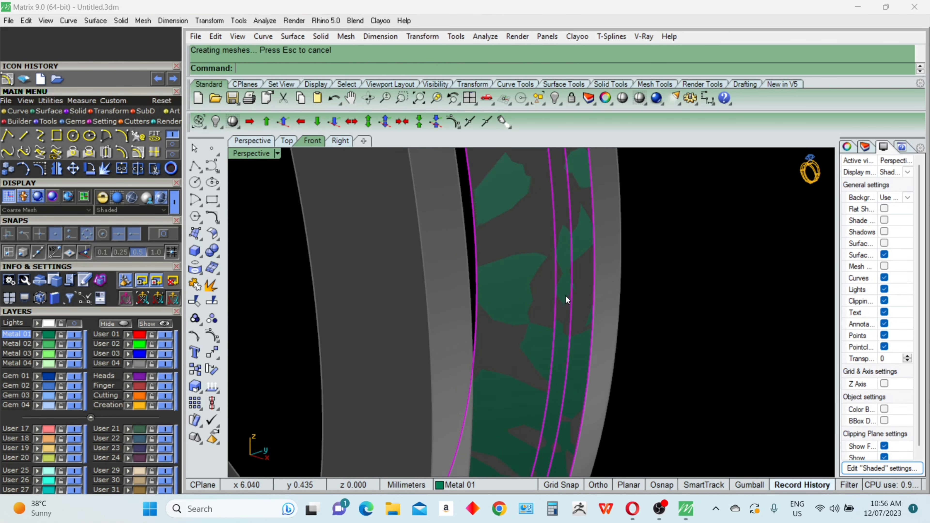
{"action": "left_click", "coordinate": [565, 295], "text": "ctrl"}
{"action": "key", "text": "Delete"}
Offset the narrow strip surface 0.15 mm to both sides as a solid, deleting the input surface
{"action": "left_click", "coordinate": [566, 295]}
{"action": "scroll", "coordinate": [566, 295], "scroll_direction": "down", "scroll_amount": 6}
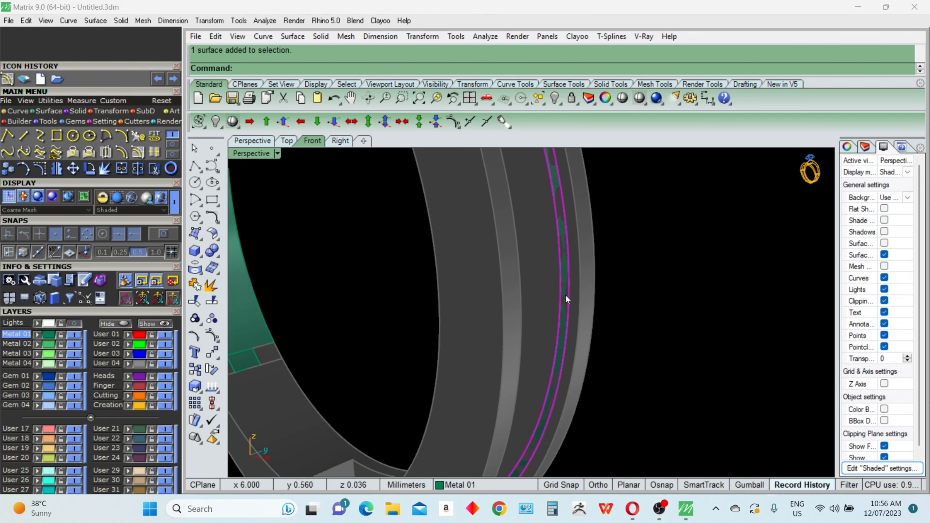
{"action": "type", "text": "O"}
{"action": "key", "text": "Return"}
{"action": "type", "text": "b"}
{"action": "key", "text": "Return"}
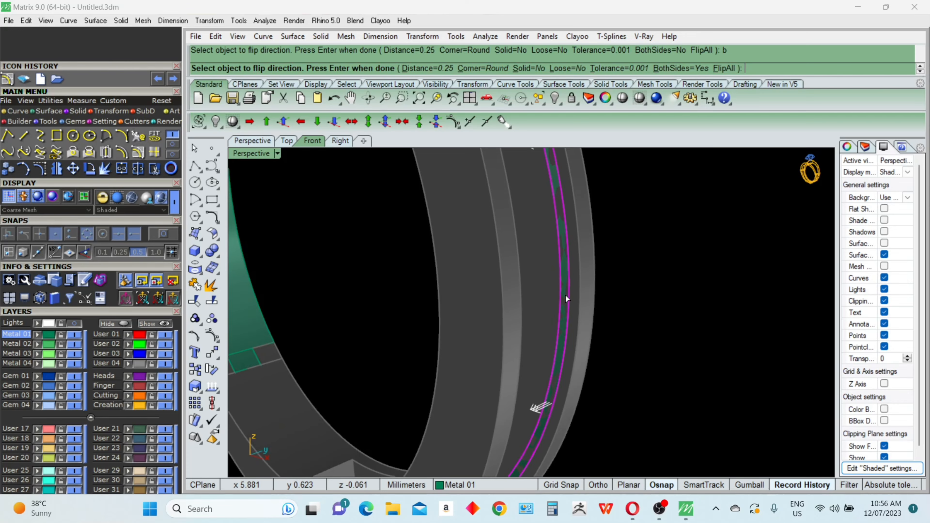
{"action": "type", "text": ".1"}
{"action": "key", "text": "Return"}
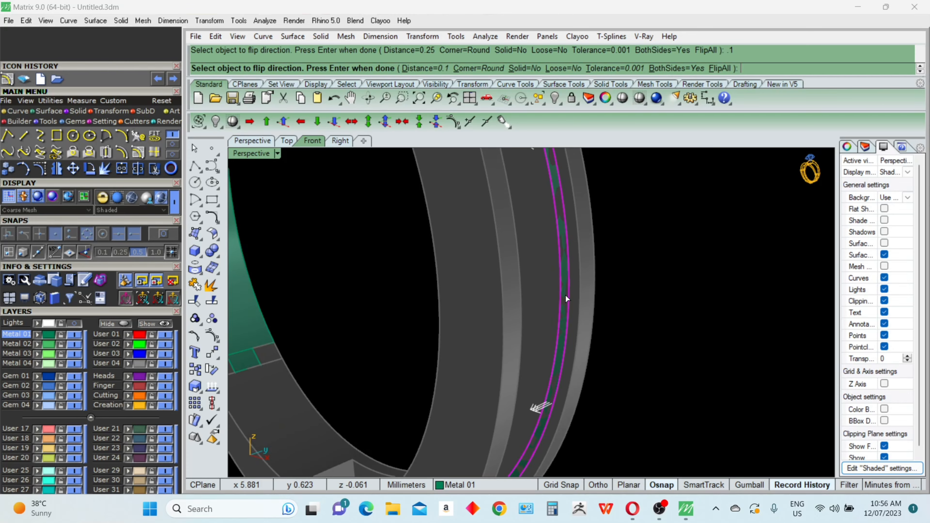
{"action": "type", "text": ".15"}
{"action": "key", "text": "Return"}
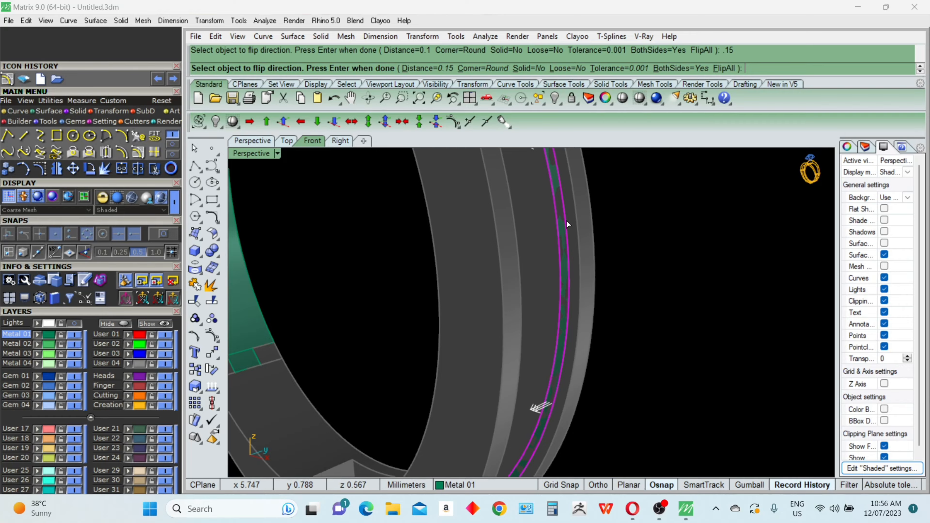
{"action": "left_click", "coordinate": [535, 68]}
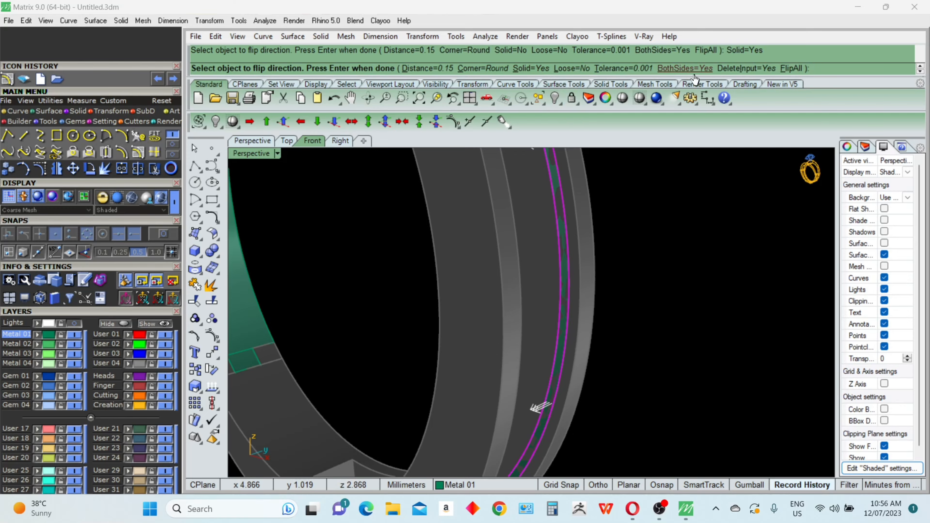
{"action": "right_click_drag", "start_coordinate": [557, 444], "coordinate": [552, 422]}
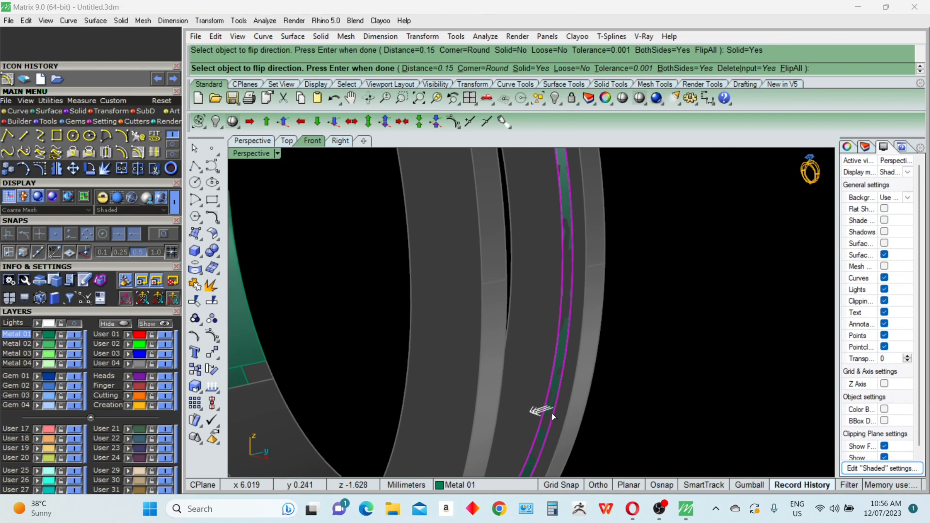
{"action": "key", "text": "Return"}
{"action": "scroll", "coordinate": [636, 386], "scroll_direction": "down", "scroll_amount": 5}
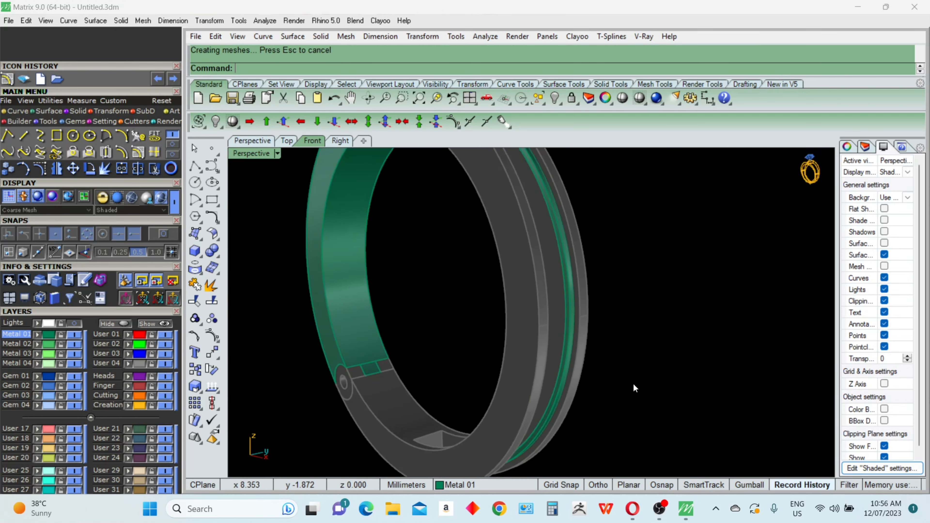
Mirror a copy of the thin solid strip about the origin onto the opposite slot wall
{"action": "right_click_drag", "start_coordinate": [636, 386], "coordinate": [586, 363]}
{"action": "left_click", "coordinate": [570, 358]}
{"action": "type", "text": "Mirror"}
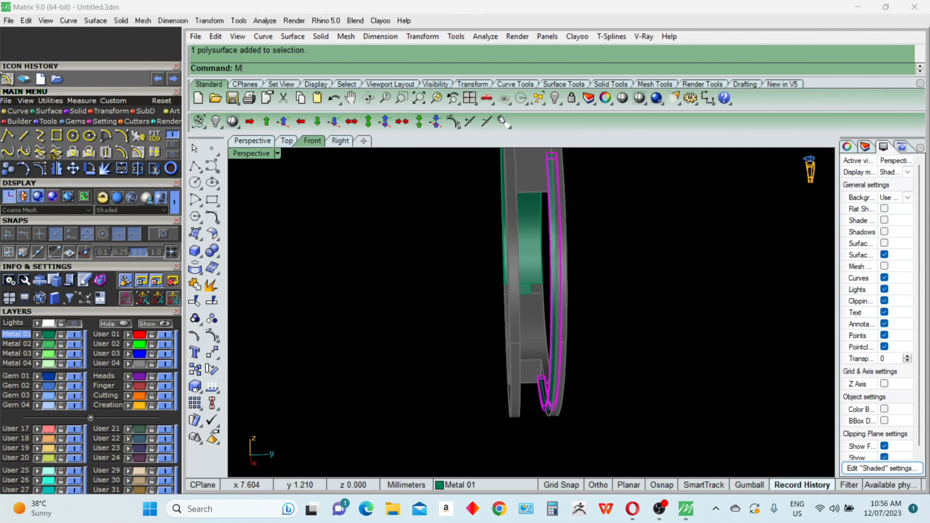
{"action": "key", "text": "Return"}
{"action": "type", "text": "0"}
{"action": "key", "text": "Return"}
{"action": "left_click", "coordinate": [582, 388]}
{"action": "right_click_drag", "start_coordinate": [571, 418], "coordinate": [590, 400]}
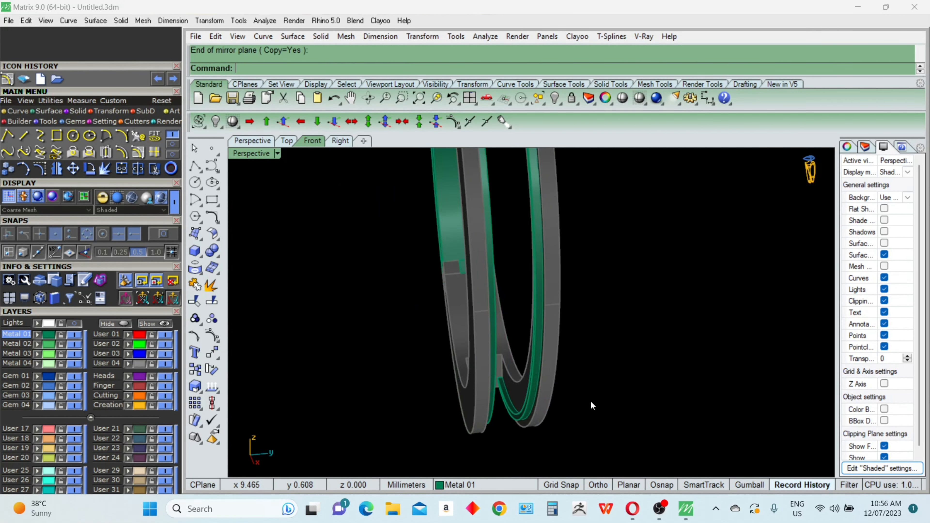
Unlock the locked parts, subtract the thin wall strips from the slotted section with BooleanDifference, and delete the leftover object
{"action": "type", "text": "Unlock"}
{"action": "key", "text": "Return"}
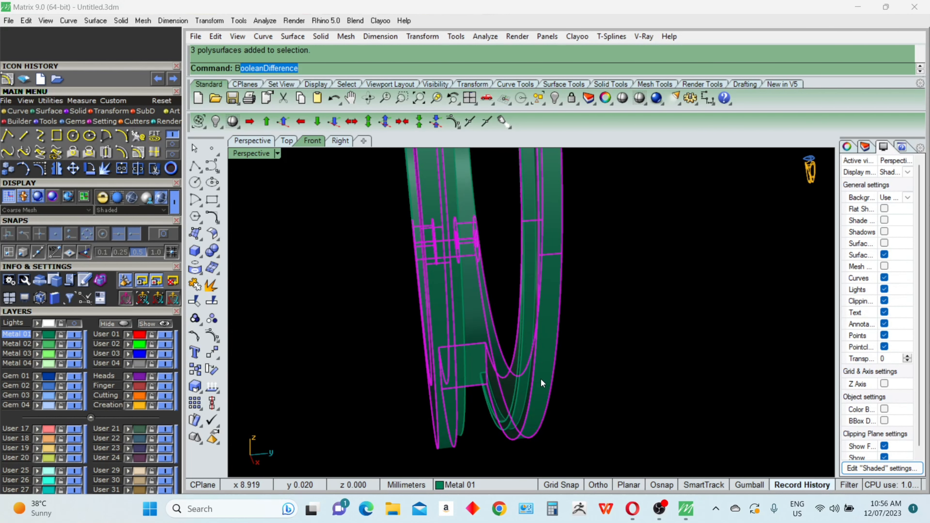
{"action": "key", "text": "Return"}
{"action": "left_click", "coordinate": [524, 365]}
{"action": "key", "text": "Return"}
{"action": "right_click_drag", "start_coordinate": [537, 382], "coordinate": [511, 306]}
{"action": "left_click", "coordinate": [462, 366]}
{"action": "key", "text": "Return"}
{"action": "left_click", "coordinate": [479, 366]}
{"action": "key", "text": "Return"}
{"action": "left_click", "coordinate": [544, 376]}
{"action": "key", "text": "Delete"}
Loft a surface between the matching inner edges of the two slot walls
{"action": "scroll", "coordinate": [520, 326], "scroll_direction": "up", "scroll_amount": 6}
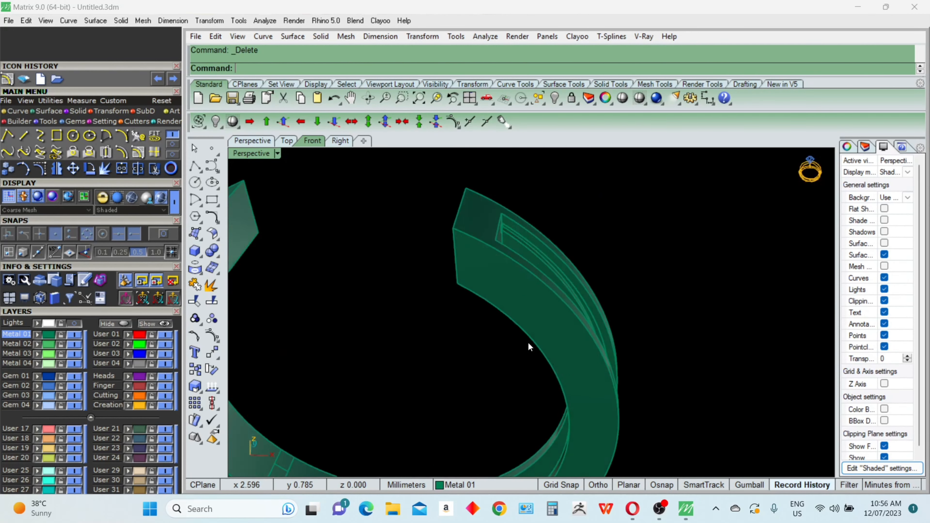
{"action": "scroll", "coordinate": [543, 376], "scroll_direction": "down", "scroll_amount": 5}
{"action": "right_click_drag", "start_coordinate": [544, 376], "coordinate": [425, 353]}
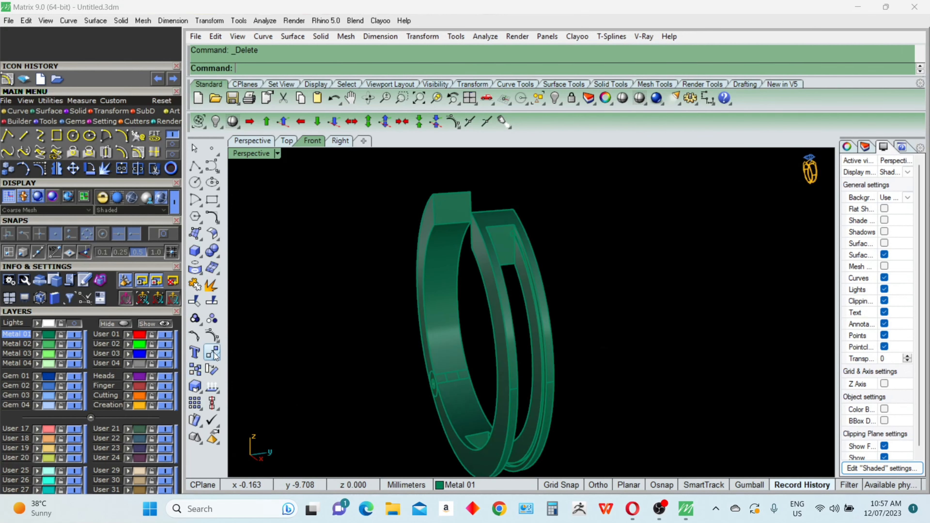
{"action": "scroll", "coordinate": [540, 367], "scroll_direction": "up", "scroll_amount": 4}
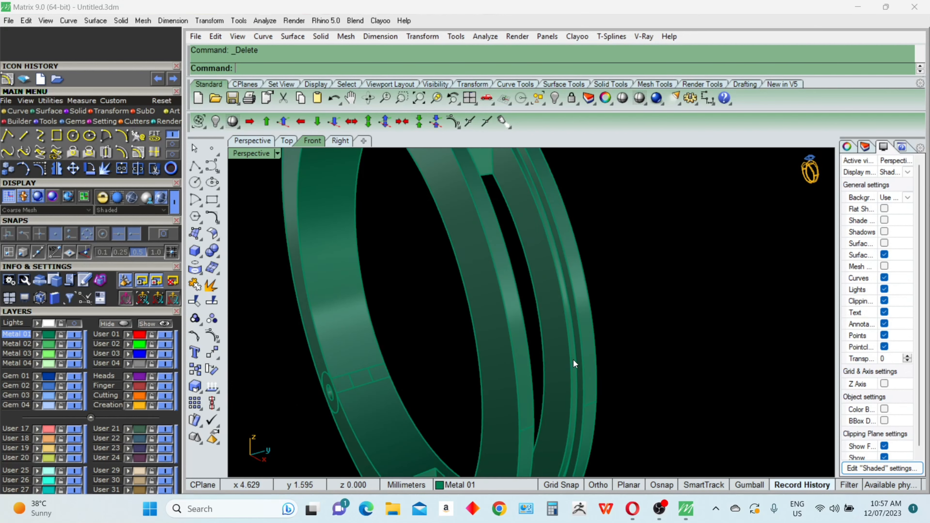
{"action": "scroll", "coordinate": [573, 363], "scroll_direction": "up", "scroll_amount": 2}
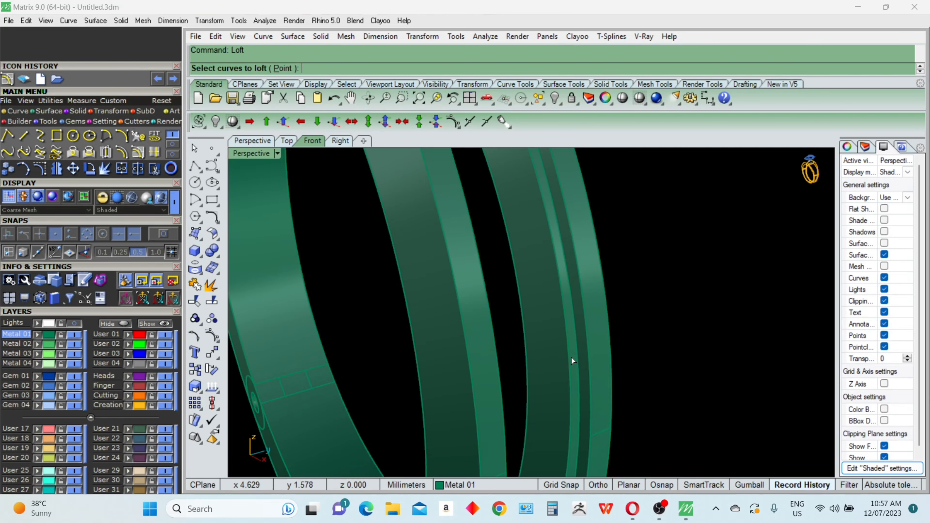
{"action": "left_click", "coordinate": [571, 356]}
{"action": "right_click", "coordinate": [570, 362]}
{"action": "right_click_drag", "start_coordinate": [568, 371], "coordinate": [492, 385]}
{"action": "left_click", "coordinate": [468, 348]}
{"action": "right_click", "coordinate": [468, 348]}
{"action": "right_click", "coordinate": [468, 348]}
{"action": "key", "text": "Return"}
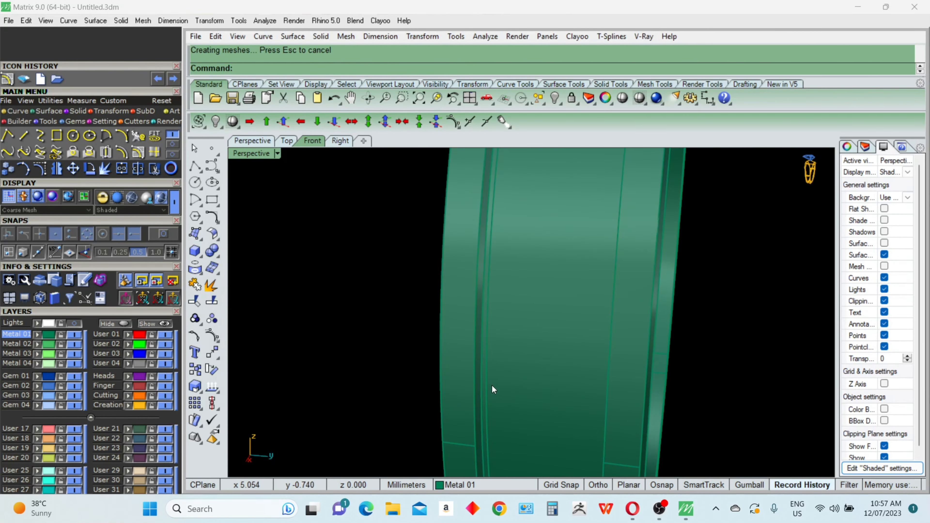
Duplicate one long edge of the lofted slot surface as a curve
{"action": "right_click", "coordinate": [488, 378]}
{"action": "left_click", "coordinate": [486, 371]}
{"action": "right_click", "coordinate": [487, 371]}
{"action": "right_click", "coordinate": [487, 371]}
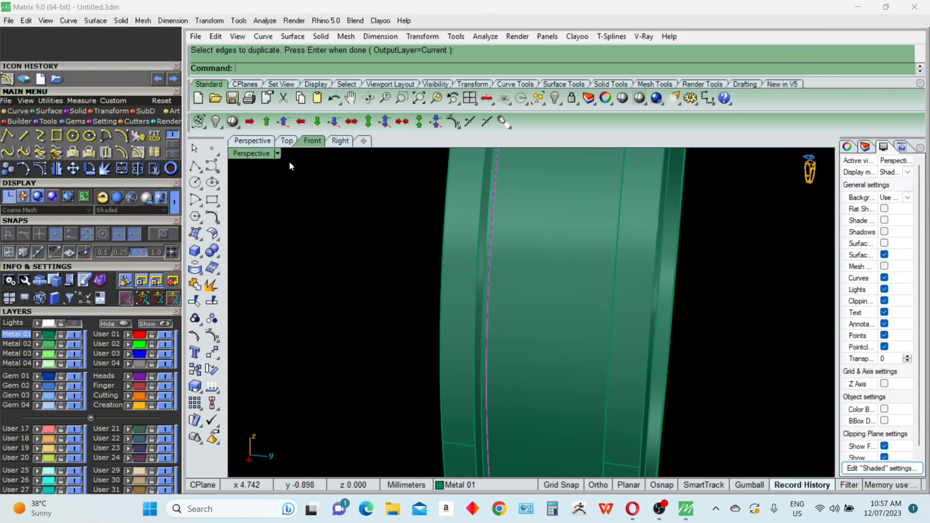
Project the duplicated edge curve onto the front view's construction plane and delete the original curve
{"action": "double_click", "coordinate": [241, 155]}
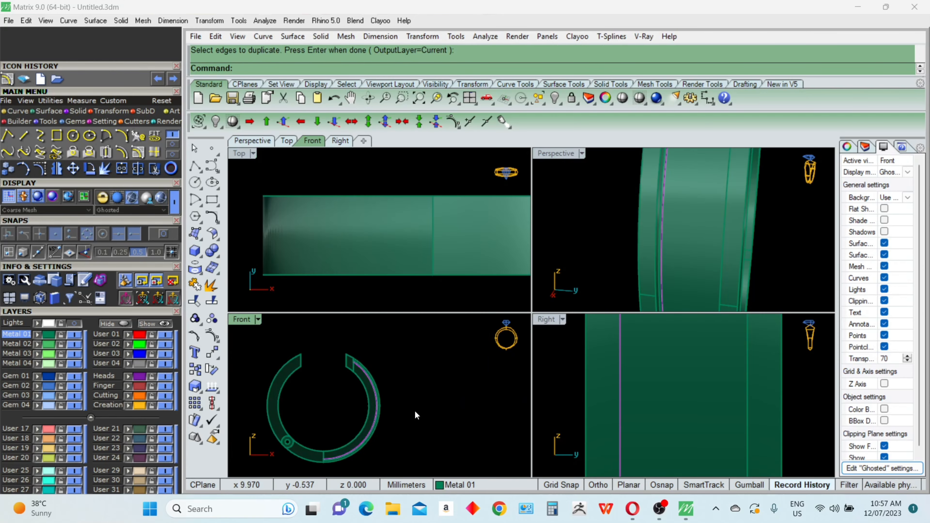
{"action": "type", "text": "P"}
{"action": "right_click_drag", "start_coordinate": [447, 402], "coordinate": [443, 420]}
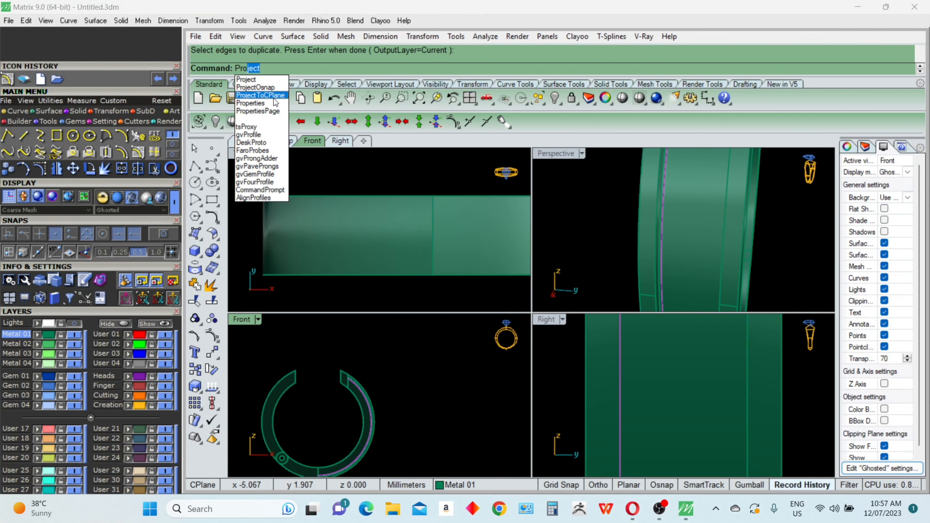
{"action": "left_click", "coordinate": [274, 96]}
{"action": "right_click_drag", "start_coordinate": [458, 443], "coordinate": [463, 412]}
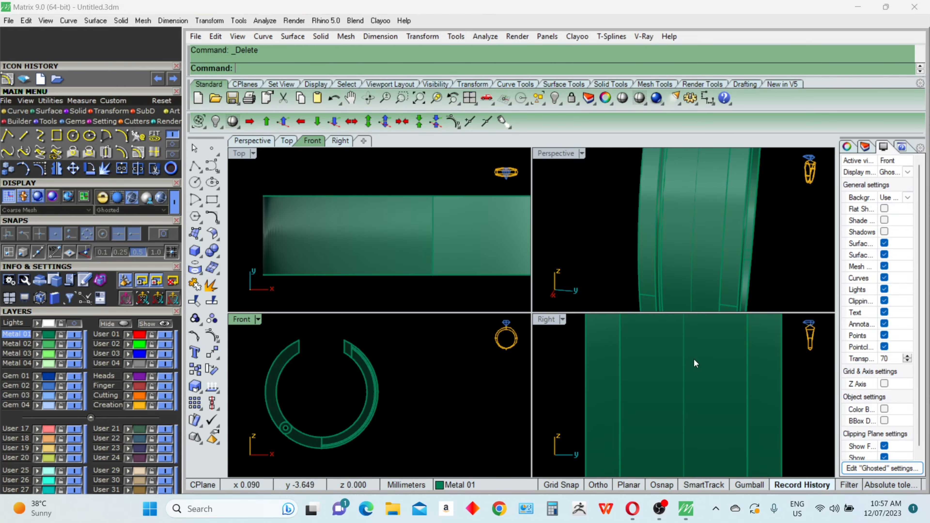
Rebuild the projected centre curve with 15 points and degree 3, deleting the input
{"action": "left_click", "coordinate": [686, 339]}
{"action": "right_click", "coordinate": [686, 340]}
{"action": "type", "text": "RR"}
{"action": "key", "text": "Return"}
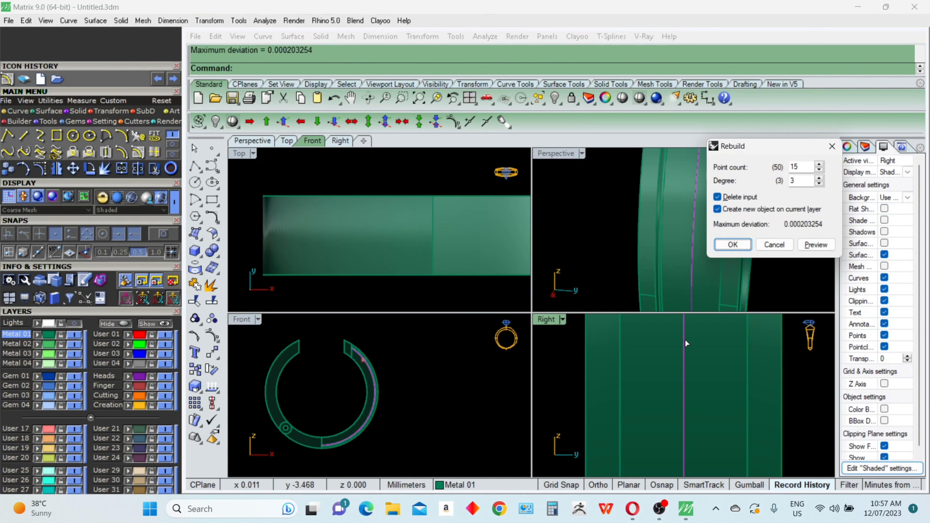
{"action": "key", "text": "Return"}
Place round gems along the rebuilt centre curve with Gem on Curve
{"action": "double_click", "coordinate": [561, 154]}
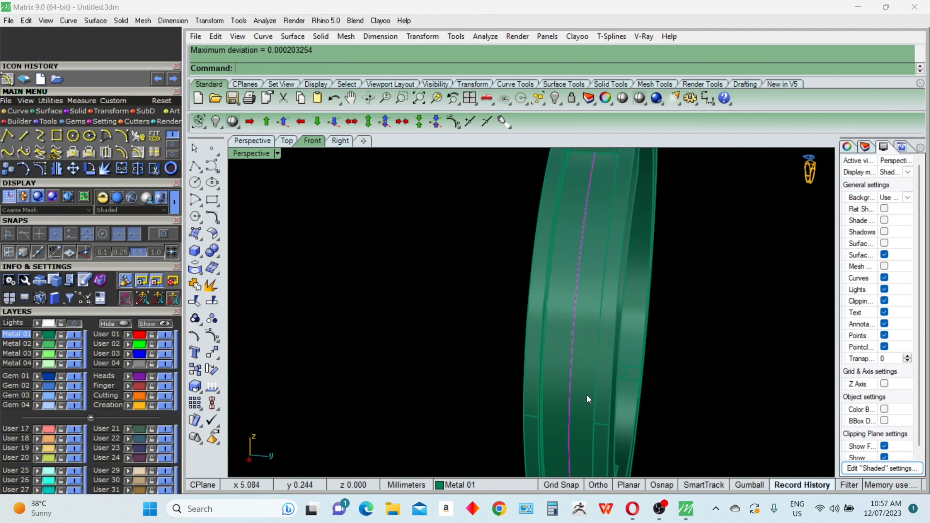
{"action": "scroll", "coordinate": [586, 395], "scroll_direction": "down", "scroll_amount": 6}
{"action": "right_click_drag", "start_coordinate": [584, 353], "coordinate": [598, 341]}
{"action": "scroll", "coordinate": [598, 341], "scroll_direction": "up", "scroll_amount": 5}
{"action": "key", "text": "F6"}
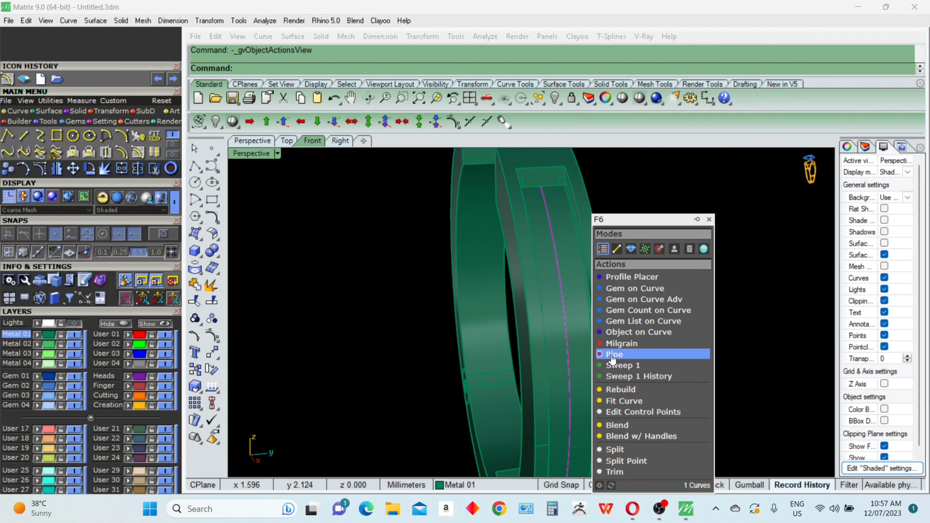
{"action": "left_click", "coordinate": [625, 288]}
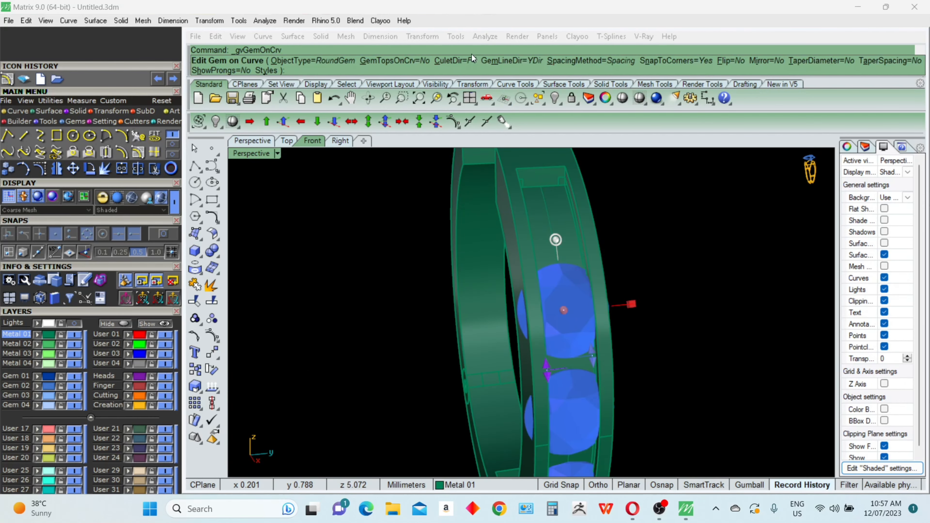
Set the gems' culet direction to Object, using the lofted slot surface as the reference
{"action": "left_click", "coordinate": [458, 63]}
{"action": "left_click", "coordinate": [301, 69]}
{"action": "right_click_drag", "start_coordinate": [599, 257], "coordinate": [566, 264]}
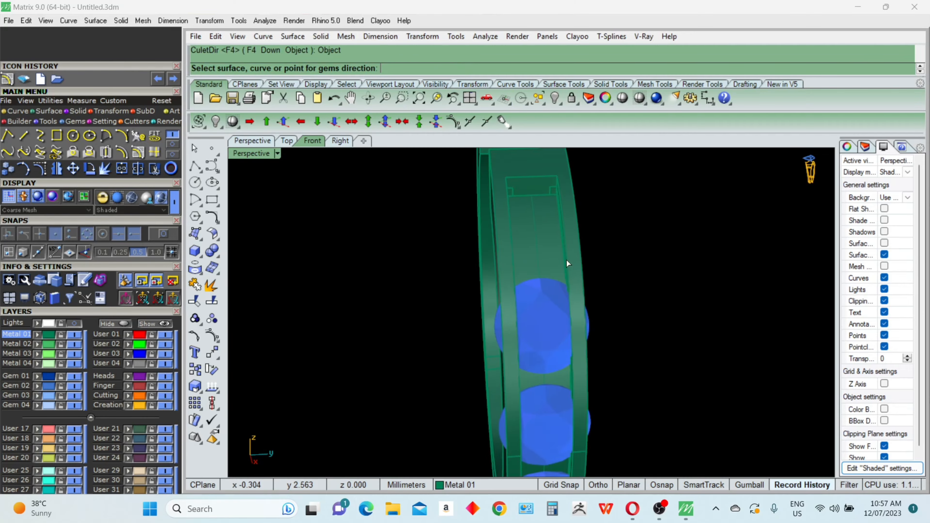
{"action": "scroll", "coordinate": [542, 248], "scroll_direction": "up", "scroll_amount": 5}
{"action": "left_click", "coordinate": [539, 247]}
{"action": "scroll", "coordinate": [539, 247], "scroll_direction": "down", "scroll_amount": 3}
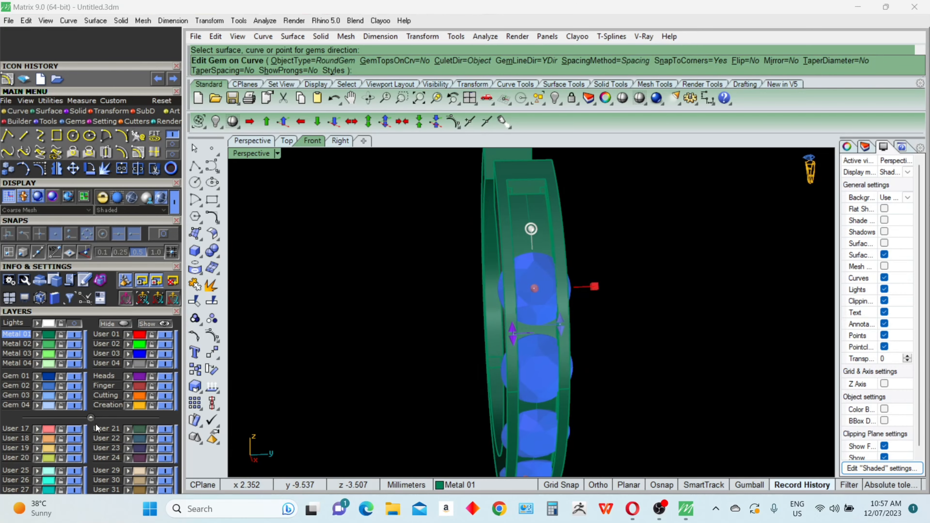
Set the gems' start size to 1.12 mm
{"action": "left_click", "coordinate": [89, 417]}
{"action": "scroll", "coordinate": [137, 428], "scroll_direction": "down", "scroll_amount": 5}
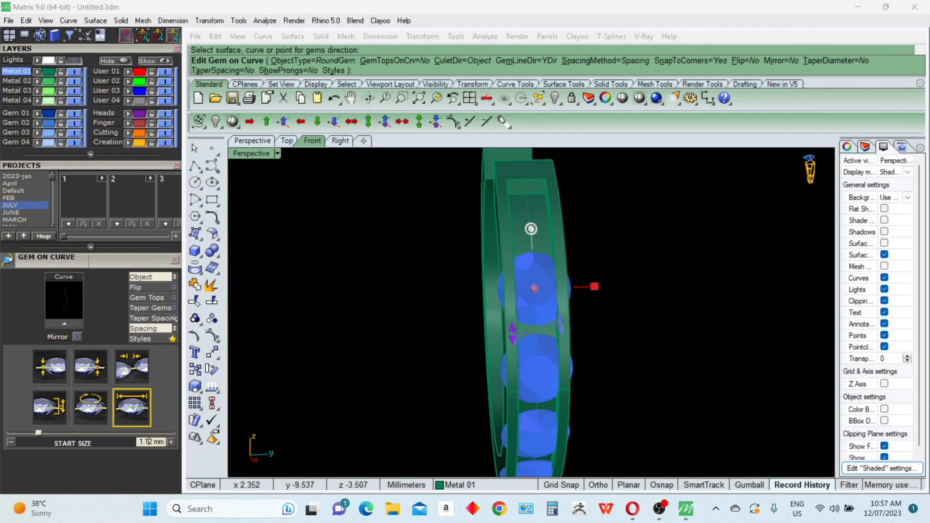
{"action": "key", "text": "Return"}
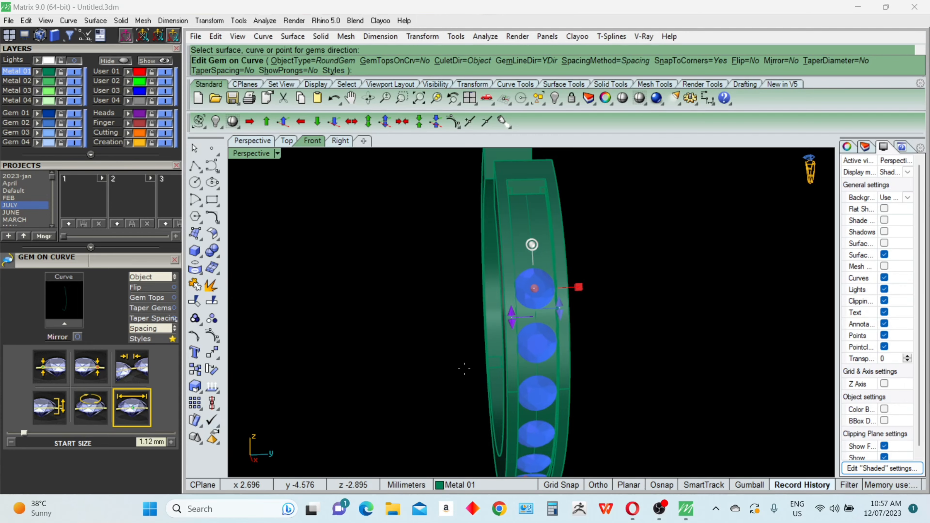
Move the gem row's start position towards the slot's open end, to about 3.8%
{"action": "right_click_drag", "start_coordinate": [463, 369], "coordinate": [567, 329]}
{"action": "scroll", "coordinate": [557, 337], "scroll_direction": "up", "scroll_amount": 4}
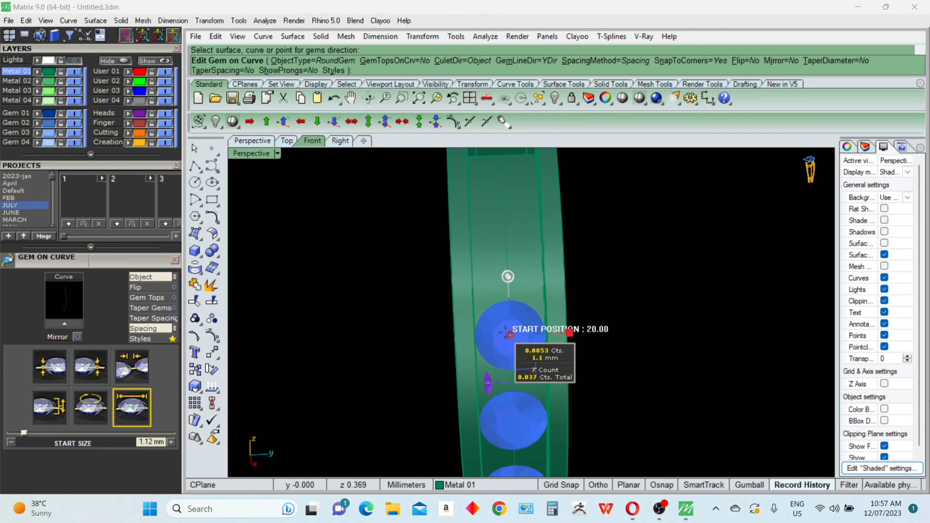
{"action": "left_click_drag", "start_coordinate": [511, 335], "coordinate": [510, 186]}
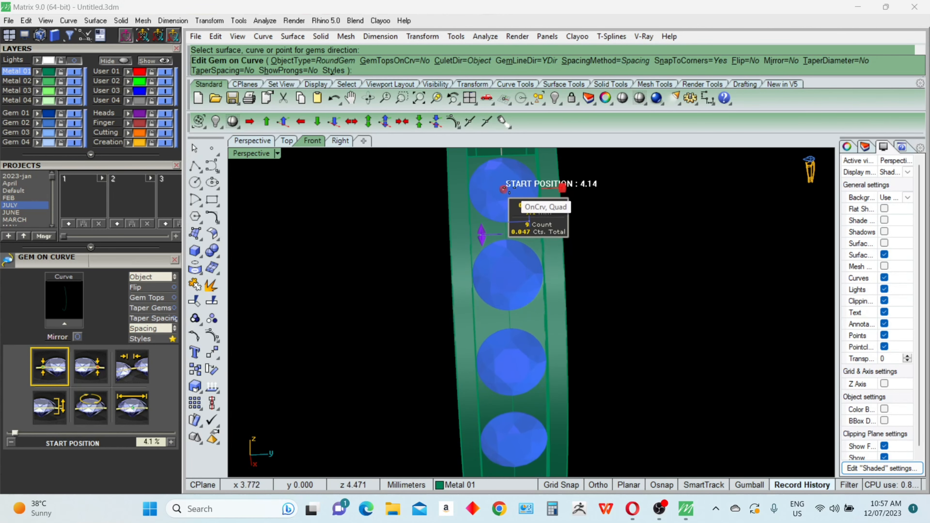
{"action": "right_click_drag", "start_coordinate": [510, 186], "coordinate": [561, 296]}
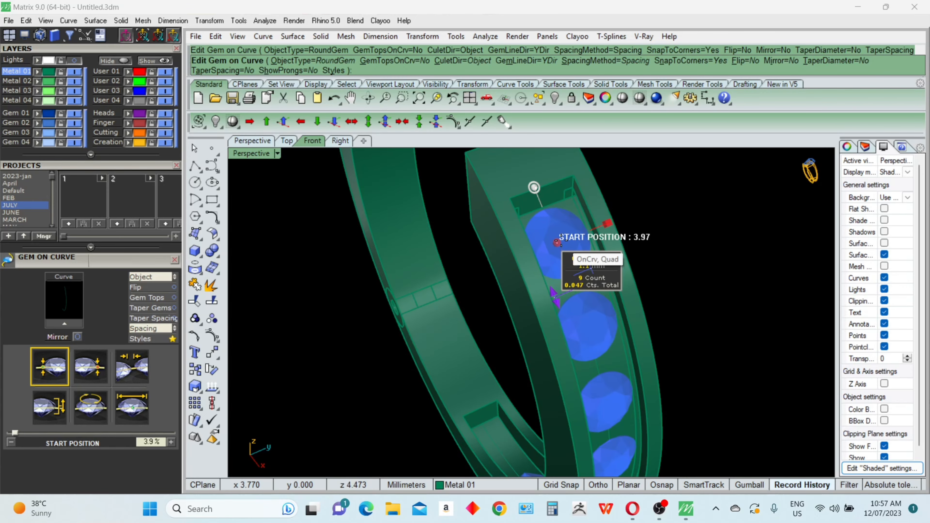
{"action": "left_click_drag", "start_coordinate": [562, 239], "coordinate": [561, 236]}
Extend the gem row's end position to about 96%, near the slot's other end
{"action": "right_click_drag", "start_coordinate": [565, 242], "coordinate": [570, 265]}
{"action": "scroll", "coordinate": [570, 275], "scroll_direction": "up", "scroll_amount": 4}
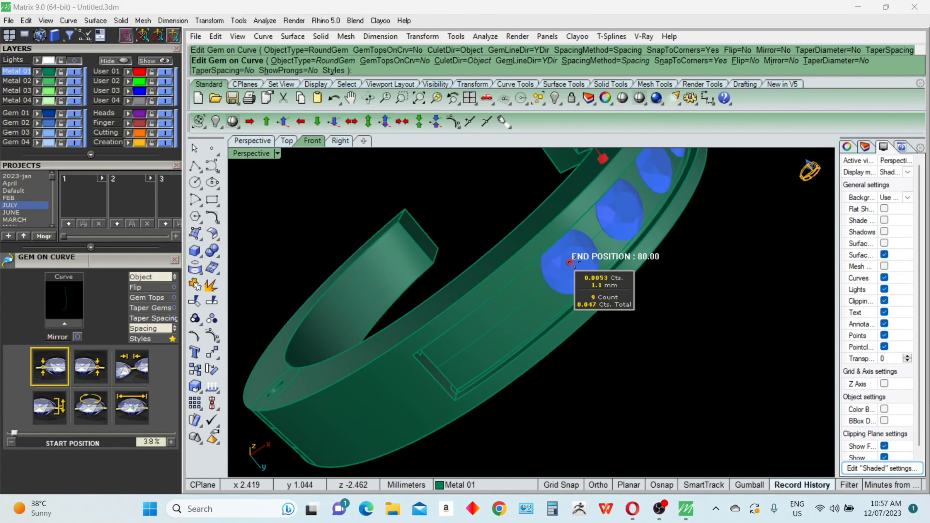
{"action": "left_click_drag", "start_coordinate": [569, 263], "coordinate": [477, 360]}
{"action": "right_click_drag", "start_coordinate": [472, 379], "coordinate": [473, 299]}
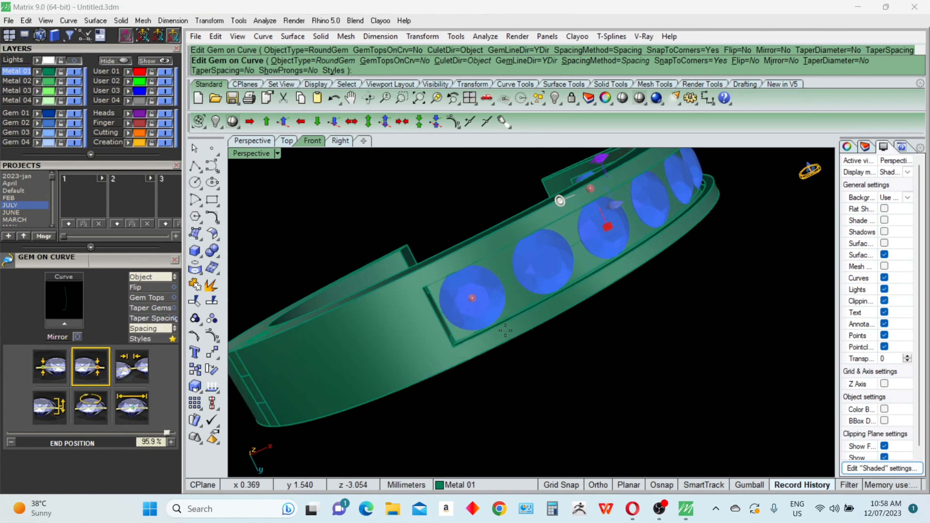
{"action": "scroll", "coordinate": [473, 299], "scroll_direction": "up", "scroll_amount": 5}
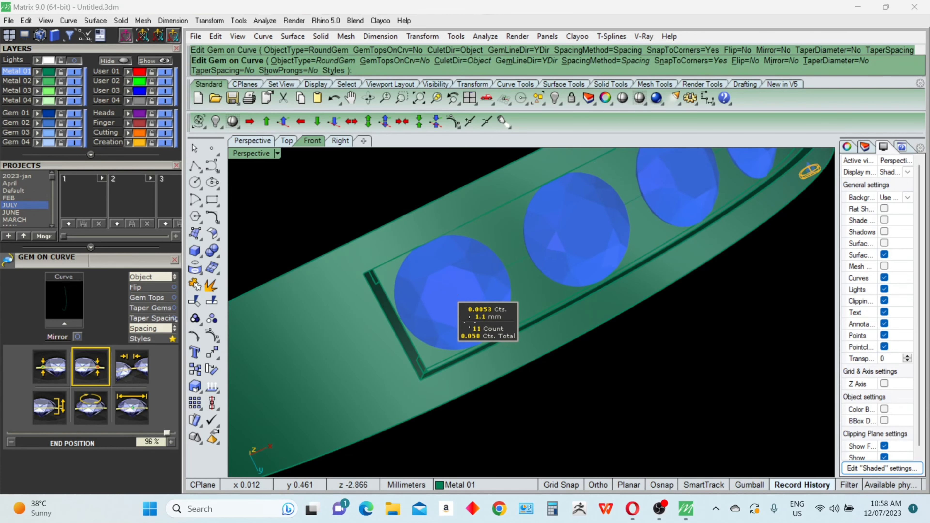
Tighten the spacing between the gems to about -0.03 mm
{"action": "scroll", "coordinate": [469, 322], "scroll_direction": "down", "scroll_amount": 10}
{"action": "right_click_drag", "start_coordinate": [666, 288], "coordinate": [575, 418]}
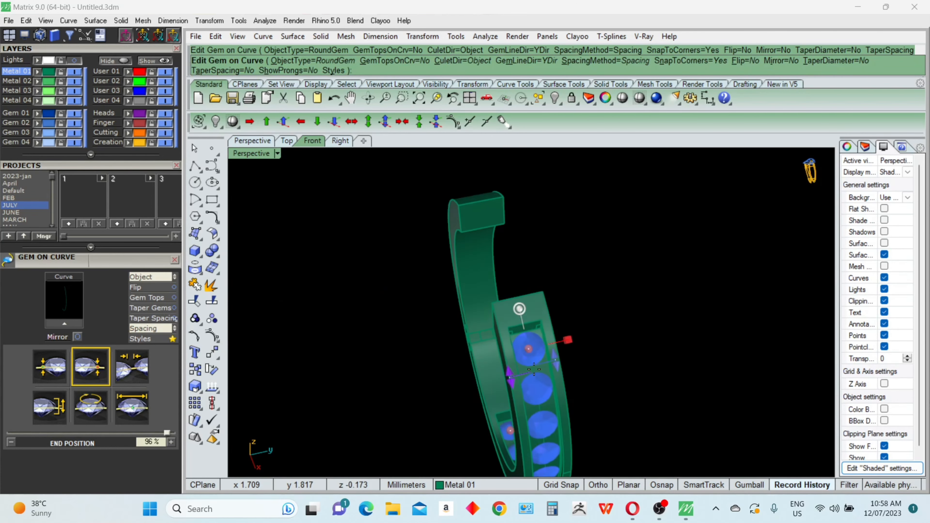
{"action": "scroll", "coordinate": [534, 369], "scroll_direction": "up", "scroll_amount": 6}
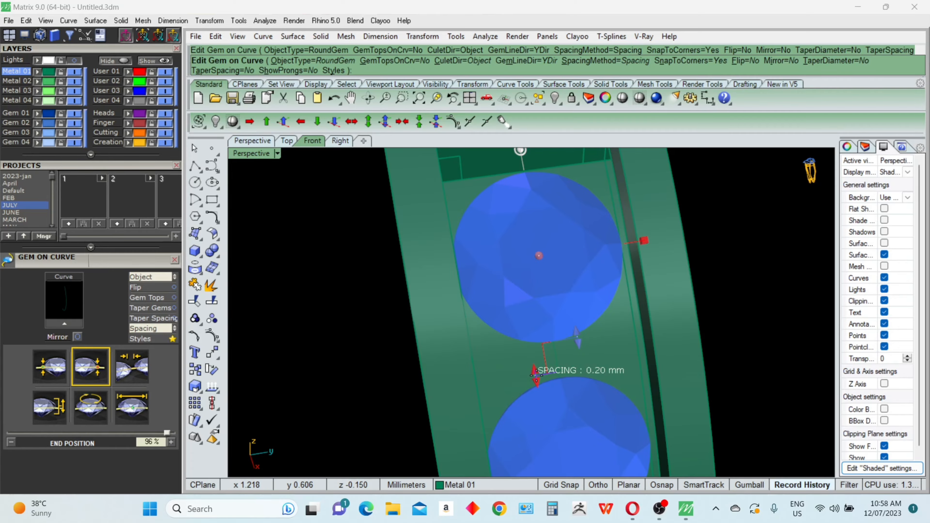
{"action": "left_click_drag", "start_coordinate": [538, 365], "coordinate": [532, 340]}
{"action": "scroll", "coordinate": [542, 344], "scroll_direction": "down", "scroll_amount": 7}
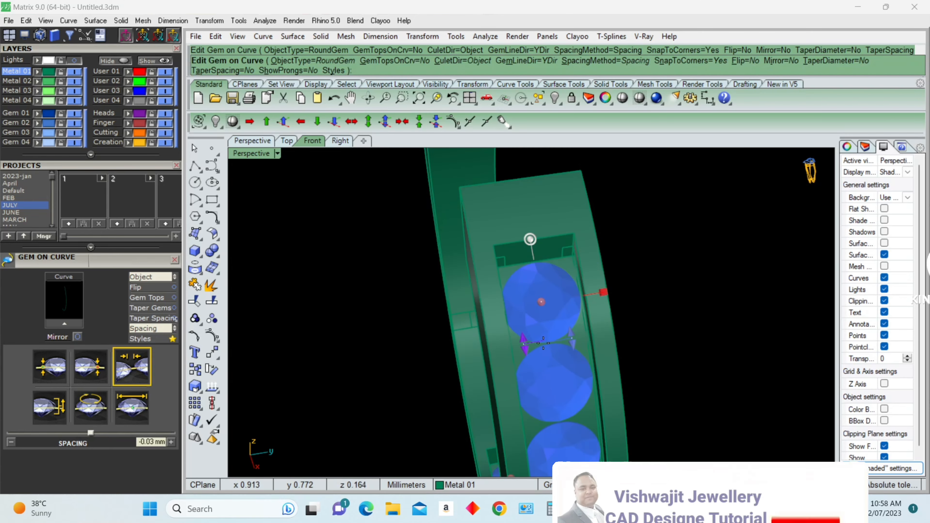
Raise the gems to a Z offset of about 0.14 mm and finish the gem placement
{"action": "right_click_drag", "start_coordinate": [542, 344], "coordinate": [469, 330]}
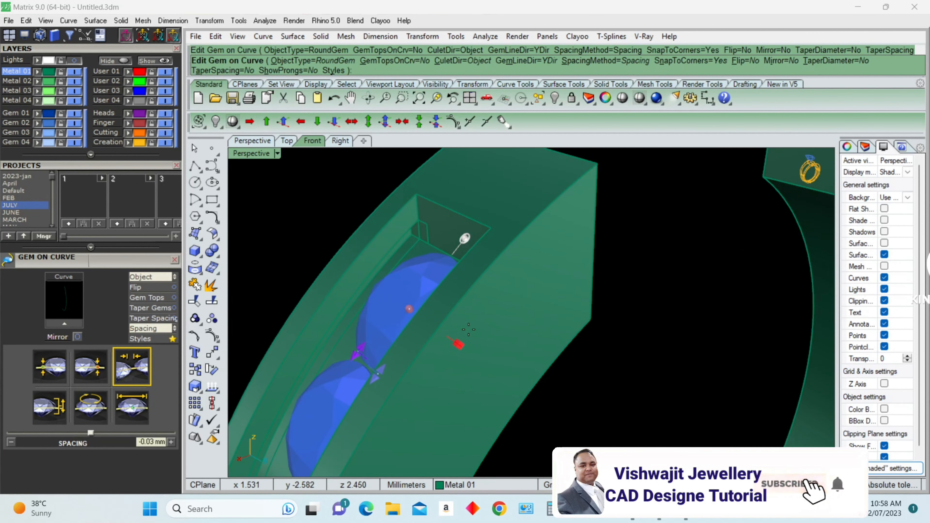
{"action": "left_click_drag", "start_coordinate": [459, 344], "coordinate": [445, 332]}
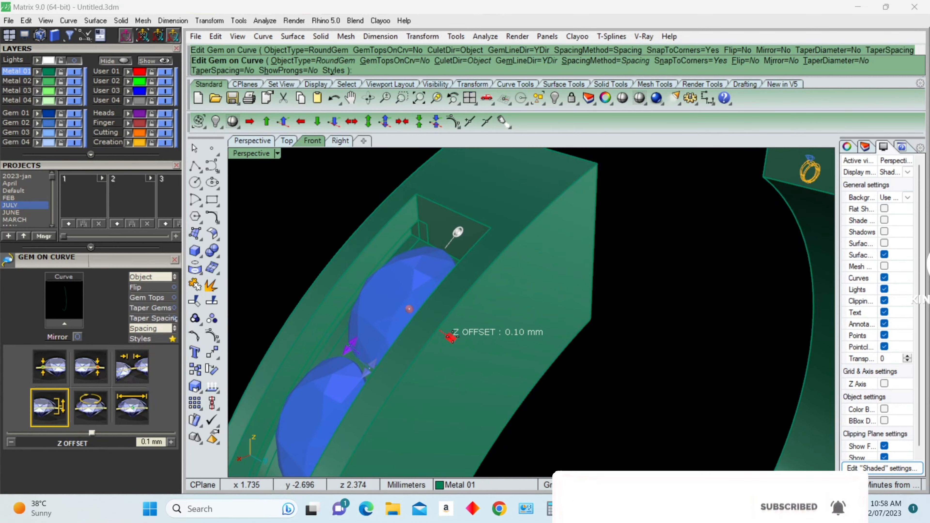
{"action": "right_click_drag", "start_coordinate": [445, 332], "coordinate": [617, 356]}
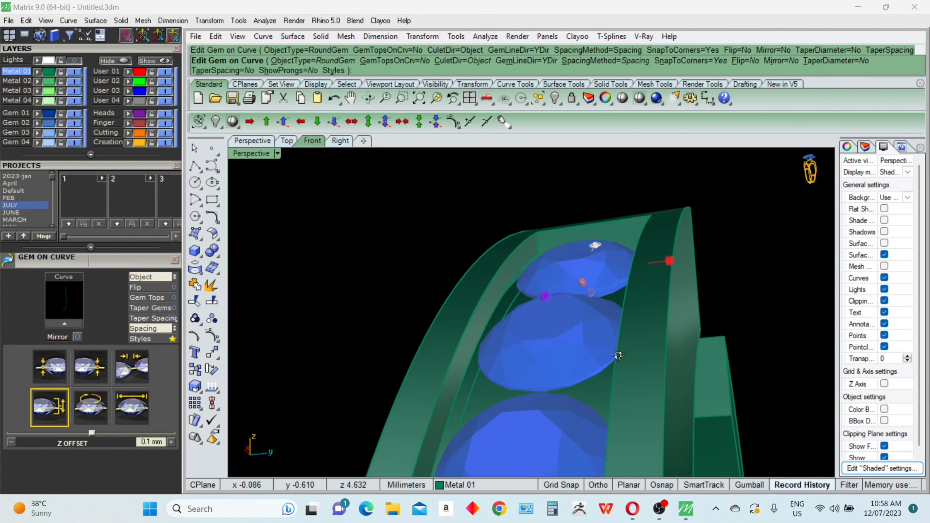
{"action": "scroll", "coordinate": [639, 242], "scroll_direction": "up", "scroll_amount": 6}
{"action": "left_click_drag", "start_coordinate": [678, 273], "coordinate": [668, 261]}
{"action": "scroll", "coordinate": [643, 297], "scroll_direction": "down", "scroll_amount": 5}
{"action": "right_click_drag", "start_coordinate": [644, 298], "coordinate": [660, 326]}
{"action": "right_click", "coordinate": [747, 285]}
Delete the lofted reference surface beneath the gems
{"action": "scroll", "coordinate": [539, 339], "scroll_direction": "down", "scroll_amount": 4}
{"action": "scroll", "coordinate": [661, 327], "scroll_direction": "up", "scroll_amount": 12}
{"action": "left_click", "coordinate": [625, 449]}
{"action": "scroll", "coordinate": [627, 338], "scroll_direction": "down", "scroll_amount": 12}
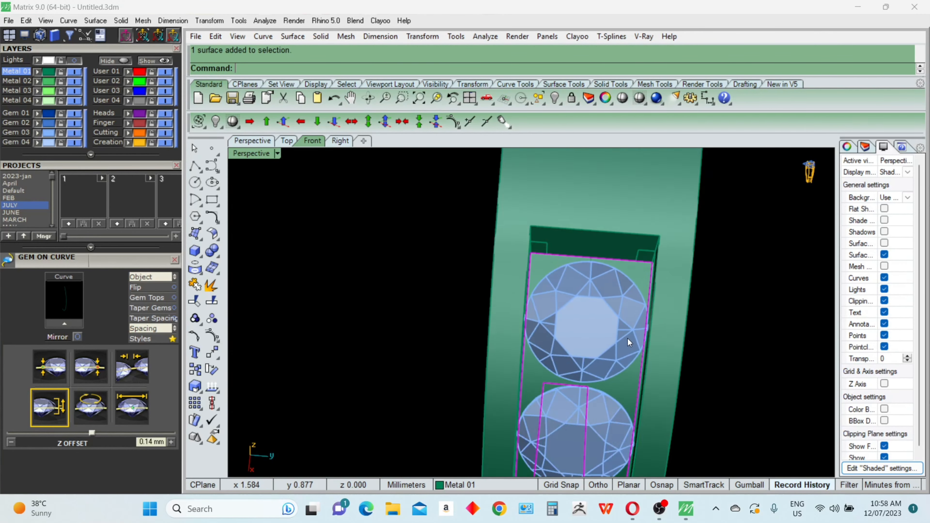
{"action": "key", "text": "Delete"}
Select all remaining curves in the model and delete them
{"action": "right_click_drag", "start_coordinate": [530, 353], "coordinate": [628, 320]}
{"action": "type", "text": "S"}
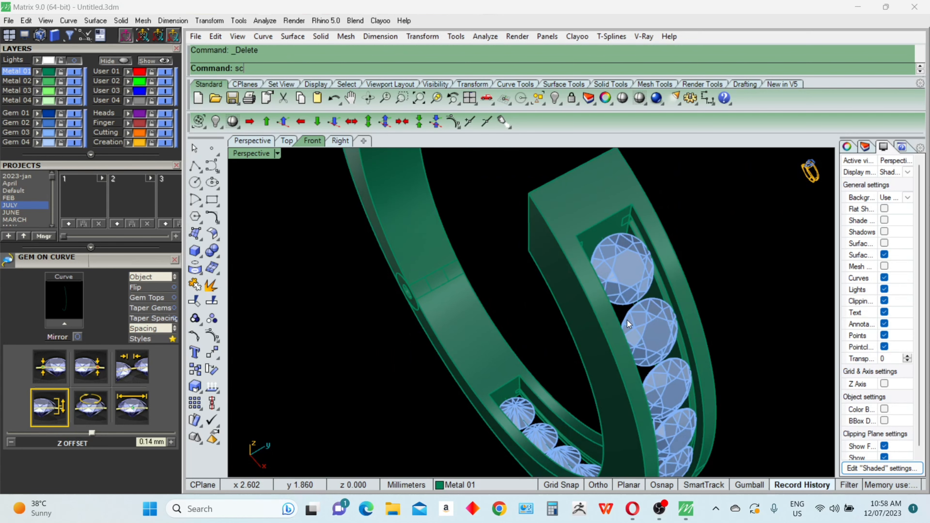
{"action": "type", "text": "c"}
{"action": "key", "text": "Return"}
{"action": "key", "text": "Delete"}
{"action": "scroll", "coordinate": [629, 326], "scroll_direction": "down", "scroll_amount": 6}
{"action": "right_click_drag", "start_coordinate": [503, 361], "coordinate": [587, 354]}
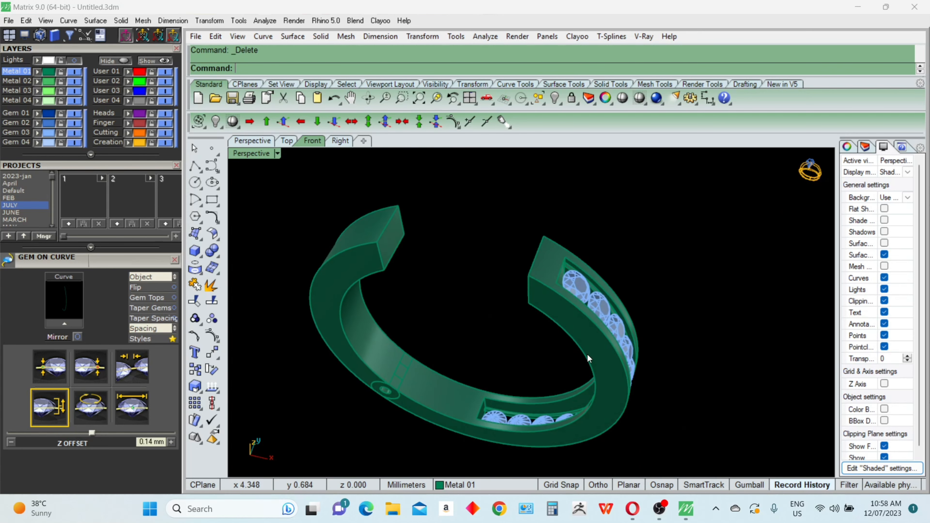
Narrow all the metal parts across their width in the top view with a one-directional scale from the origin, leaving the gems out
{"action": "key", "text": "ctrl+F1"}
{"action": "scroll", "coordinate": [495, 345], "scroll_direction": "down", "scroll_amount": 9}
{"action": "right_click_drag", "start_coordinate": [737, 353], "coordinate": [656, 350]}
{"action": "scroll", "coordinate": [656, 350], "scroll_direction": "up", "scroll_amount": 8}
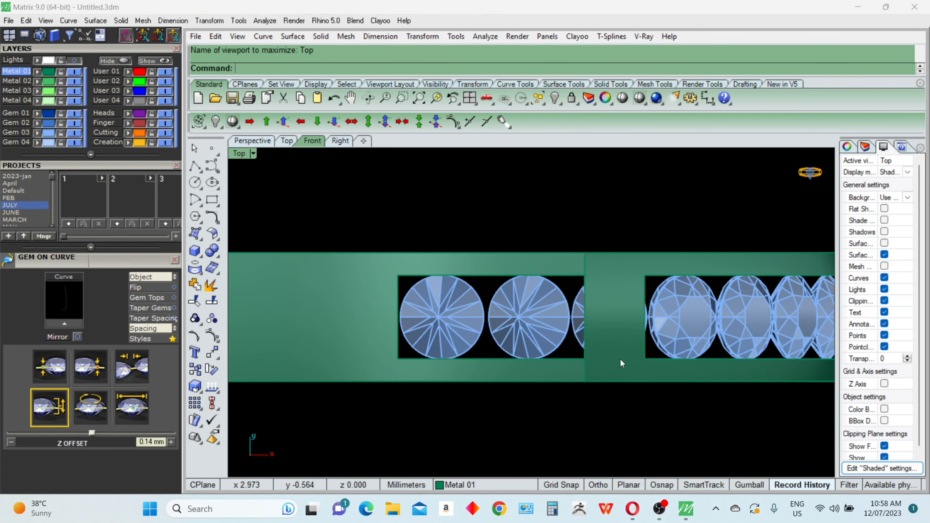
{"action": "left_click", "coordinate": [702, 335]}
{"action": "key", "text": "Escape"}
{"action": "key", "text": "ctrl+a"}
{"action": "left_click", "coordinate": [702, 335], "text": "ctrl"}
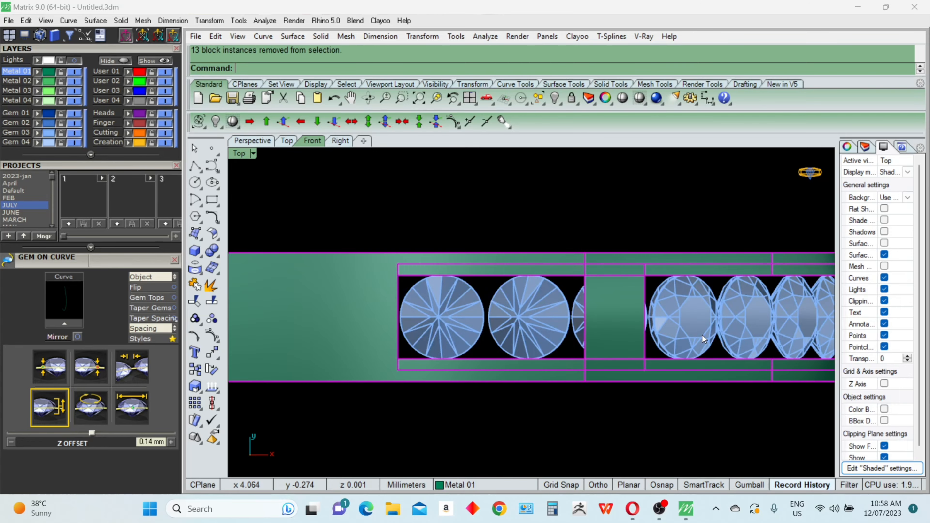
{"action": "type", "text": "sc"}
{"action": "key", "text": "Return"}
{"action": "type", "text": "0"}
{"action": "key", "text": "Return"}
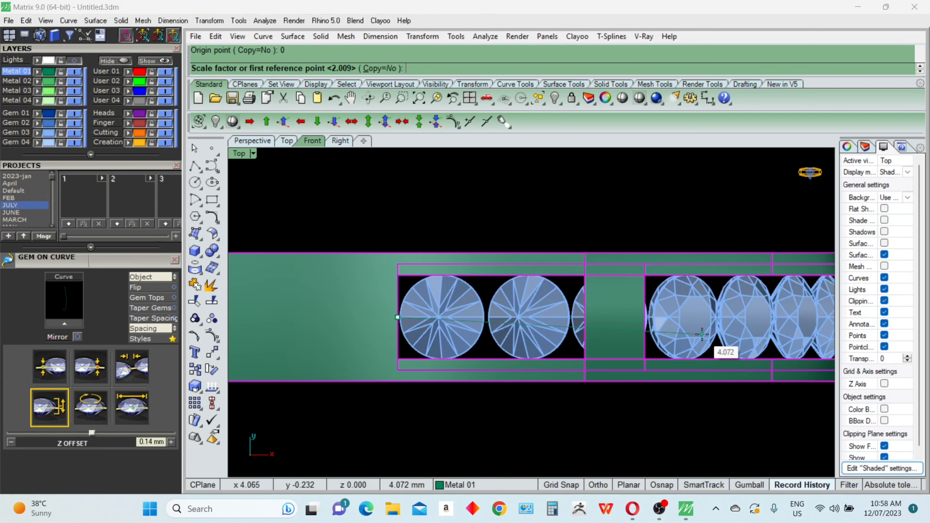
{"action": "key", "text": "F8"}
{"action": "left_click", "coordinate": [398, 438]}
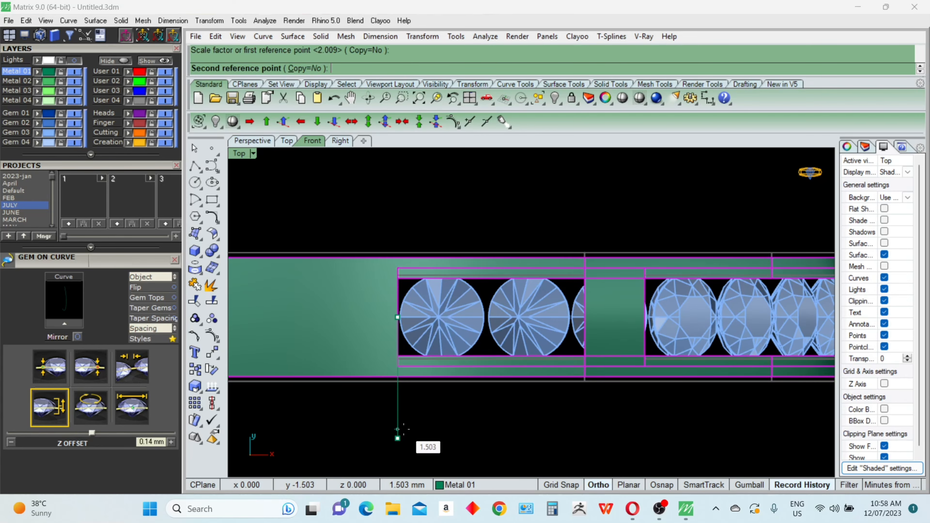
{"action": "left_click", "coordinate": [403, 425]}
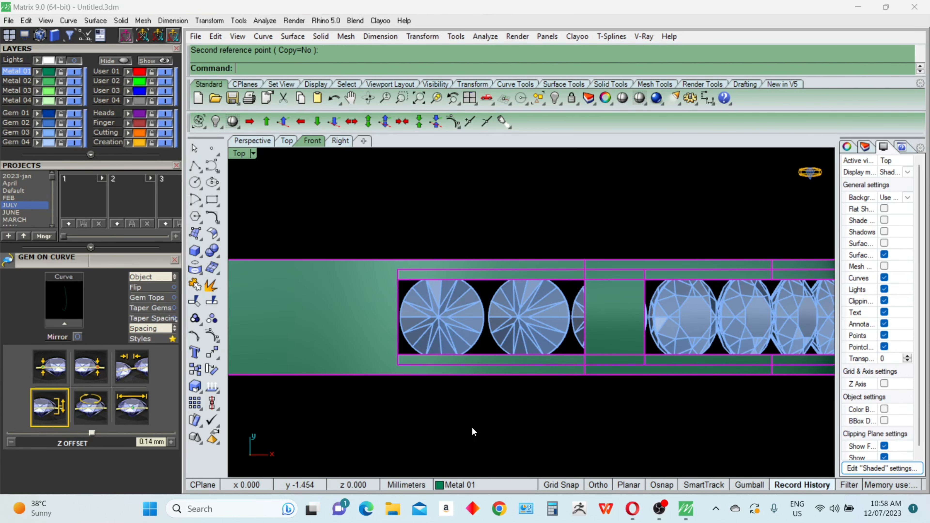
Measure the thickness of the slot's side wall in the top view with a perpendicular line across it
{"action": "left_click", "coordinate": [744, 276]}
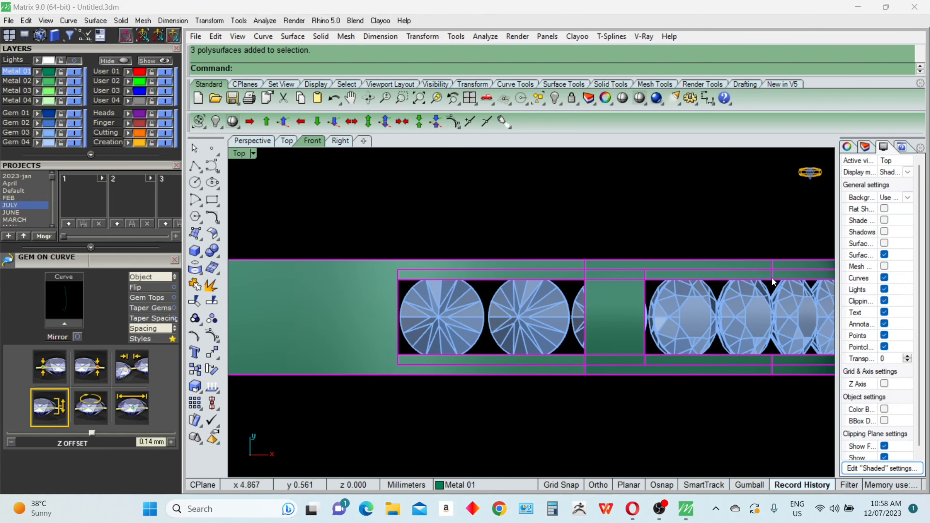
{"action": "scroll", "coordinate": [758, 301], "scroll_direction": "up", "scroll_amount": 6}
{"action": "left_click", "coordinate": [754, 313]}
{"action": "right_click_drag", "start_coordinate": [779, 312], "coordinate": [658, 331]}
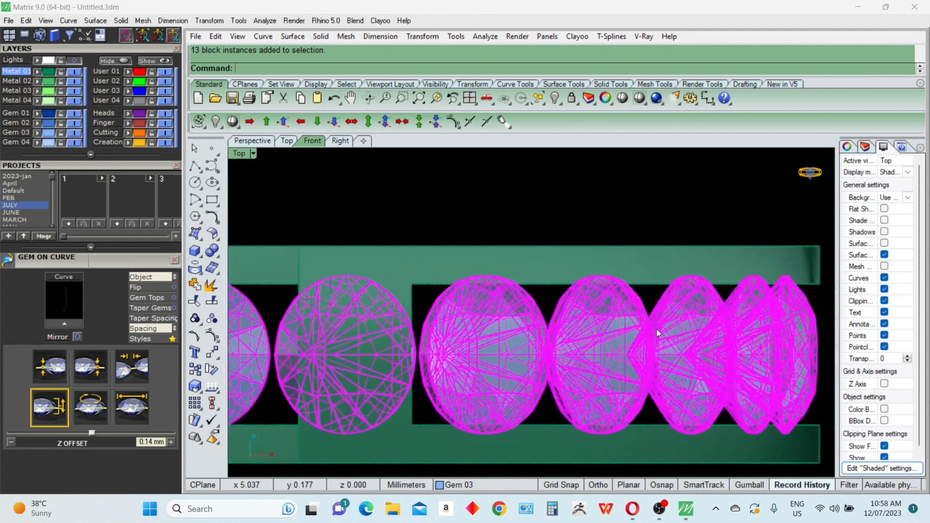
{"action": "key", "text": "Escape"}
{"action": "key", "text": "Return"}
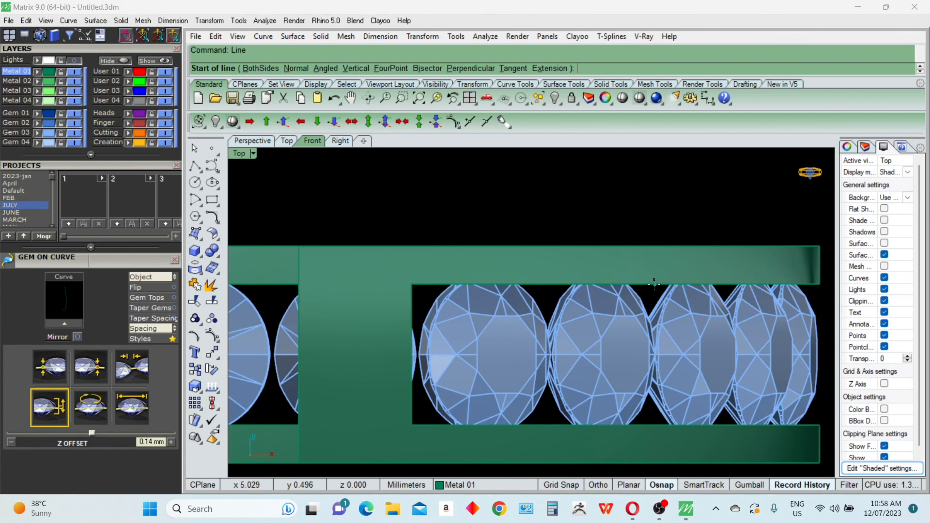
{"action": "left_click", "coordinate": [654, 284]}
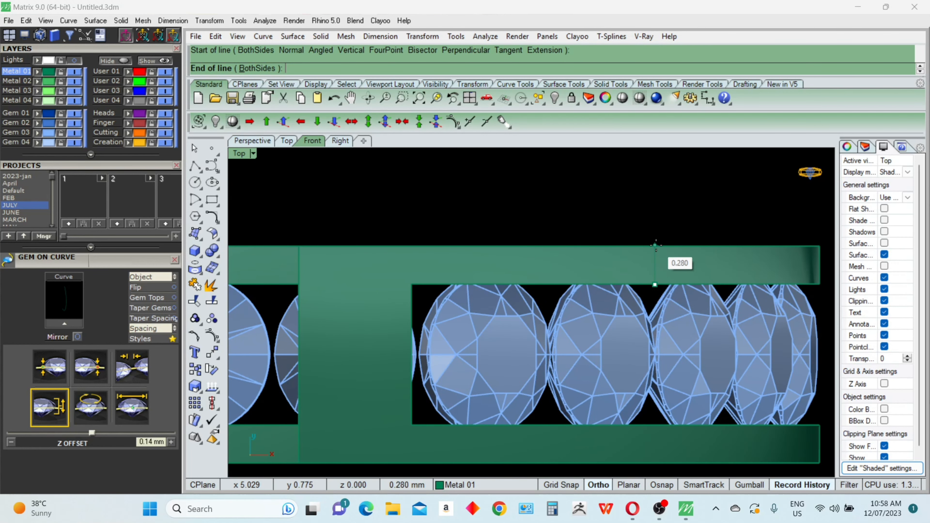
{"action": "left_click", "coordinate": [655, 247]}
{"action": "scroll", "coordinate": [649, 275], "scroll_direction": "down", "scroll_amount": 4}
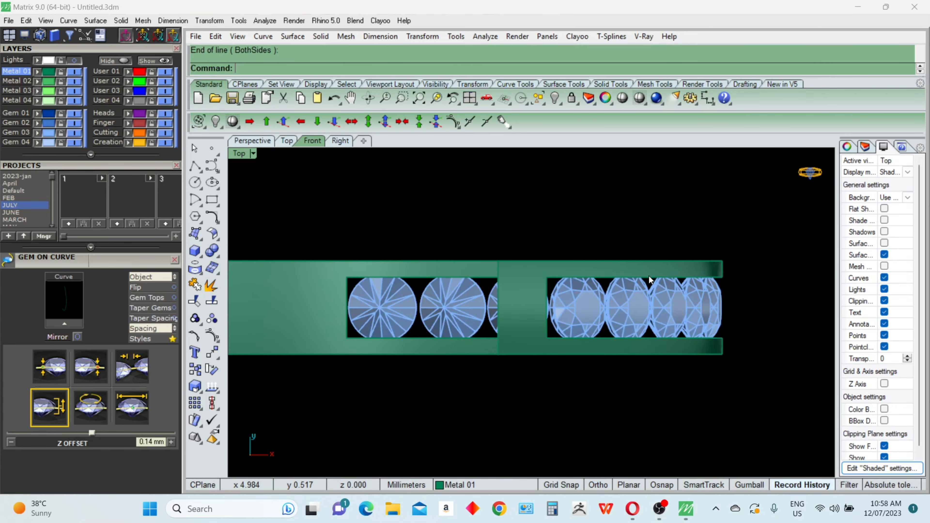
Try rotating the shorter hinged section about the pin hole's centre in the front view
{"action": "type", "text": "4View"}
{"action": "key", "text": "Return"}
{"action": "key", "text": "ctrl+a"}
{"action": "type", "text": "ZSA"}
{"action": "key", "text": "Return"}
{"action": "key", "text": "Escape"}
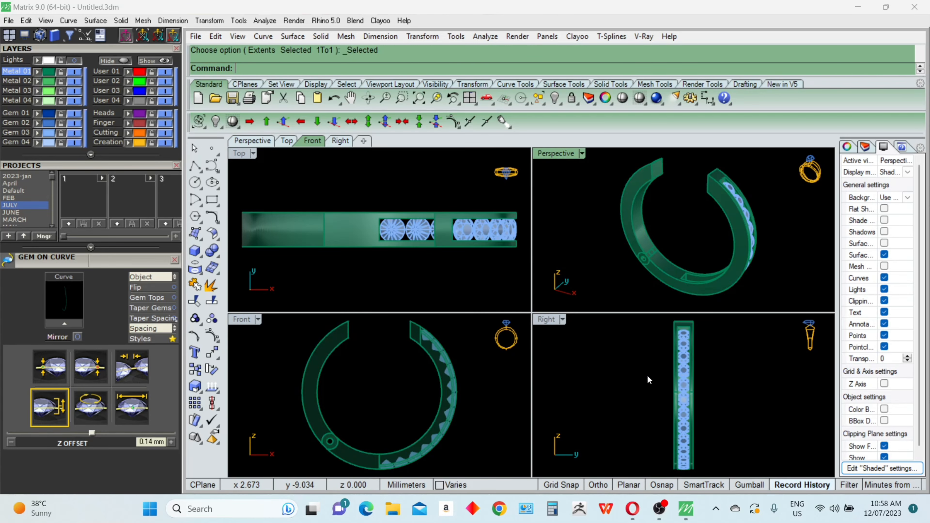
{"action": "scroll", "coordinate": [340, 442], "scroll_direction": "up", "scroll_amount": 2}
{"action": "left_click", "coordinate": [305, 402]}
{"action": "scroll", "coordinate": [326, 416], "scroll_direction": "up", "scroll_amount": 2}
{"action": "type", "text": "r"}
{"action": "key", "text": "Return"}
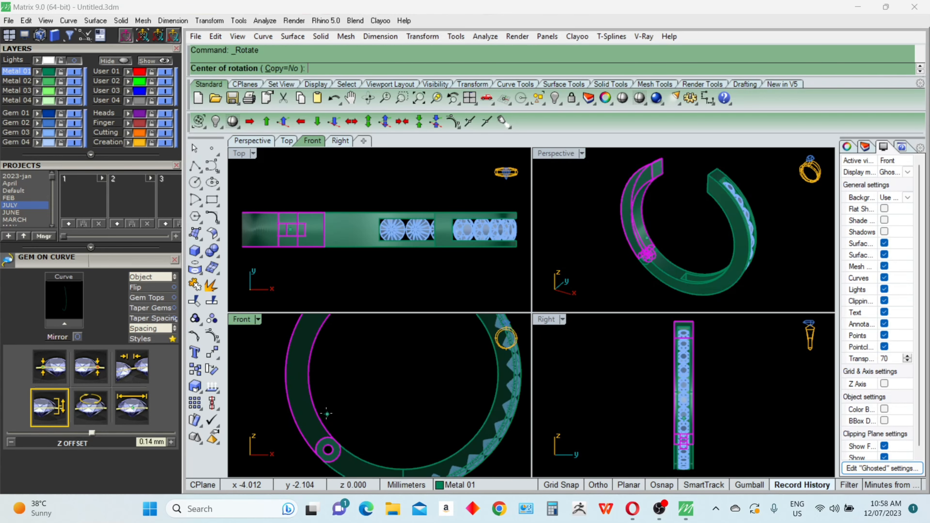
{"action": "left_click_drag", "start_coordinate": [90, 49], "coordinate": [69, 196]}
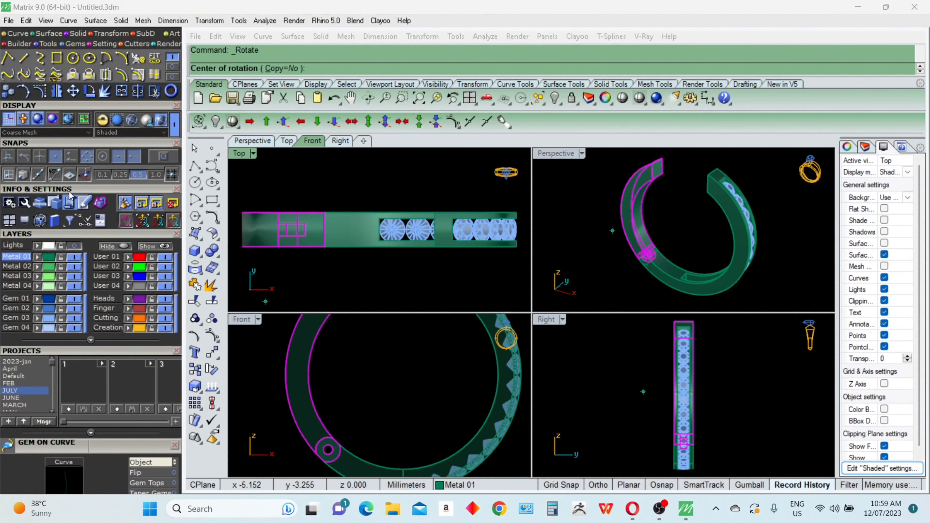
{"action": "scroll", "coordinate": [331, 421], "scroll_direction": "up", "scroll_amount": 6}
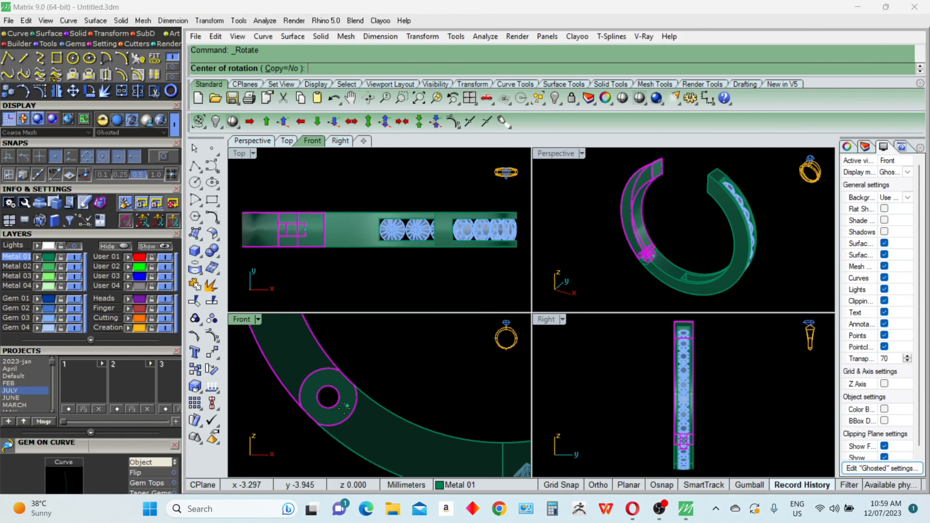
{"action": "left_click", "coordinate": [319, 385]}
{"action": "scroll", "coordinate": [332, 401], "scroll_direction": "down", "scroll_amount": 3}
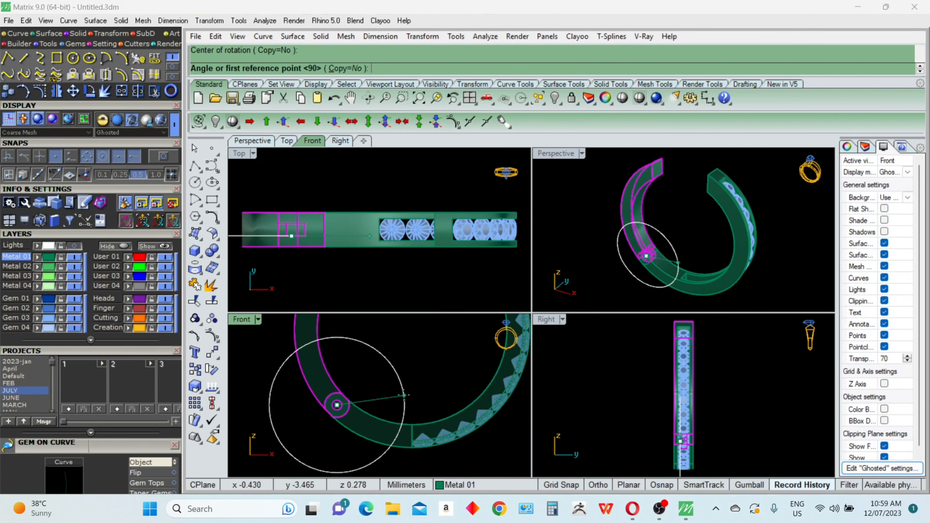
{"action": "left_click", "coordinate": [404, 395]}
{"action": "left_click", "coordinate": [402, 362]}
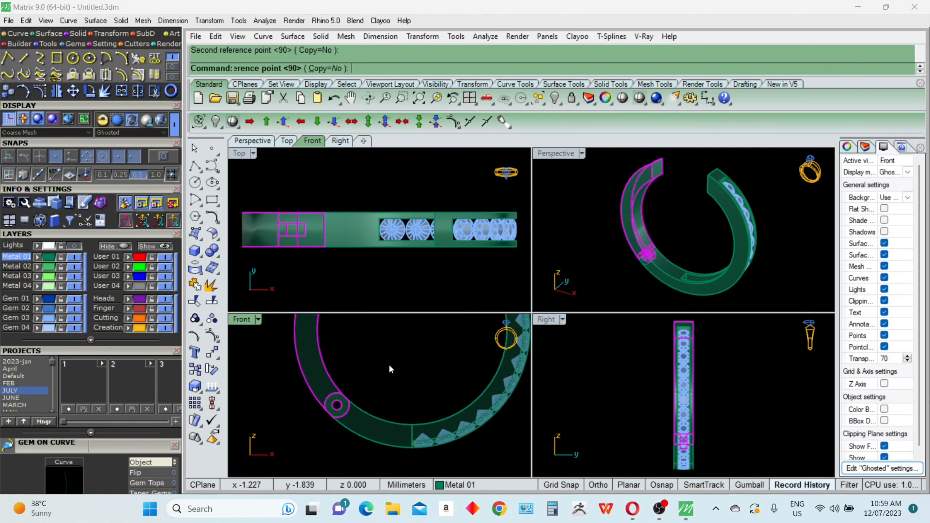
{"action": "double_click", "coordinate": [544, 155]}
{"action": "mouse_move", "coordinate": [547, 164]}
{"action": "right_mouse_down"}
{"action": "mouse_move", "coordinate": [637, 333]}
{"action": "mouse_move", "coordinate": [743, 284]}
{"action": "mouse_move", "coordinate": [714, 361]}
{"action": "mouse_move", "coordinate": [637, 407]}
{"action": "right_mouse_up"}
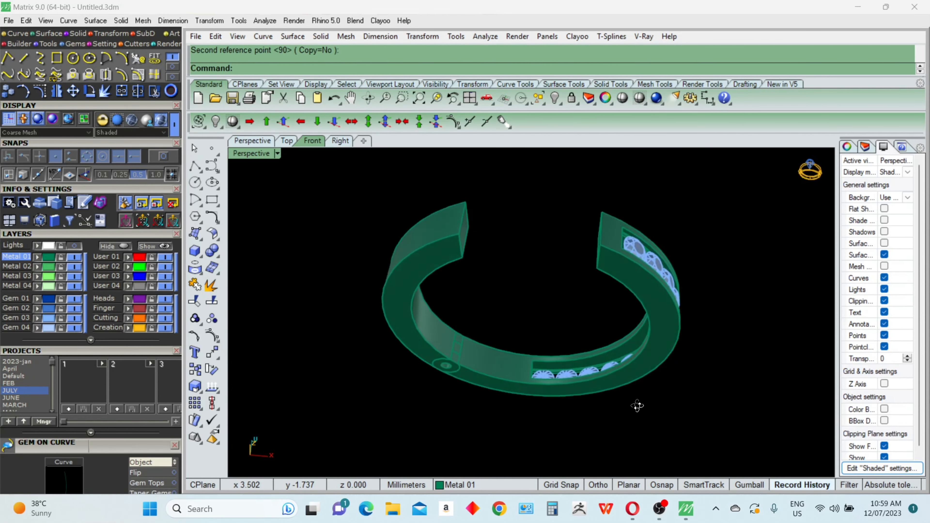
{"action": "scroll", "coordinate": [622, 356], "scroll_direction": "up", "scroll_amount": 5}
{"action": "type", "text": "L"}
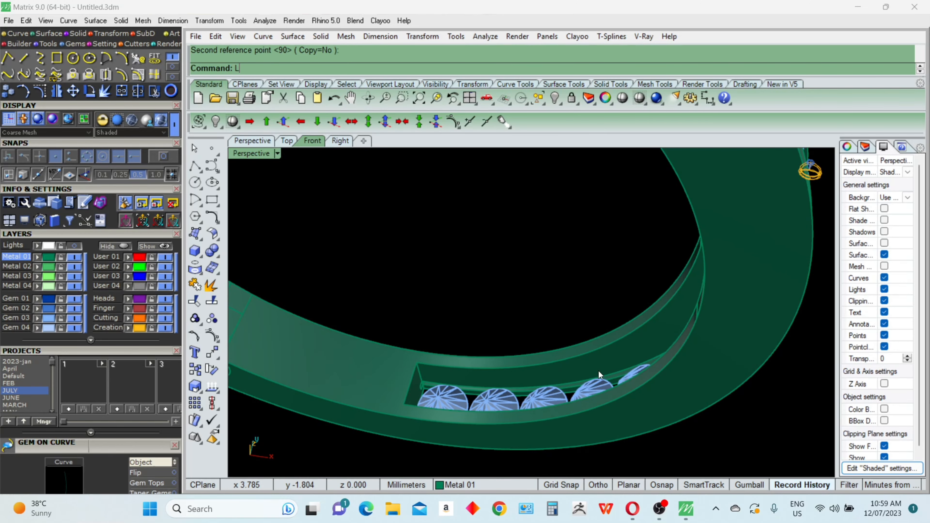
{"action": "type", "text": "oft"}
{"action": "key", "text": "Return"}
{"action": "left_click", "coordinate": [605, 349]}
{"action": "left_click", "coordinate": [630, 389]}
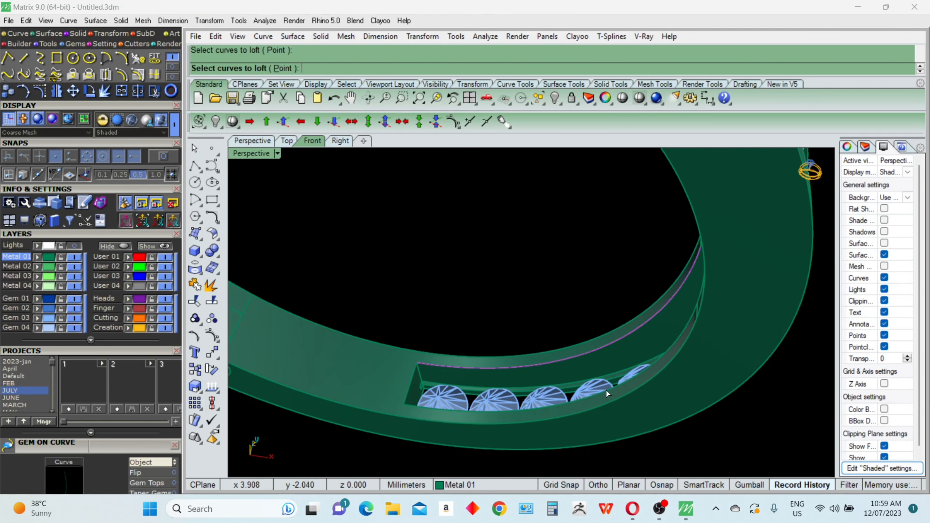
{"action": "left_click", "coordinate": [606, 391]}
{"action": "key", "text": "Escape"}
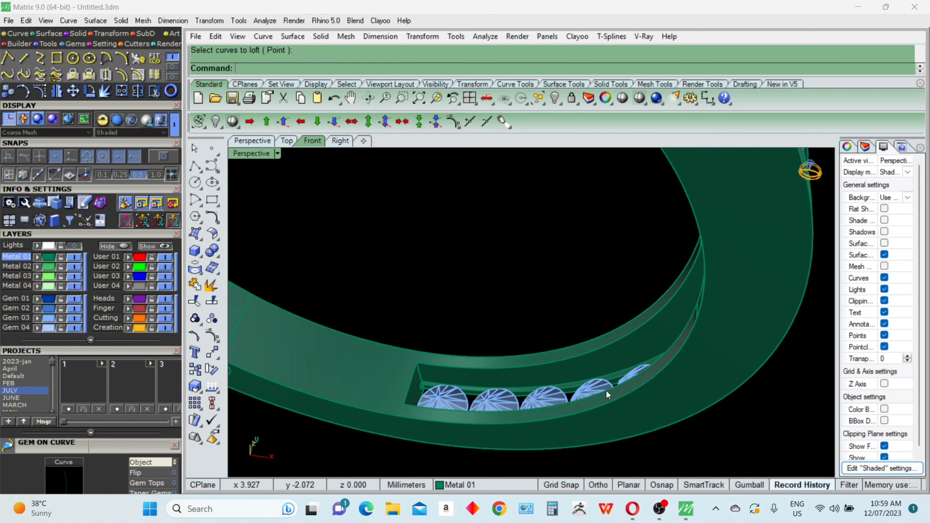
Duplicate the long inner edges on both sides of the gem slot and join the segments on each side
{"action": "key", "text": "F4"}
{"action": "left_click", "coordinate": [606, 391]}
{"action": "right_click_drag", "start_coordinate": [605, 391], "coordinate": [683, 300]}
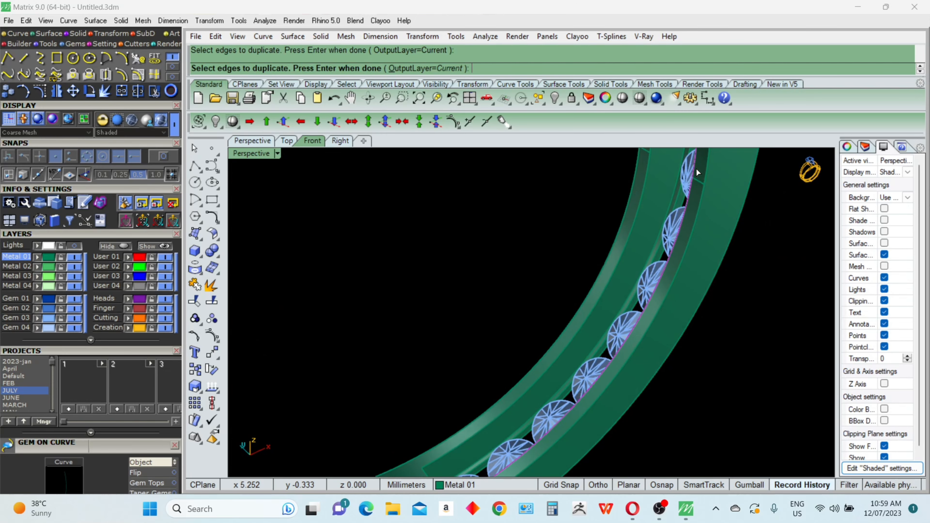
{"action": "right_click_drag", "start_coordinate": [650, 170], "coordinate": [632, 277]}
{"action": "right_click", "coordinate": [636, 200]}
{"action": "type", "text": "j"}
{"action": "key", "text": "Return"}
Rebuild the two joined slot-edge curves with a point count of 20, degree 3
{"action": "scroll", "coordinate": [633, 277], "scroll_direction": "down", "scroll_amount": 6}
{"action": "right_click_drag", "start_coordinate": [679, 322], "coordinate": [645, 322]}
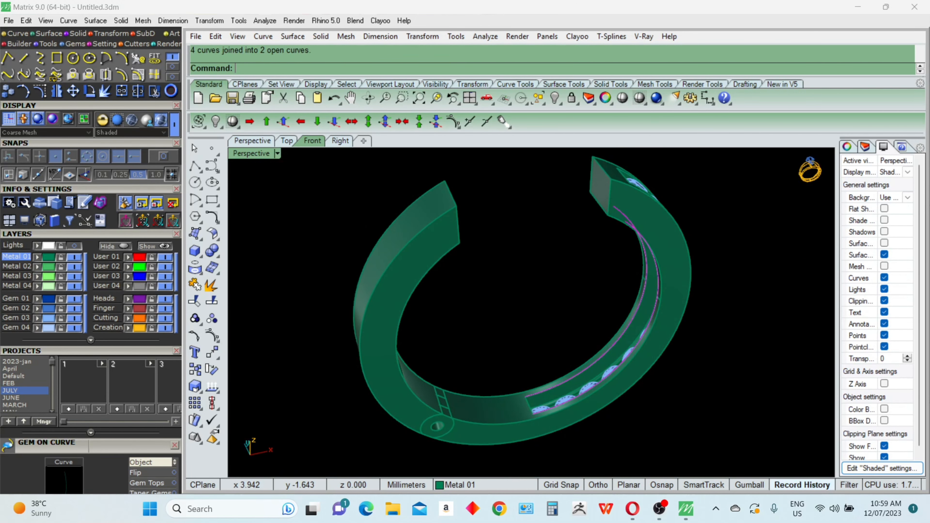
{"action": "type", "text": "reb"}
{"action": "key", "text": "Return"}
{"action": "key", "text": "Return"}
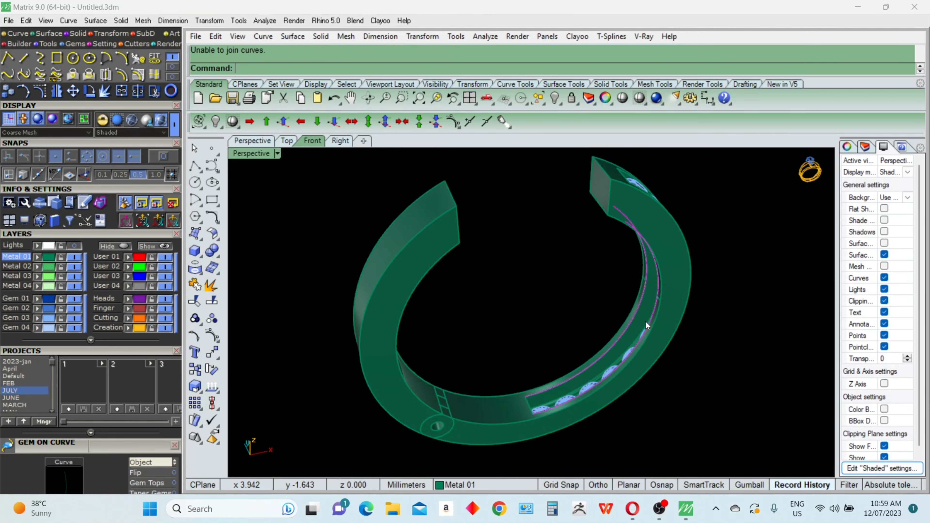
{"action": "type", "text": "reb"}
{"action": "key", "text": "Return"}
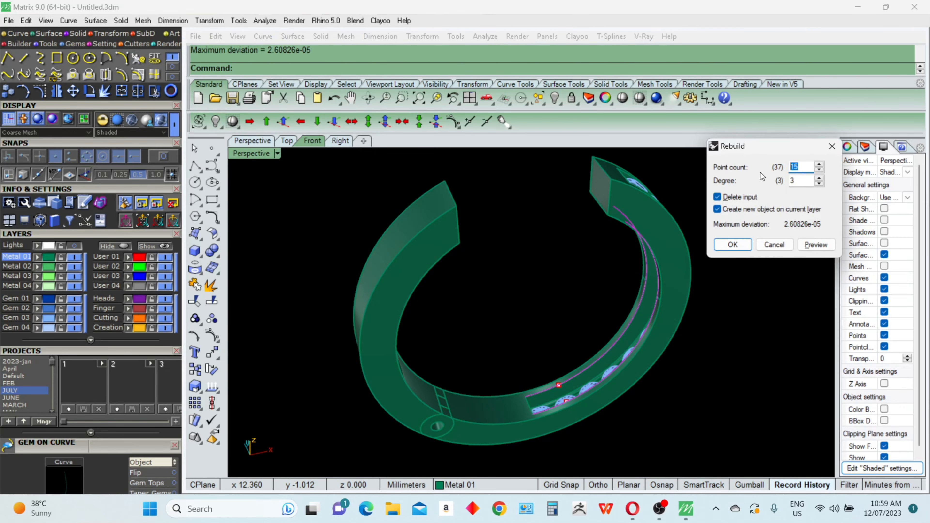
{"action": "type", "text": "20"}
{"action": "key", "text": "Return"}
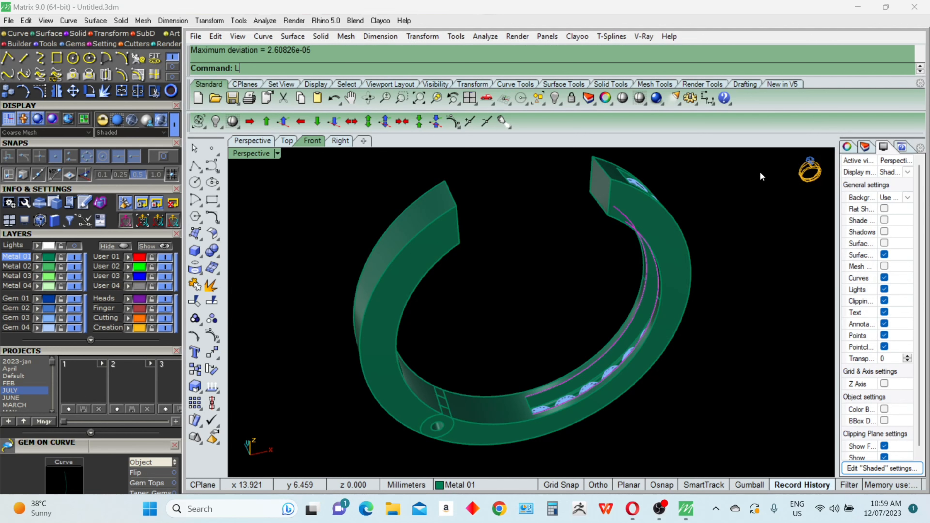
Loft a surface between the two rebuilt slot-edge curves and delete the curves
{"action": "key", "text": "Return"}
{"action": "key", "text": "Return"}
{"action": "key", "text": "Delete"}
Turn on the gumball and use it to adjust the lofted surface in the slot slightly
{"action": "scroll", "coordinate": [619, 357], "scroll_direction": "up", "scroll_amount": 5}
{"action": "left_click", "coordinate": [618, 356]}
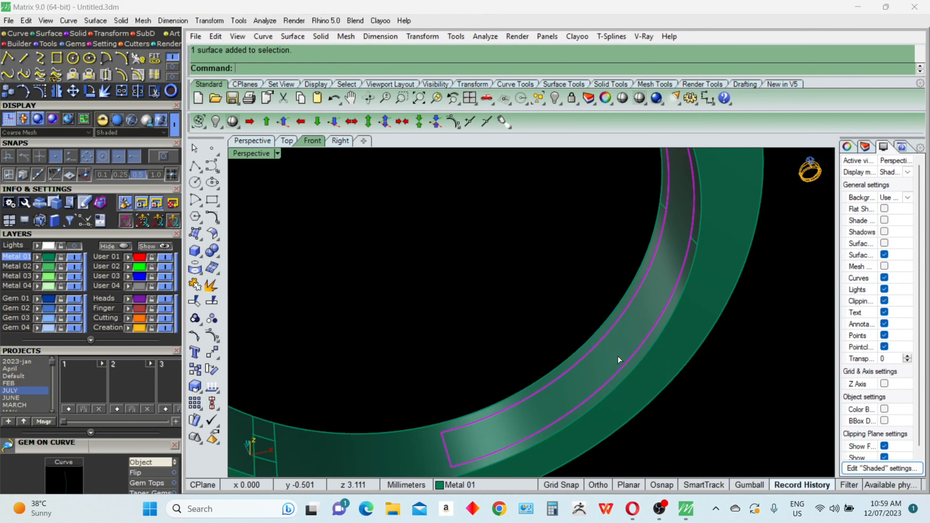
{"action": "scroll", "coordinate": [618, 358], "scroll_direction": "down", "scroll_amount": 5}
{"action": "left_click", "coordinate": [173, 221]}
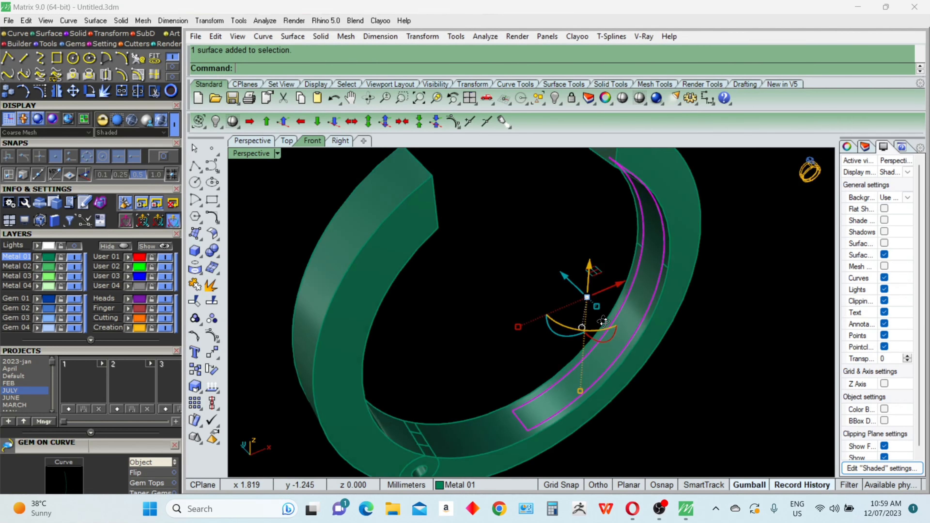
{"action": "scroll", "coordinate": [614, 308], "scroll_direction": "up", "scroll_amount": 5}
{"action": "left_click_drag", "start_coordinate": [594, 292], "coordinate": [596, 296]}
{"action": "key", "text": "Escape"}
{"action": "scroll", "coordinate": [623, 317], "scroll_direction": "down", "scroll_amount": 5}
{"action": "right_click_drag", "start_coordinate": [754, 317], "coordinate": [688, 317]}
{"action": "left_click", "coordinate": [154, 78]}
{"action": "right_click_drag", "start_coordinate": [579, 276], "coordinate": [625, 323]}
{"action": "scroll", "coordinate": [626, 324], "scroll_direction": "up", "scroll_amount": 7}
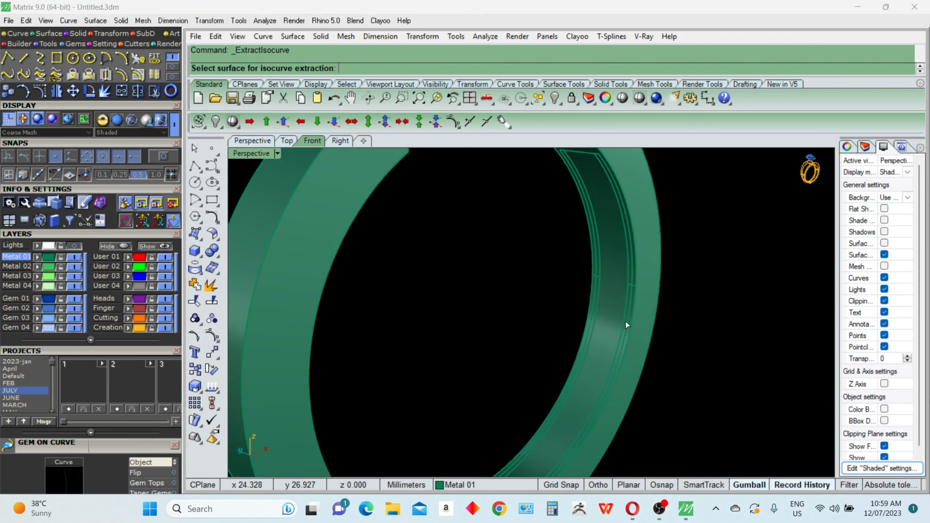
{"action": "left_click", "coordinate": [612, 272]}
{"action": "scroll", "coordinate": [612, 270], "scroll_direction": "down", "scroll_amount": 5}
{"action": "scroll", "coordinate": [612, 270], "scroll_direction": "down", "scroll_amount": 2}
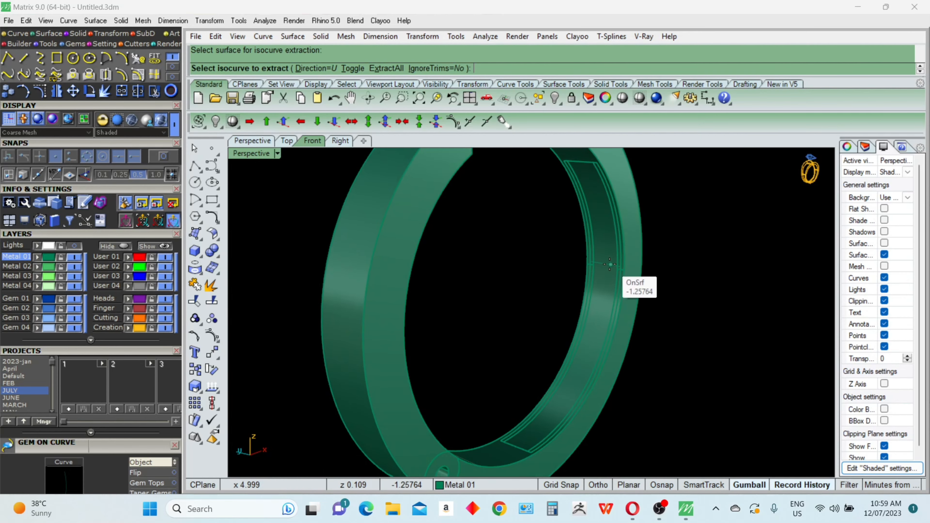
{"action": "scroll", "coordinate": [609, 263], "scroll_direction": "up", "scroll_amount": 4}
{"action": "scroll", "coordinate": [608, 263], "scroll_direction": "down", "scroll_amount": 5}
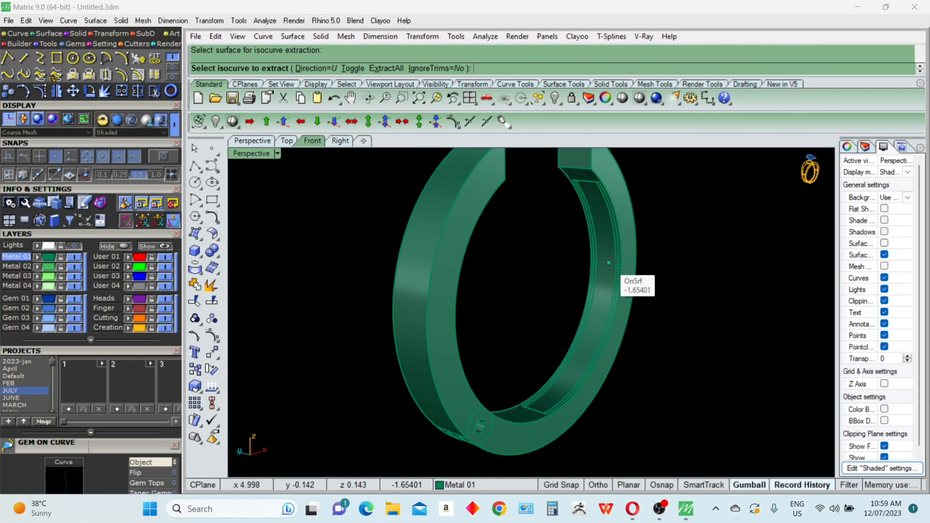
{"action": "key", "text": "Escape"}
Duplicate the short end edge of the lofted surface near the hoop's opening
{"action": "key", "text": "ctrl+d"}
{"action": "scroll", "coordinate": [588, 187], "scroll_direction": "up", "scroll_amount": 2}
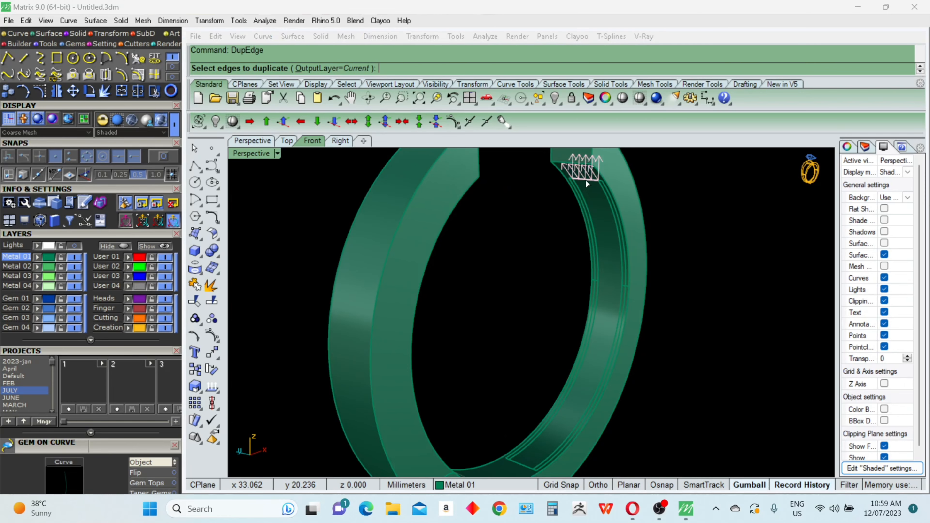
{"action": "left_click", "coordinate": [585, 180]}
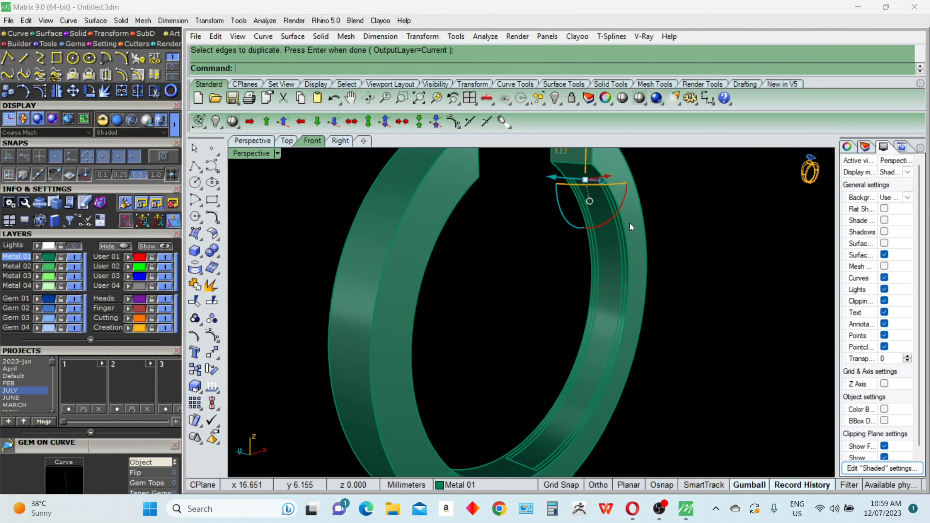
Try to array the duplicated short end curve along the slot edge with 4 items and freeform orientation
{"action": "scroll", "coordinate": [626, 233], "scroll_direction": "up", "scroll_amount": 4}
{"action": "type", "text": "sl"}
{"action": "key", "text": "Return"}
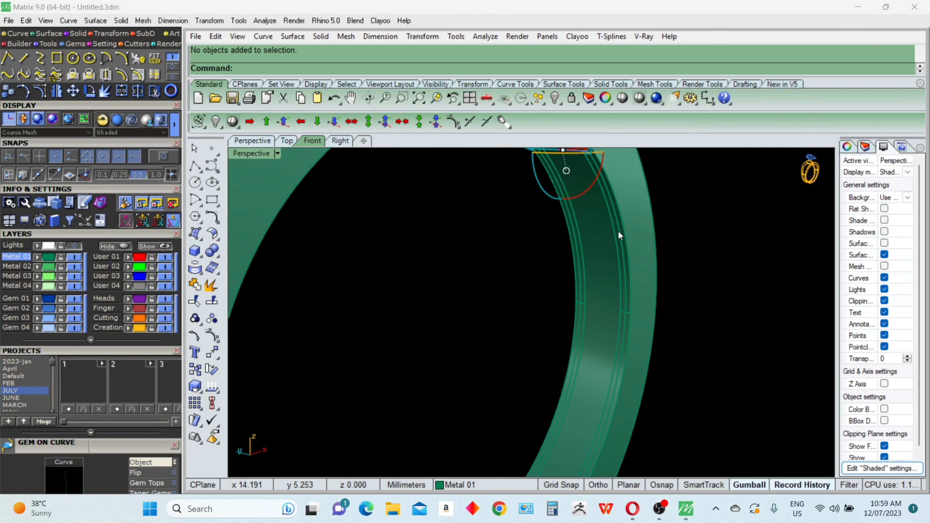
{"action": "key", "text": "ctrl+a"}
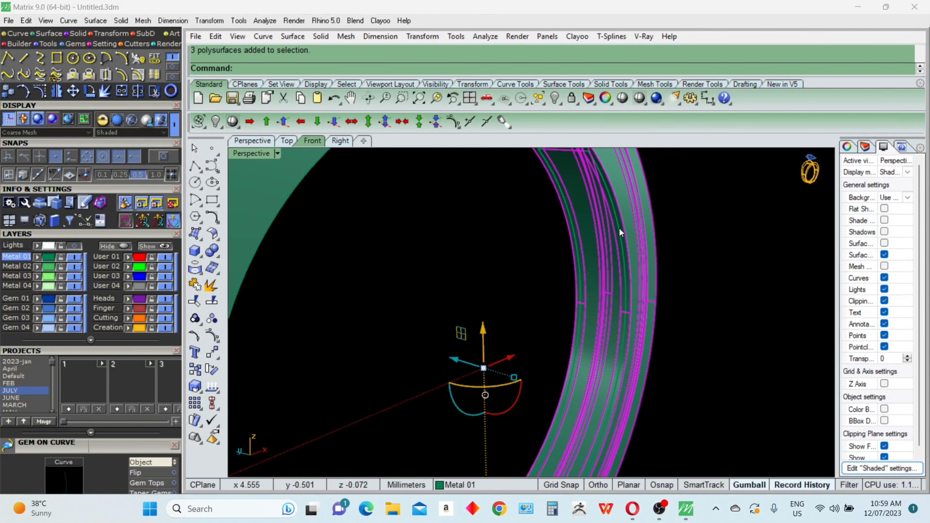
{"action": "key", "text": "Escape"}
{"action": "scroll", "coordinate": [608, 231], "scroll_direction": "down", "scroll_amount": 4}
{"action": "type", "text": "sc"}
{"action": "key", "text": "Return"}
{"action": "scroll", "coordinate": [609, 232], "scroll_direction": "up", "scroll_amount": 1}
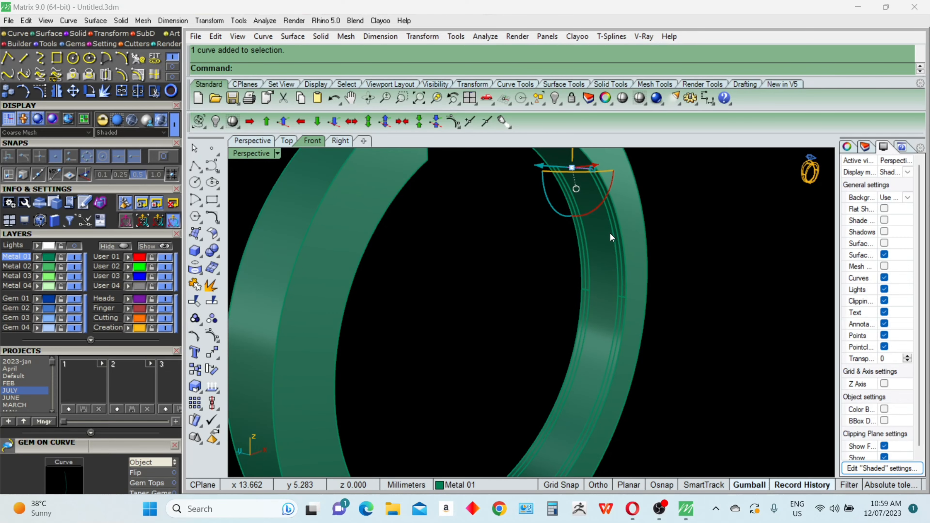
{"action": "type", "text": "arraycrv"}
{"action": "key", "text": "Return"}
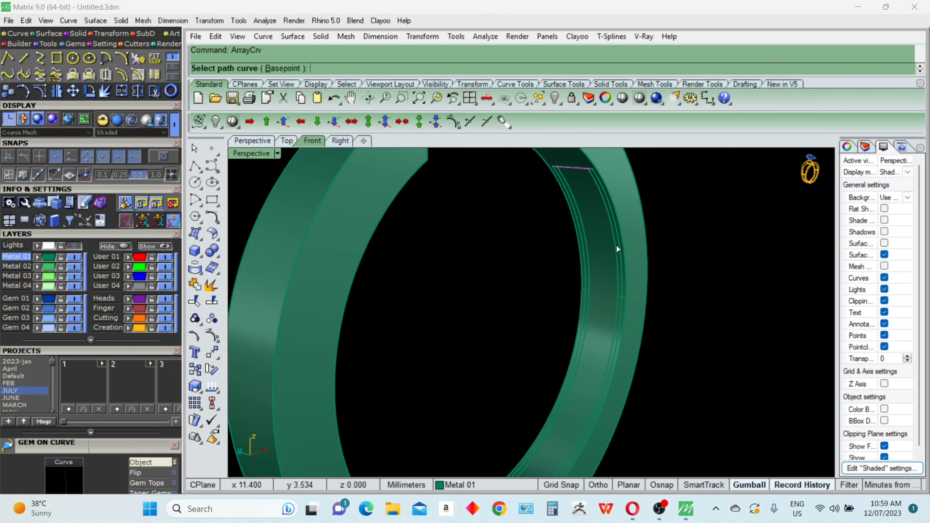
{"action": "left_click", "coordinate": [621, 257]}
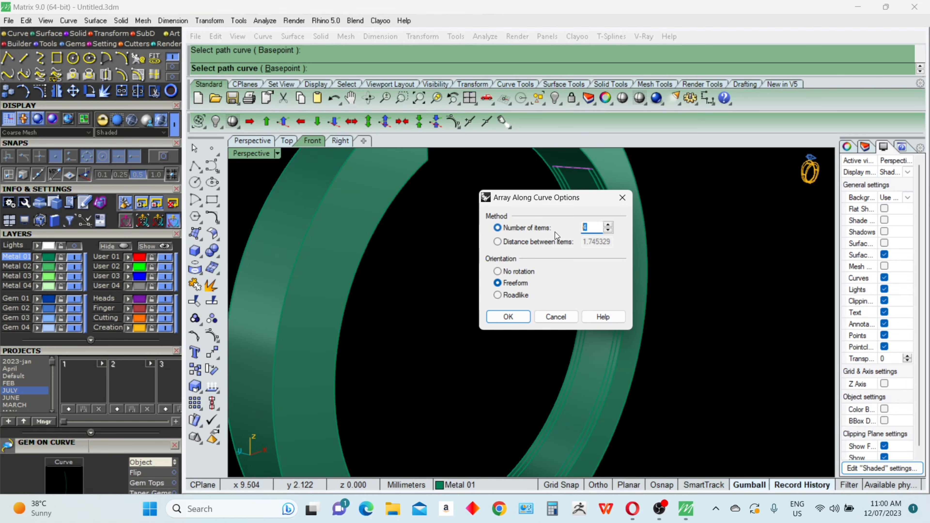
{"action": "left_click", "coordinate": [507, 322]}
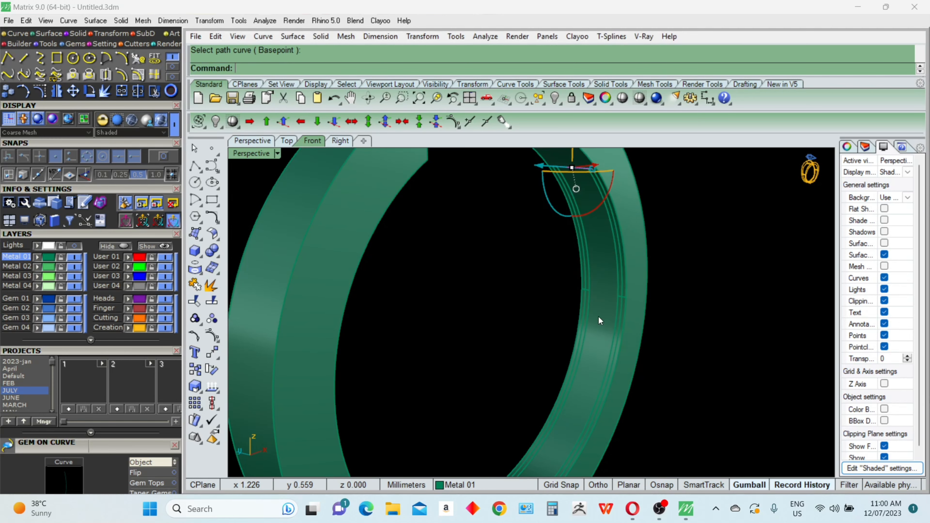
{"action": "scroll", "coordinate": [619, 282], "scroll_direction": "down", "scroll_amount": 8}
{"action": "right_click_drag", "start_coordinate": [631, 279], "coordinate": [645, 335]}
{"action": "scroll", "coordinate": [605, 341], "scroll_direction": "up", "scroll_amount": 5}
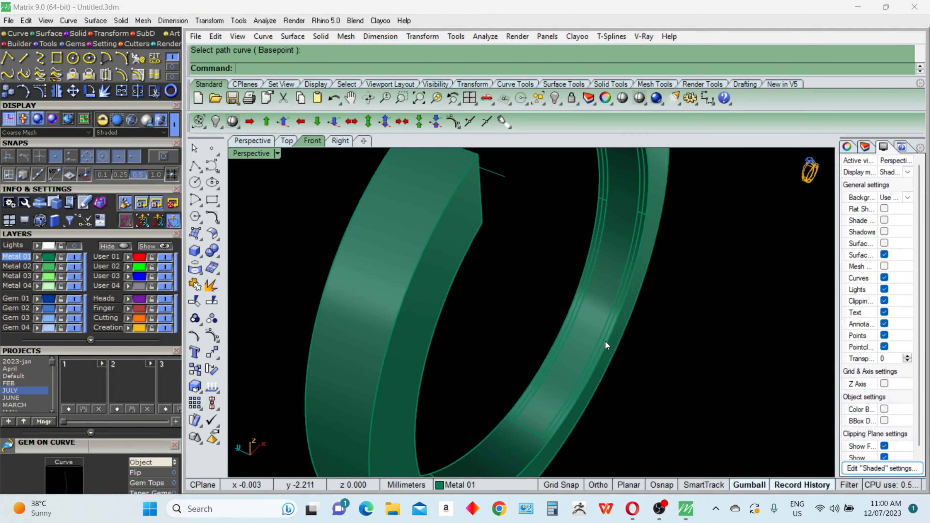
Lock the slotted half of the hoop and duplicate one long side edge of the lofted surface
{"action": "left_click", "coordinate": [607, 339]}
{"action": "key", "text": "ctrl+l"}
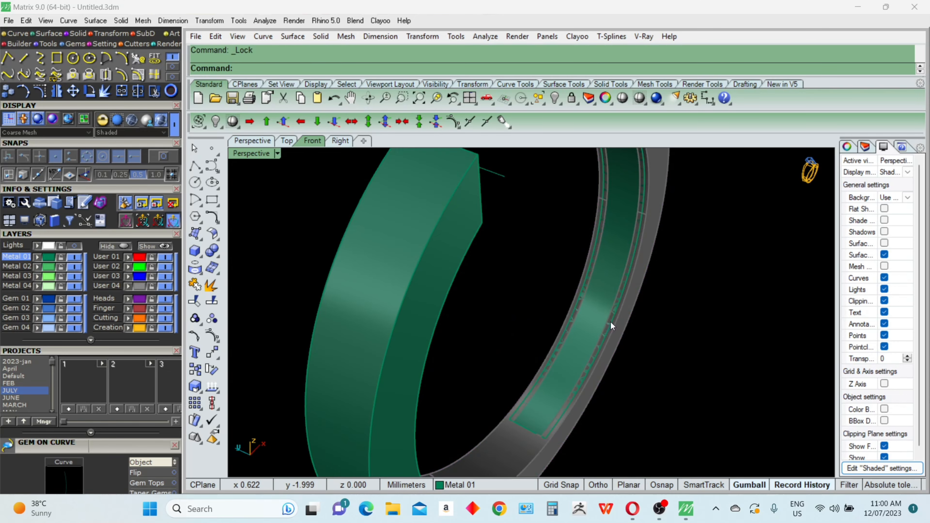
{"action": "left_click", "coordinate": [610, 322]}
{"action": "key", "text": "Escape"}
{"action": "type", "text": "de"}
{"action": "key", "text": "Return"}
{"action": "left_click", "coordinate": [611, 322]}
{"action": "key", "text": "Return"}
{"action": "scroll", "coordinate": [619, 329], "scroll_direction": "down", "scroll_amount": 5}
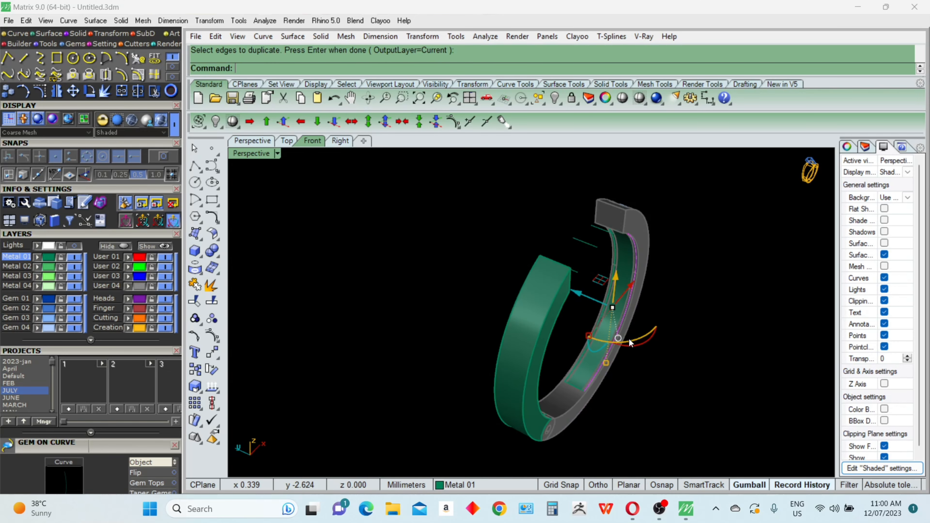
Array the short end curve along the duplicated long edge of the lofted surface with 4 items
{"action": "right_click_drag", "start_coordinate": [628, 338], "coordinate": [605, 210]}
{"action": "left_click", "coordinate": [607, 215]}
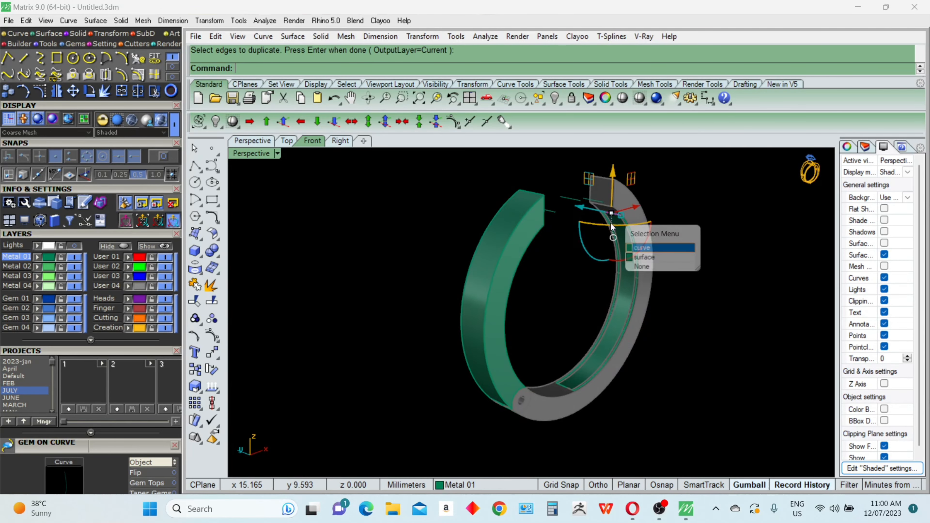
{"action": "scroll", "coordinate": [611, 225], "scroll_direction": "up", "scroll_amount": 6}
{"action": "type", "text": "s"}
{"action": "key", "text": "Return"}
{"action": "key", "text": "Escape"}
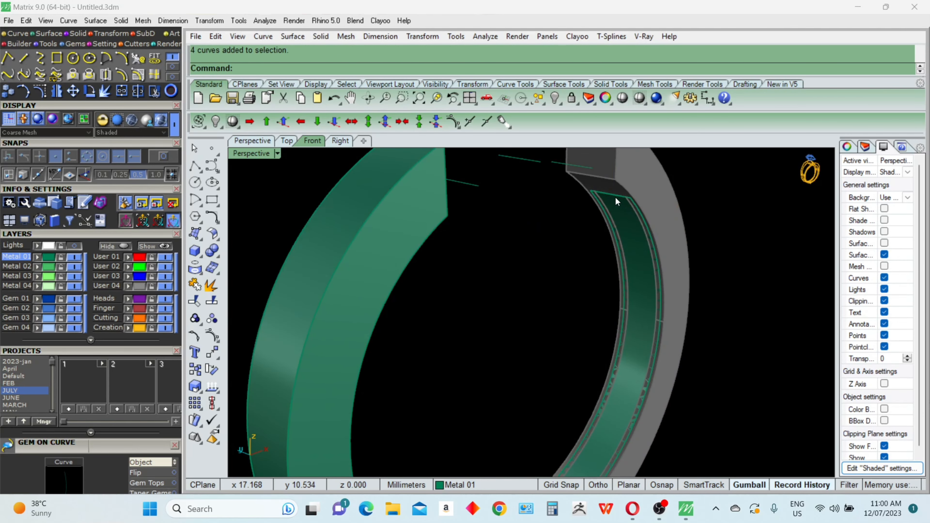
{"action": "left_click", "coordinate": [615, 196]}
{"action": "key", "text": "Return"}
{"action": "type", "text": "ArrayCrv"}
{"action": "key", "text": "Return"}
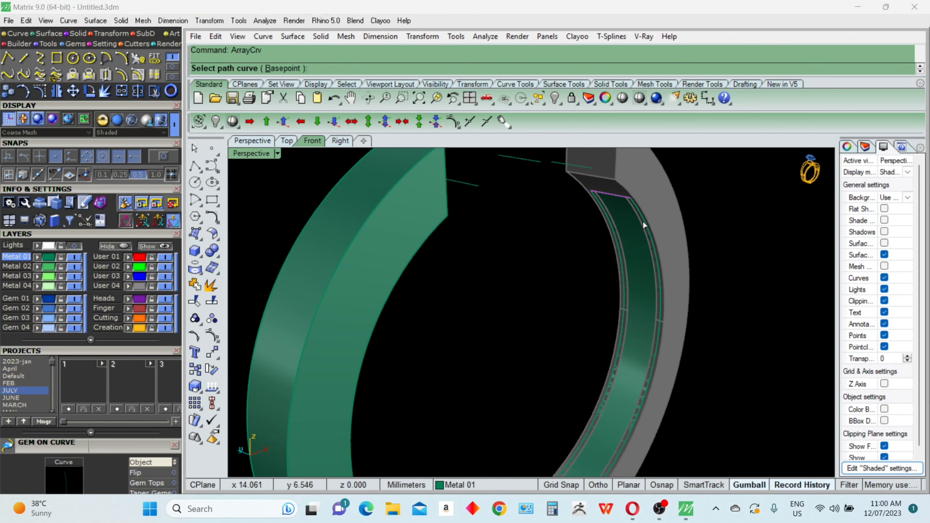
{"action": "left_click", "coordinate": [644, 219]}
{"action": "key", "text": "Return"}
{"action": "key", "text": "Return"}
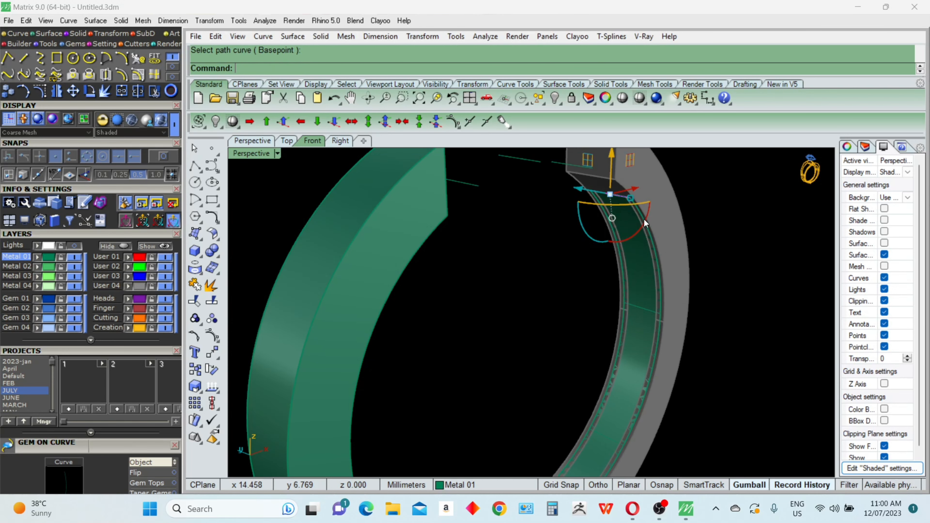
{"action": "key", "text": "Escape"}
Offset the upper of the two intermediate arrayed curves 0.3 mm to both sides on the lofted surface
{"action": "left_click_drag", "start_coordinate": [612, 290], "coordinate": [705, 344]}
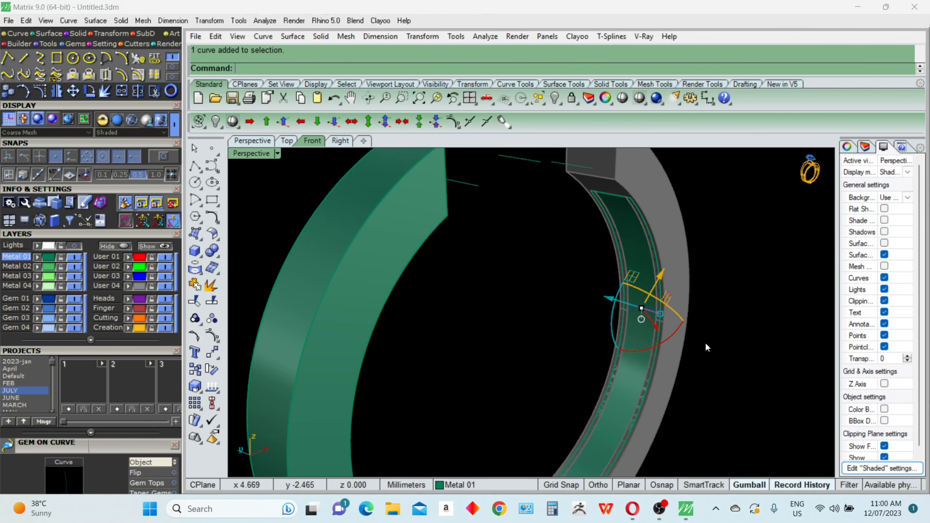
{"action": "left_click", "coordinate": [139, 95]}
{"action": "left_click", "coordinate": [671, 323]}
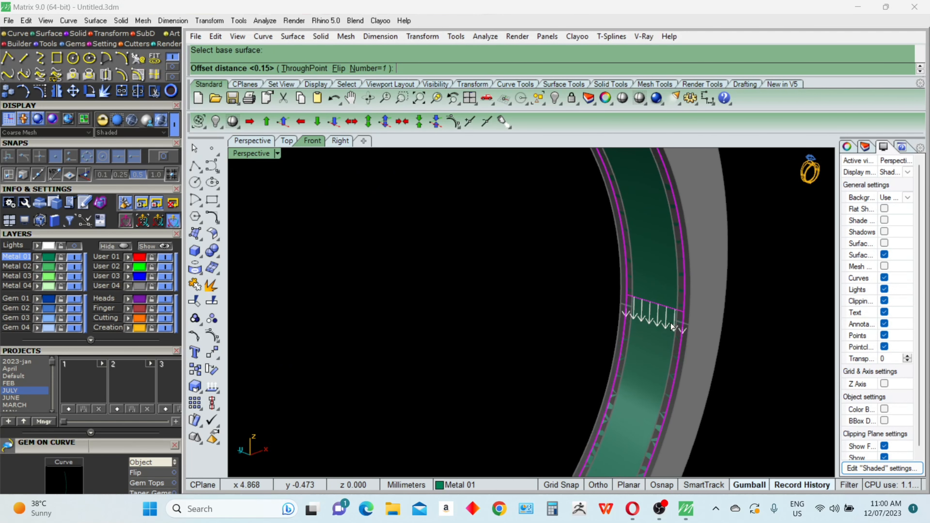
{"action": "type", "text": ".3"}
{"action": "key", "text": "Return"}
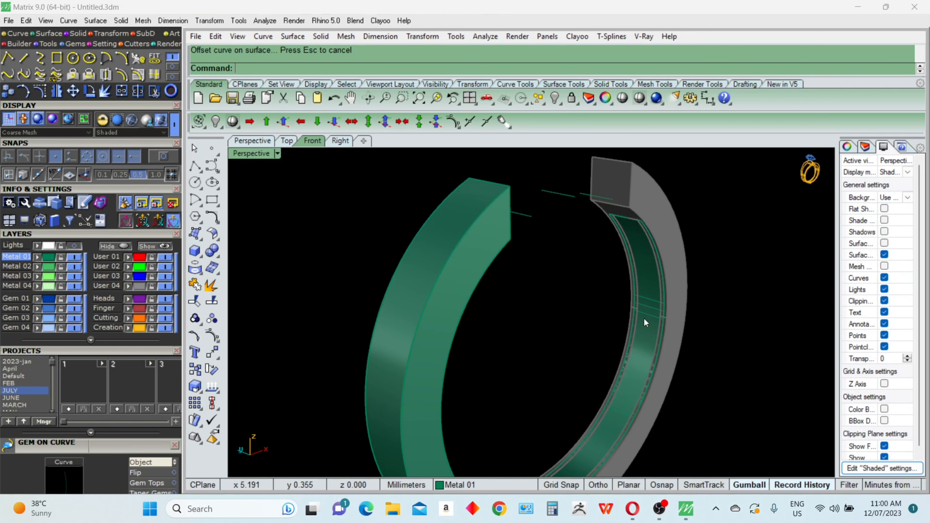
Offset the lower intermediate arrayed curve 0.3 mm to both sides on the lofted surface
{"action": "left_click", "coordinate": [619, 412]}
{"action": "scroll", "coordinate": [620, 433], "scroll_direction": "up", "scroll_amount": 6}
{"action": "left_click", "coordinate": [602, 427]}
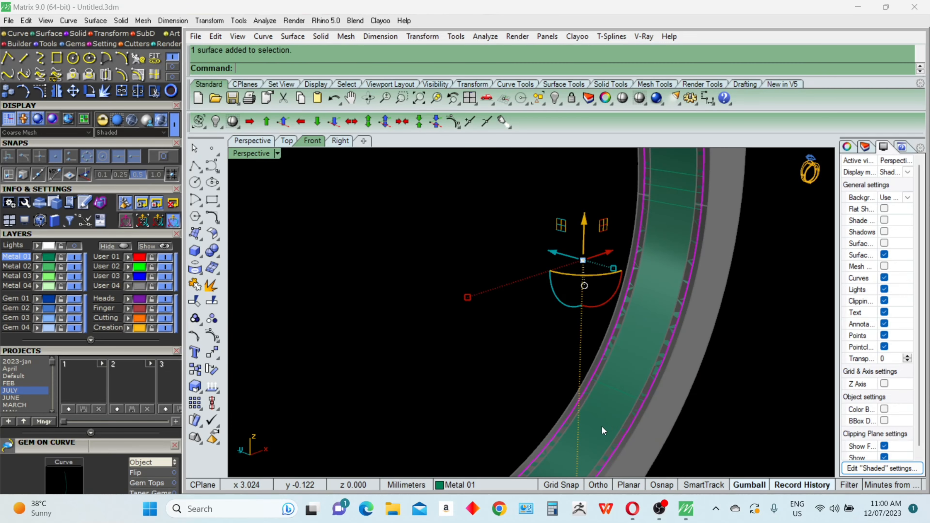
{"action": "left_click", "coordinate": [558, 366]}
{"action": "left_click_drag", "start_coordinate": [555, 365], "coordinate": [671, 418]}
{"action": "key", "text": "Return"}
{"action": "left_click", "coordinate": [595, 421]}
{"action": "key", "text": "Return"}
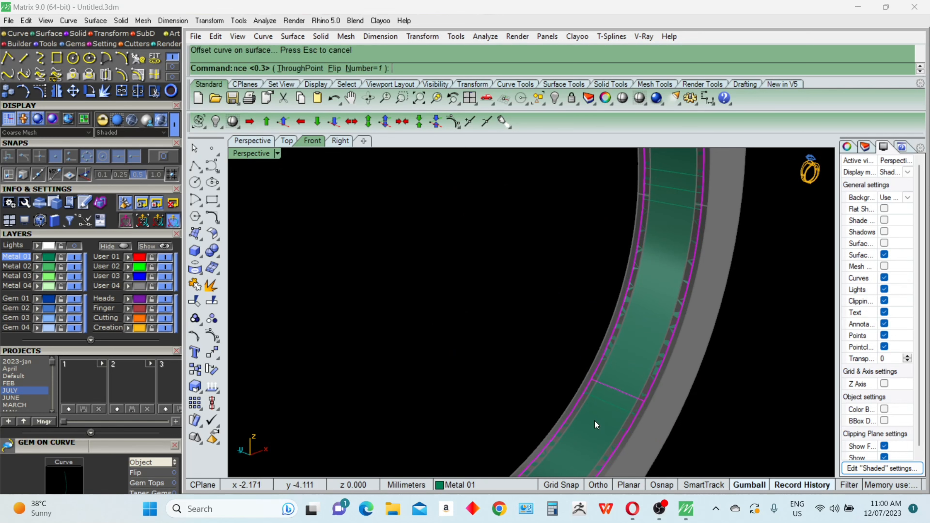
{"action": "key", "text": "Return"}
{"action": "left_click", "coordinate": [595, 423]}
{"action": "key", "text": "Return"}
Split the lofted surface with the offset curves and delete the long pieces, keeping only the two small crossbar patches
{"action": "left_click", "coordinate": [604, 425]}
{"action": "key", "text": "ctrl+shift+s"}
{"action": "left_click", "coordinate": [614, 404]}
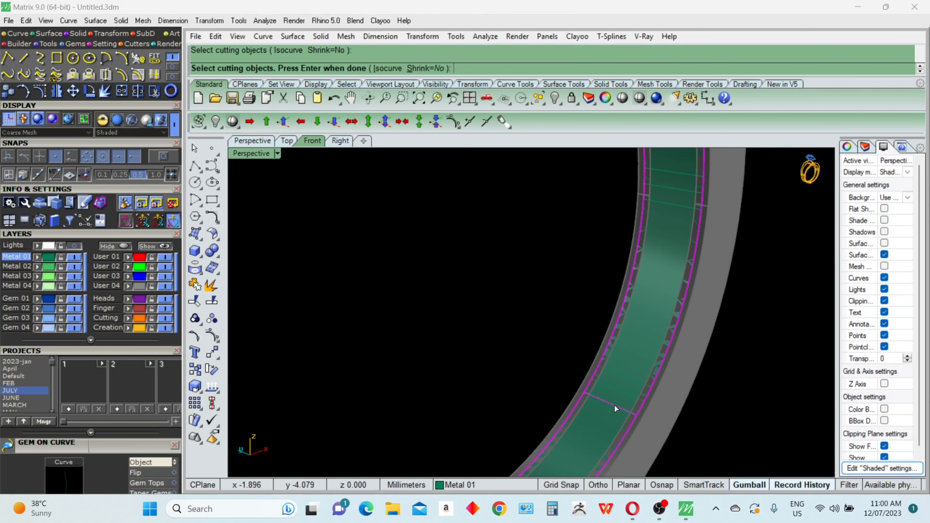
{"action": "left_click", "coordinate": [620, 375]}
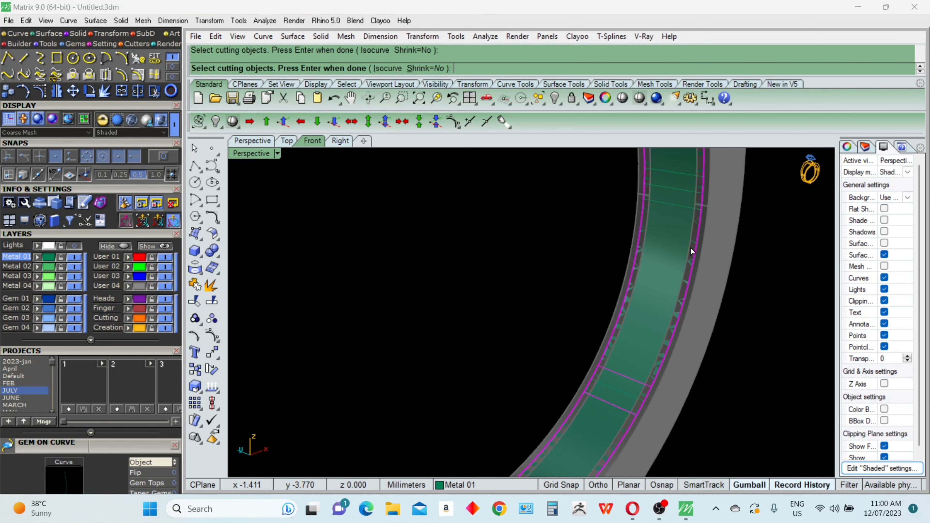
{"action": "left_click", "coordinate": [681, 175]}
{"action": "key", "text": "Return"}
{"action": "left_click", "coordinate": [681, 161]}
{"action": "key", "text": "Delete"}
{"action": "left_click", "coordinate": [653, 244]}
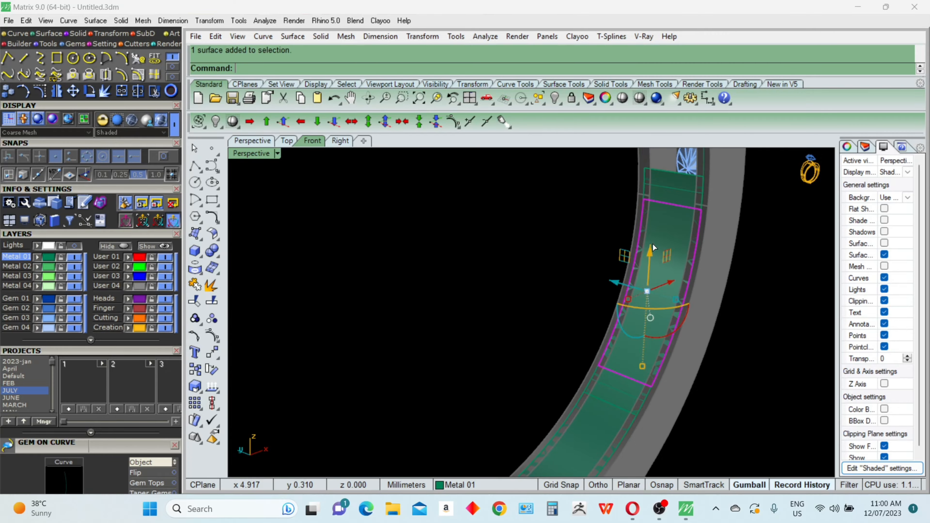
{"action": "key", "text": "Delete"}
{"action": "scroll", "coordinate": [641, 290], "scroll_direction": "down", "scroll_amount": 6}
{"action": "left_click", "coordinate": [627, 339]}
{"action": "key", "text": "Delete"}
Select all the construction curves in the model and delete them
{"action": "right_click_drag", "start_coordinate": [695, 372], "coordinate": [671, 375]}
{"action": "type", "text": "sc"}
{"action": "key", "text": "Return"}
{"action": "scroll", "coordinate": [664, 377], "scroll_direction": "down", "scroll_amount": 4}
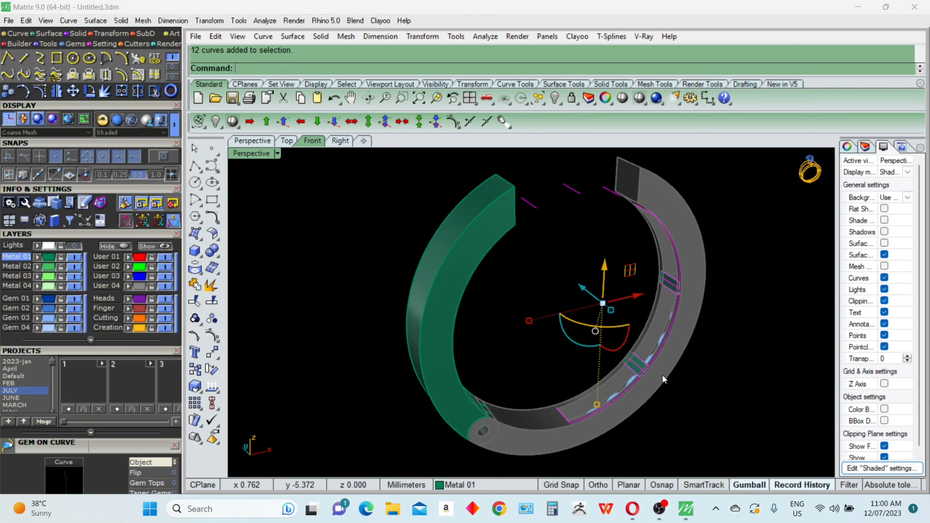
{"action": "key", "text": "Delete"}
Try to offset the two small surface patches into solids at a 0.6 mm distance with flipped direction
{"action": "right_click_drag", "start_coordinate": [710, 406], "coordinate": [681, 396]}
{"action": "type", "text": "ss"}
{"action": "key", "text": "Return"}
{"action": "scroll", "coordinate": [674, 366], "scroll_direction": "up", "scroll_amount": 5}
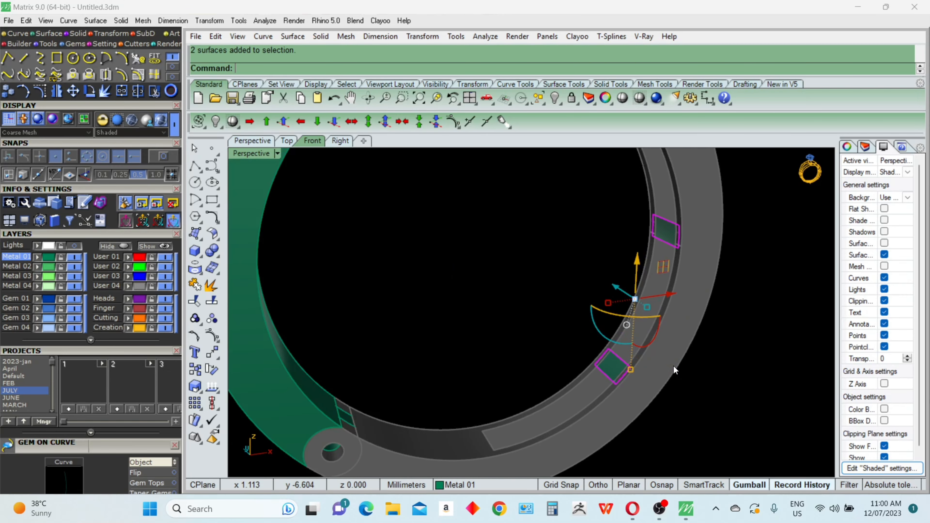
{"action": "type", "text": "os"}
{"action": "key", "text": "Return"}
{"action": "type", "text": "f"}
{"action": "key", "text": "Return"}
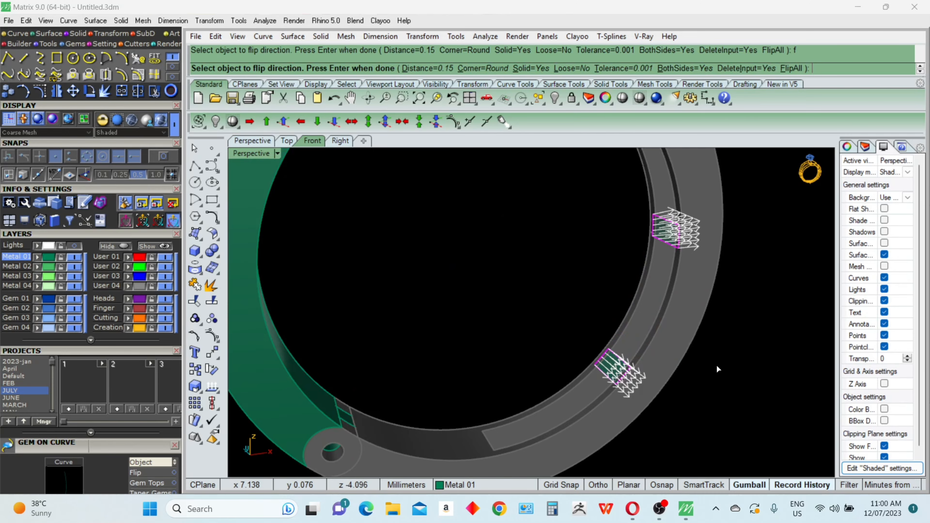
{"action": "right_click_drag", "start_coordinate": [717, 365], "coordinate": [676, 351]}
{"action": "type", "text": ".6"}
{"action": "key", "text": "Return"}
{"action": "key", "text": "Return"}
{"action": "key", "text": "ctrl+z"}
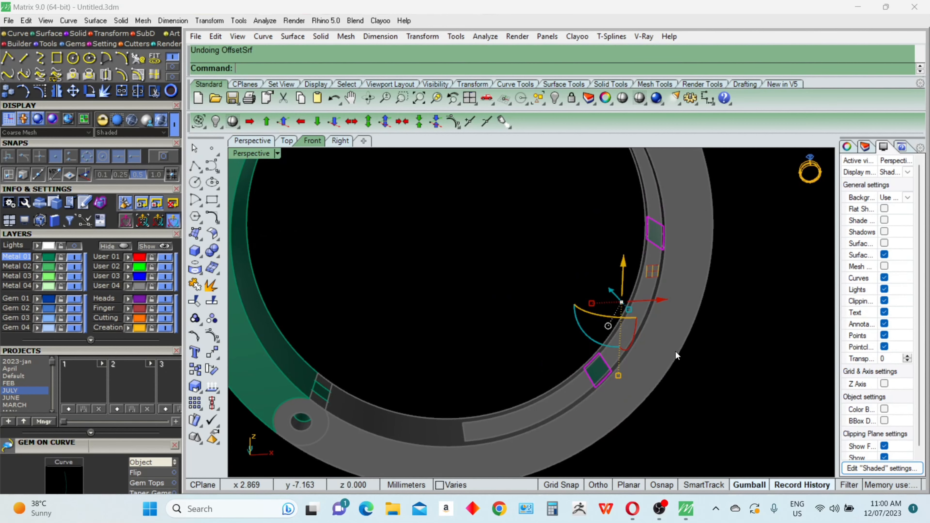
Offset the two small surface patches 0.6 mm to one side only to form solid crossbars in the slot
{"action": "key", "text": "Return"}
{"action": "key", "text": "Return"}
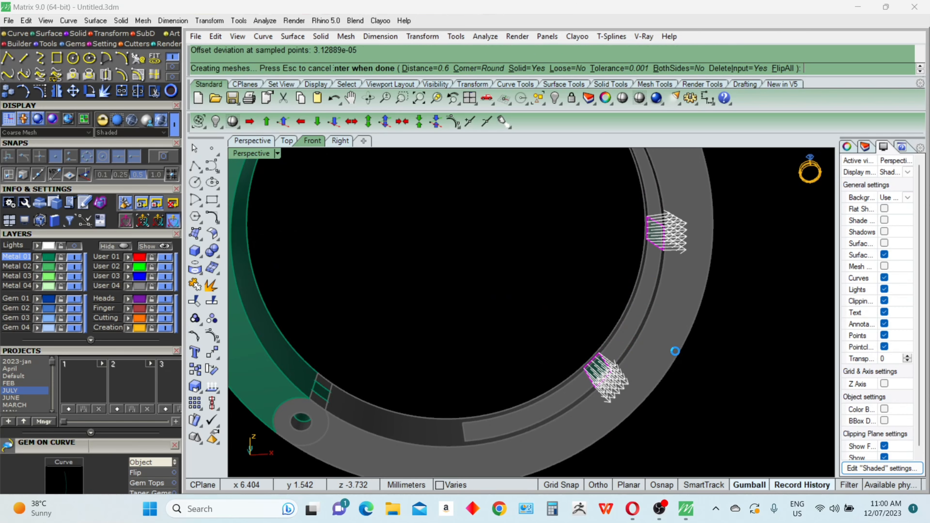
{"action": "right_click_drag", "start_coordinate": [713, 351], "coordinate": [473, 335]}
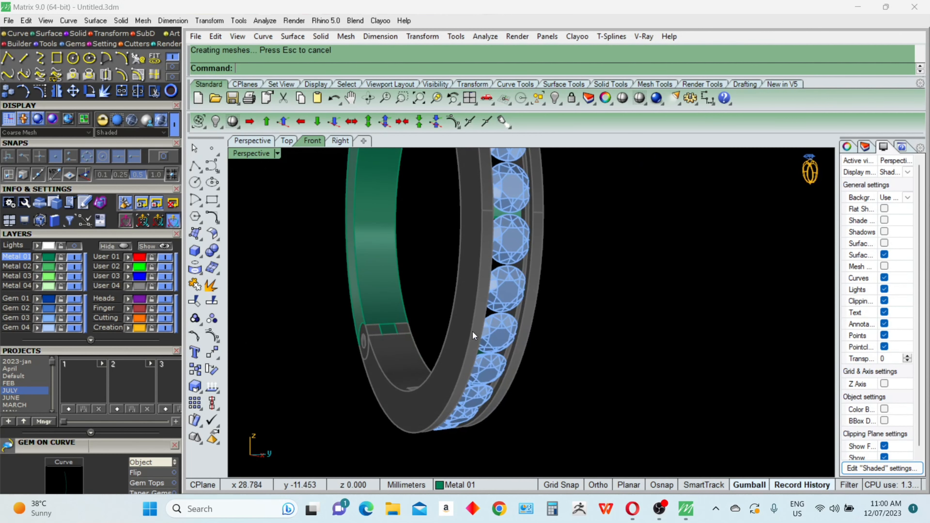
Toggle the visibility of the Gem 03 layer and inspect the crossbars beneath the stones
{"action": "left_click", "coordinate": [74, 318]}
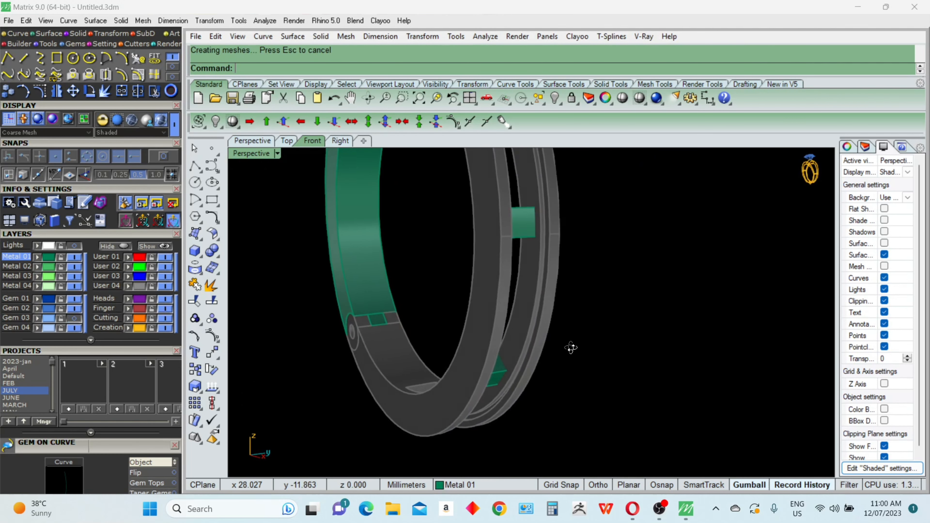
{"action": "right_click_drag", "start_coordinate": [512, 330], "coordinate": [425, 265]}
{"action": "scroll", "coordinate": [424, 271], "scroll_direction": "up", "scroll_amount": 4}
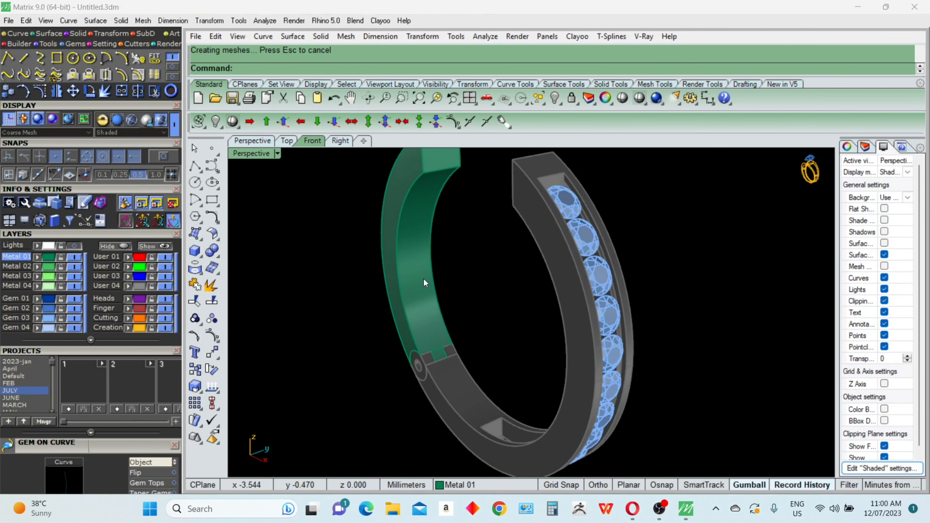
{"action": "right_click_drag", "start_coordinate": [388, 318], "coordinate": [404, 306]}
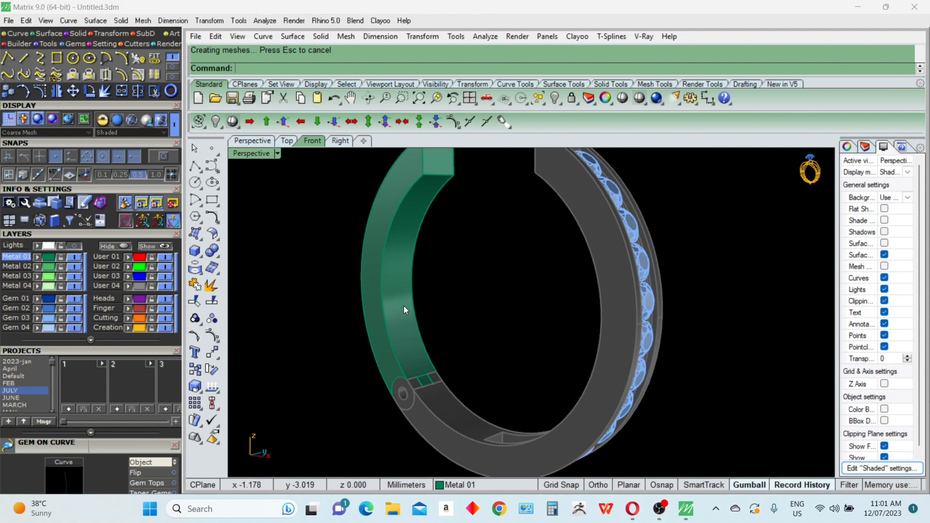
Remove the plain half of the hoop from its group
{"action": "left_click", "coordinate": [402, 312]}
{"action": "scroll", "coordinate": [402, 315], "scroll_direction": "up", "scroll_amount": 2}
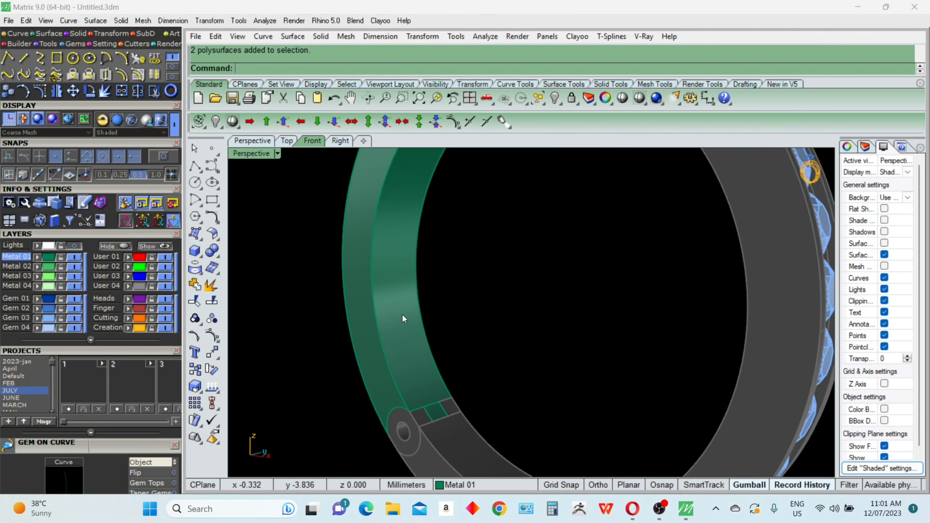
{"action": "right_click", "coordinate": [402, 314]}
{"action": "left_click", "coordinate": [403, 314]}
{"action": "right_click", "coordinate": [402, 315]}
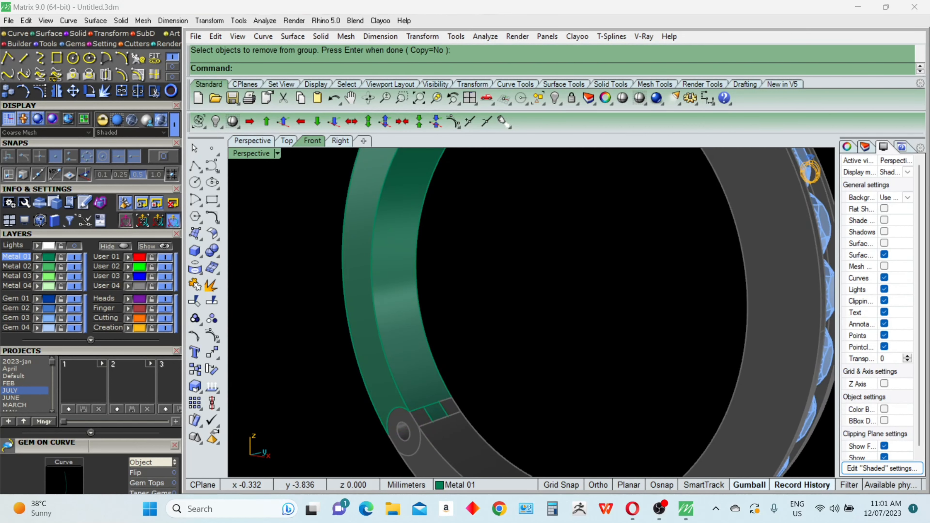
Try to shell the plain half of the hoop to a 0.65 mm thickness with its inner face removed
{"action": "type", "text": "Shell"}
{"action": "key", "text": "Return"}
{"action": "type", "text": "."}
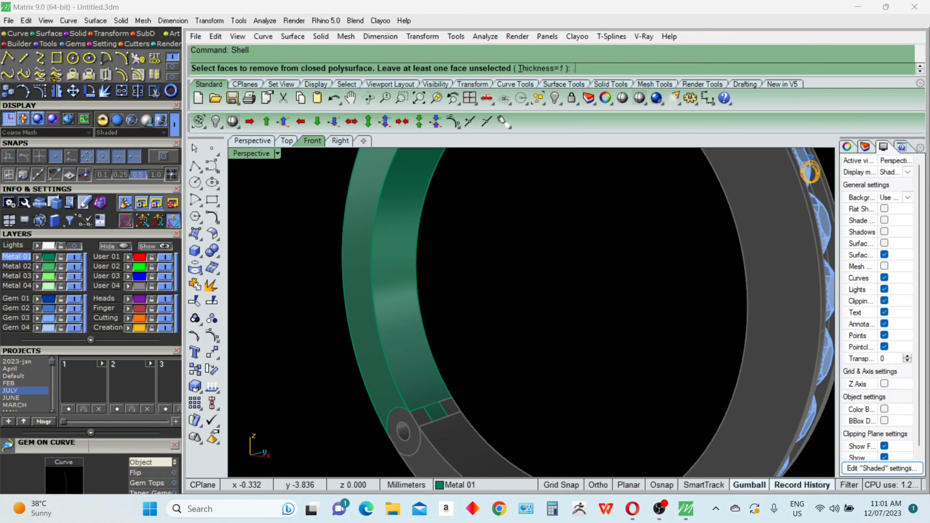
{"action": "type", "text": "65"}
{"action": "key", "text": "Return"}
{"action": "left_click", "coordinate": [401, 315]}
{"action": "right_click", "coordinate": [403, 315]}
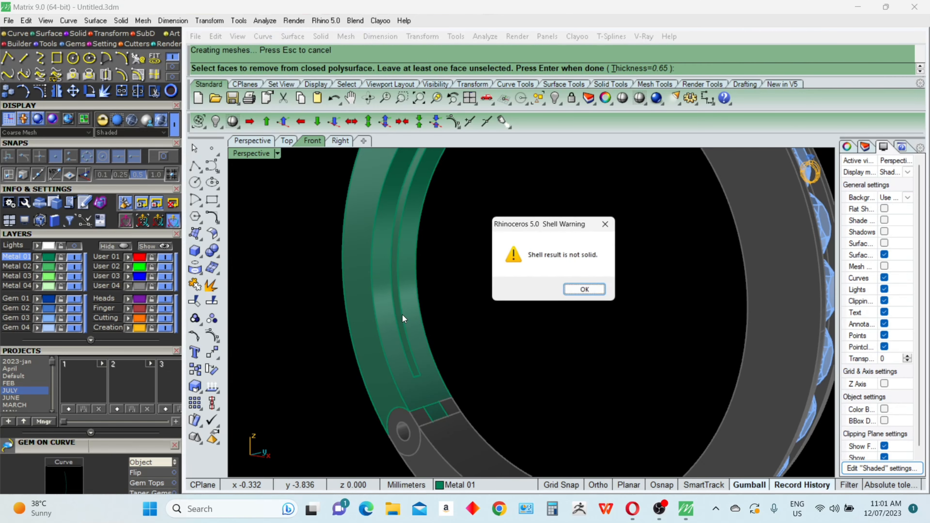
{"action": "key", "text": "Return"}
{"action": "key", "text": "ctrl+z"}
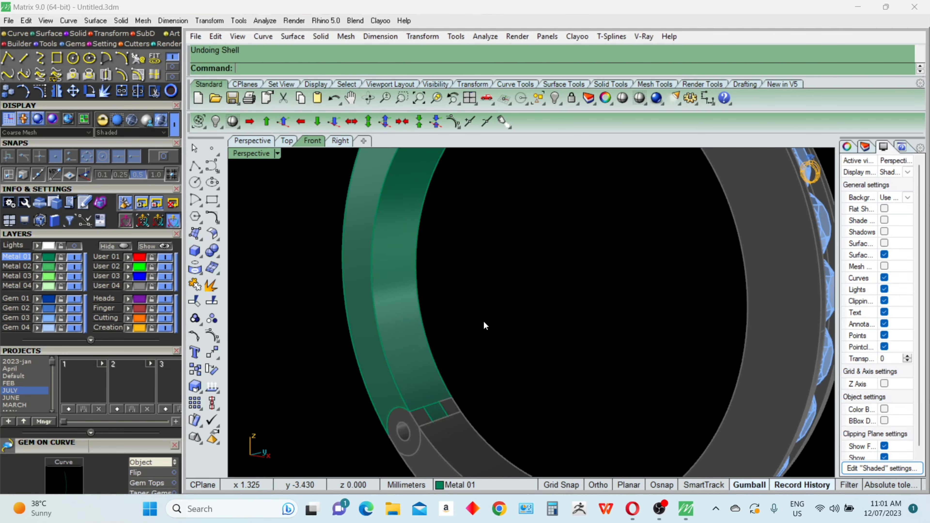
Shell the plain half of the hoop to a 0.4 mm thickness with its inner face removed
{"action": "right_click", "coordinate": [485, 321]}
{"action": "right_click_drag", "start_coordinate": [513, 331], "coordinate": [475, 327]}
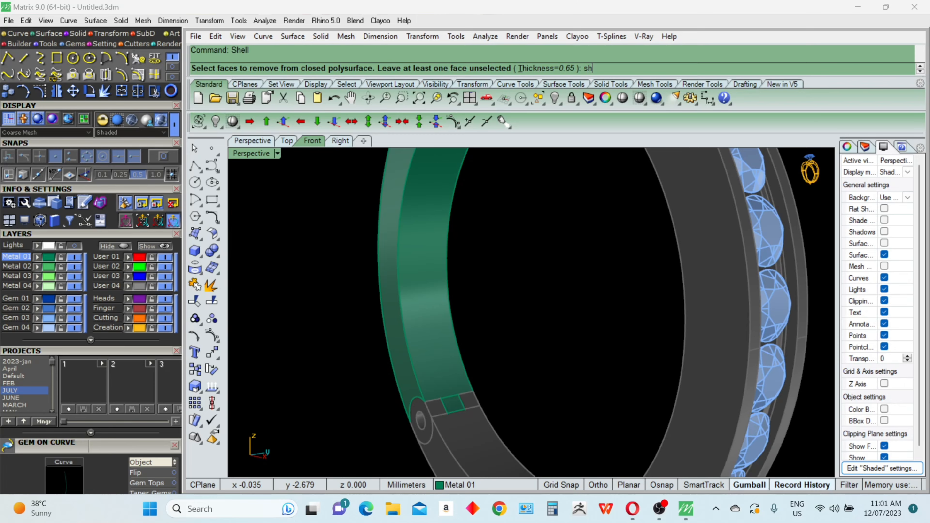
{"action": "key", "text": "Return"}
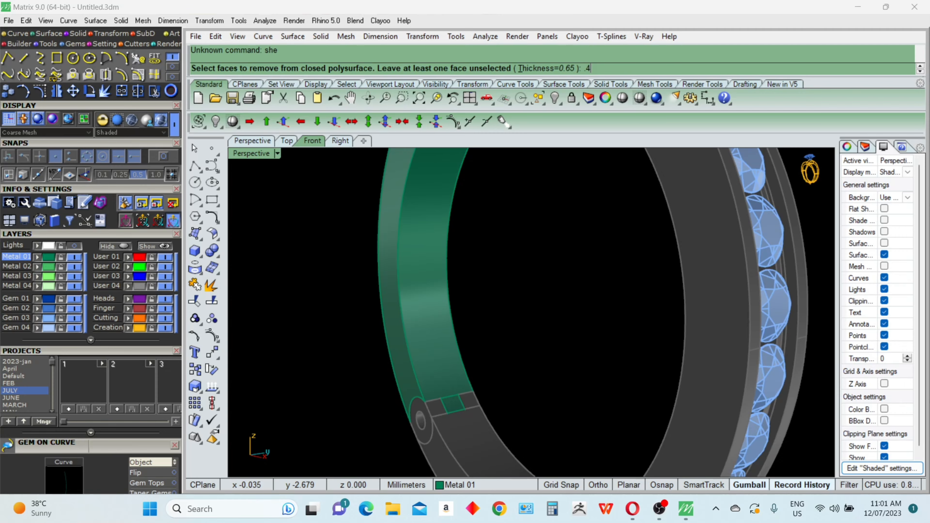
{"action": "key", "text": "Return"}
{"action": "left_click", "coordinate": [425, 305]}
{"action": "key", "text": "Return"}
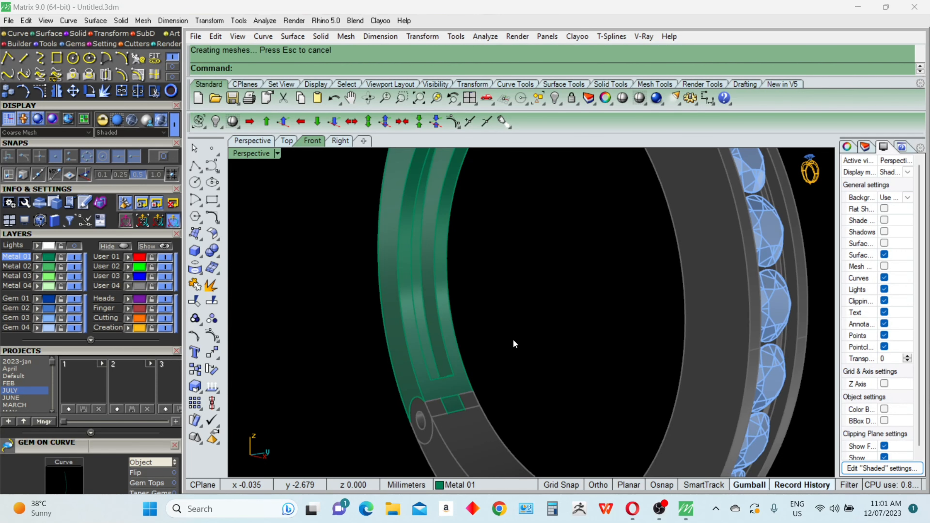
{"action": "mouse_move", "coordinate": [514, 341]}
{"action": "right_mouse_down"}
{"action": "mouse_move", "coordinate": [546, 289]}
{"action": "mouse_move", "coordinate": [494, 343]}
{"action": "mouse_move", "coordinate": [466, 318]}
{"action": "right_mouse_up"}
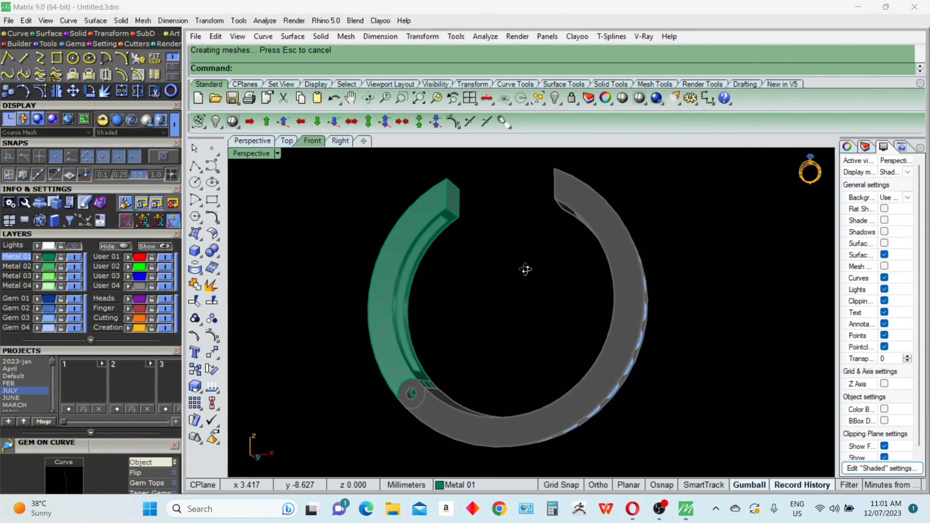
{"action": "right_click_drag", "start_coordinate": [525, 269], "coordinate": [564, 340]}
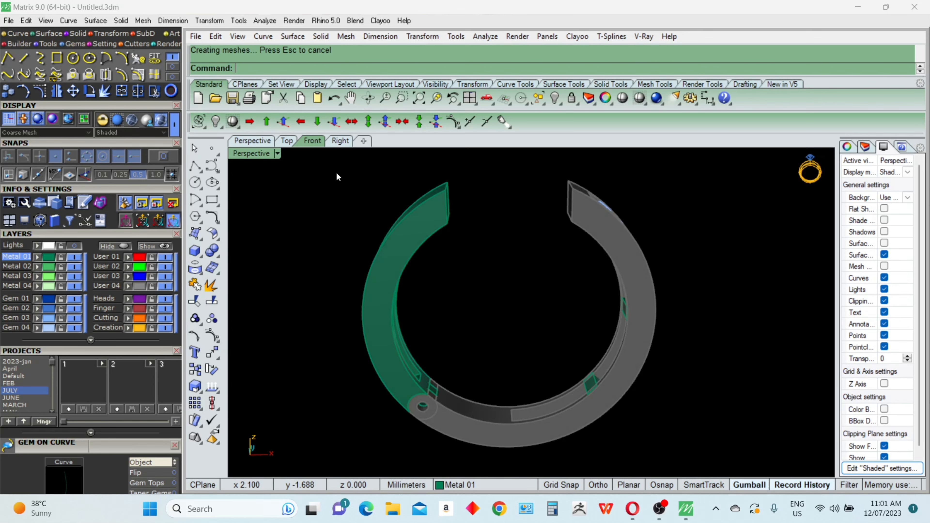
Draw a horizontal line about 5.2 mm long across the opening, from the gem-set half's end face into the plain half
{"action": "double_click", "coordinate": [260, 154]}
{"action": "scroll", "coordinate": [406, 335], "scroll_direction": "up", "scroll_amount": 3}
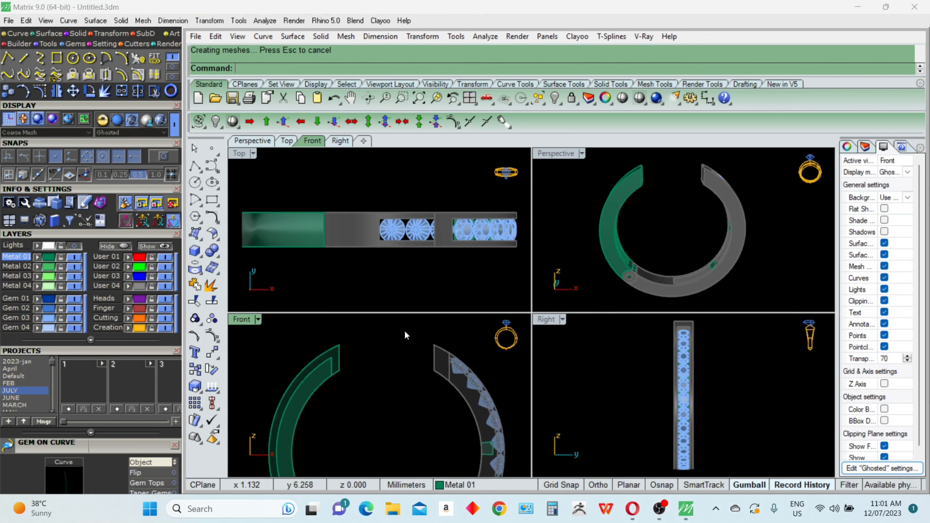
{"action": "double_click", "coordinate": [251, 318]}
{"action": "scroll", "coordinate": [544, 314], "scroll_direction": "up", "scroll_amount": 5}
{"action": "key", "text": "Return"}
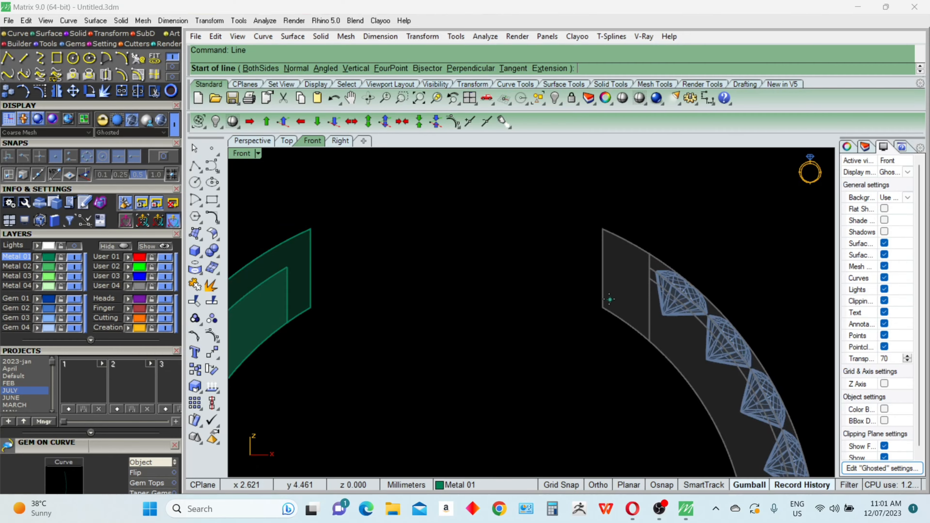
{"action": "left_click", "coordinate": [603, 268]}
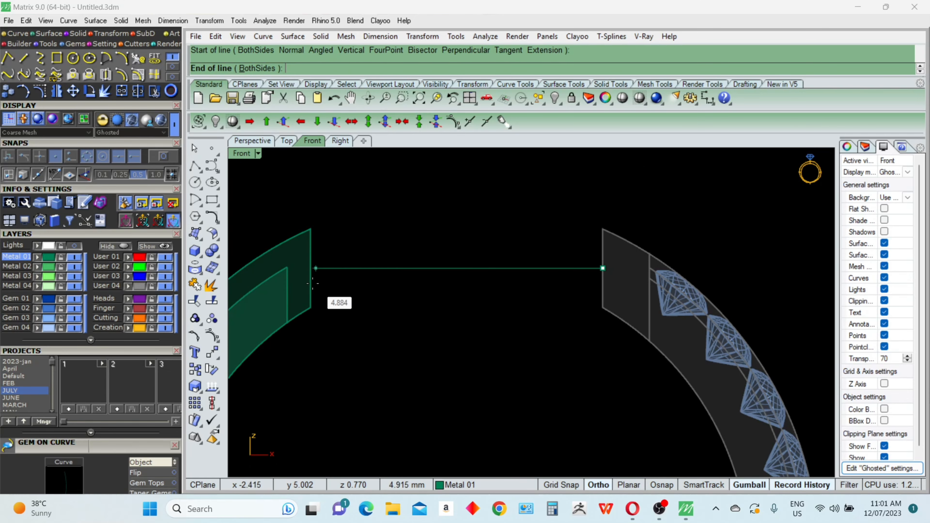
{"action": "left_click", "coordinate": [298, 283]}
Try to pipe the line across the opening with a 1 mm diameter and flat caps
{"action": "left_click", "coordinate": [450, 267]}
{"action": "type", "text": "pipe"}
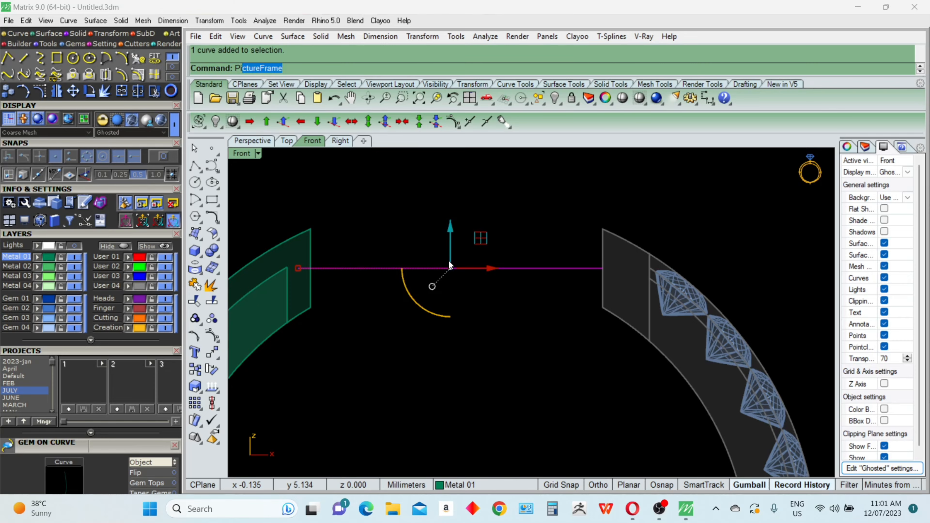
{"action": "key", "text": "Return"}
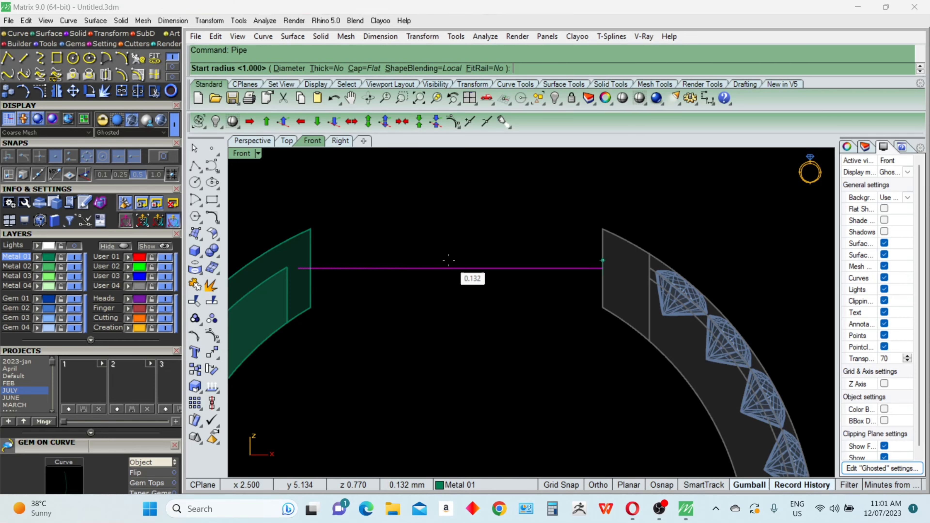
{"action": "left_click", "coordinate": [289, 70]}
{"action": "type", "text": "1"}
{"action": "key", "text": "Return"}
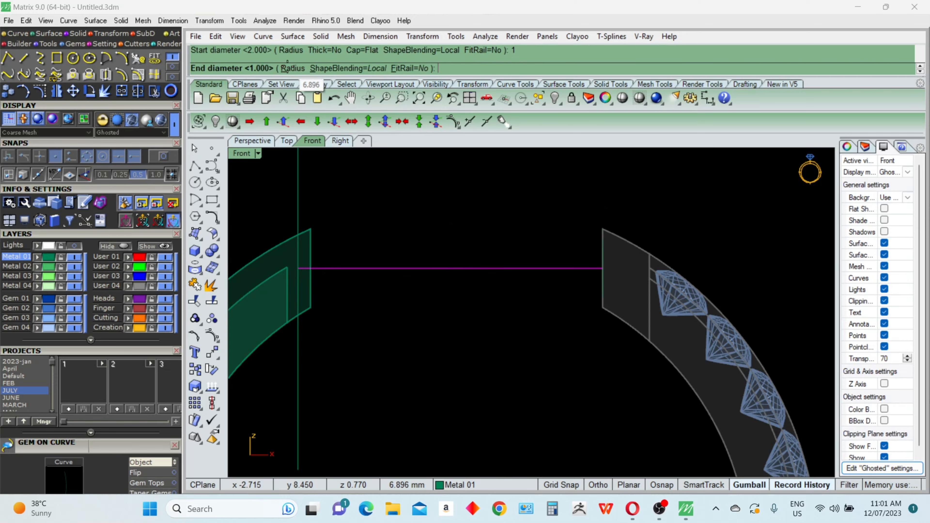
{"action": "key", "text": "Return"}
{"action": "key", "text": "Return"}
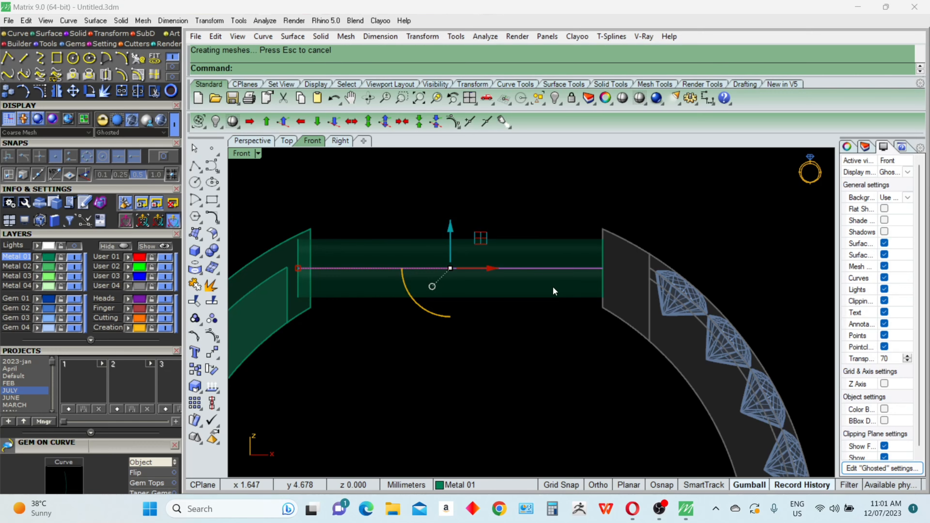
{"action": "key", "text": "ctrl+z"}
Pipe the line across the opening with flat caps and a diameter slightly under 1 mm to form the ear post
{"action": "key", "text": "Return"}
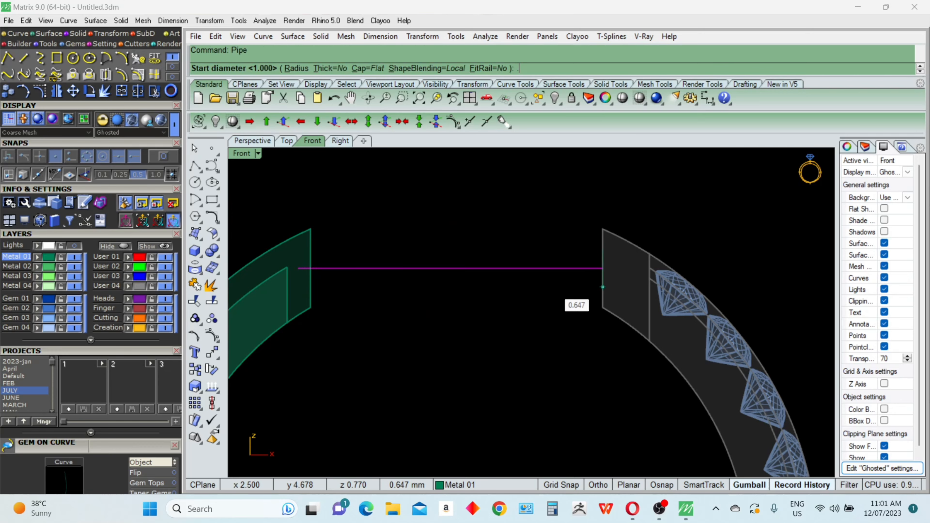
{"action": "key", "text": "Return"}
{"action": "key", "text": "Return"}
{"action": "key", "text": "Return"}
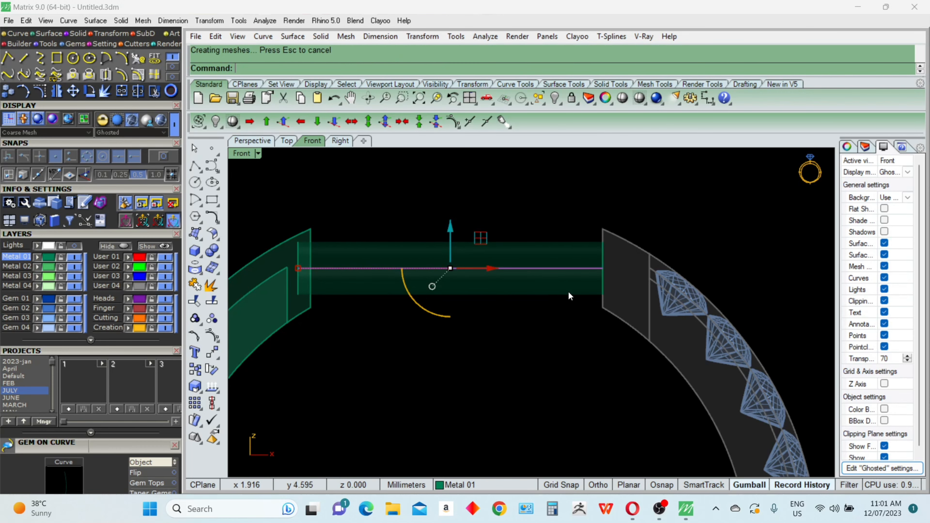
Extend the post into the gem-set half by moving its centre line's end point horizontally about 0.21 mm and another 0.03 mm
{"action": "key", "text": "F10"}
{"action": "left_click_drag", "start_coordinate": [569, 334], "coordinate": [620, 250]}
{"action": "type", "text": "m"}
{"action": "key", "text": "Return"}
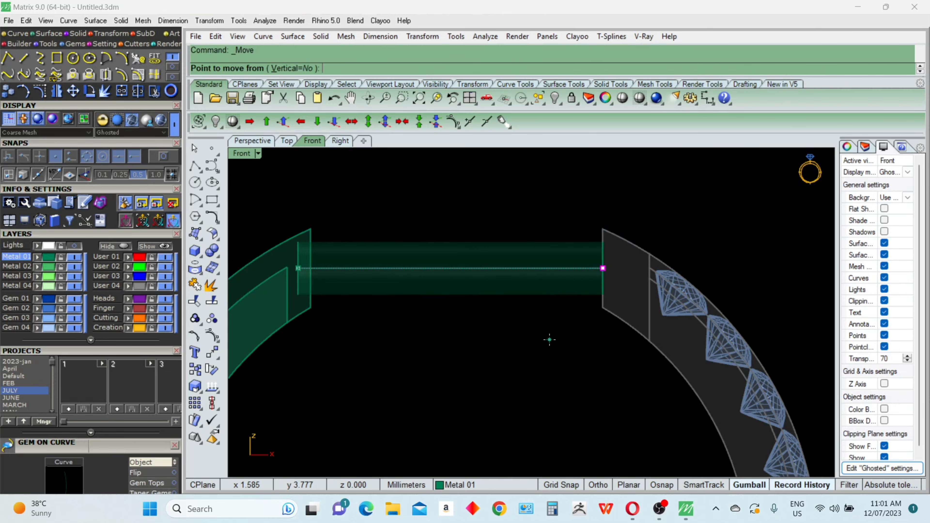
{"action": "left_click", "coordinate": [550, 339]}
{"action": "key", "text": "F8"}
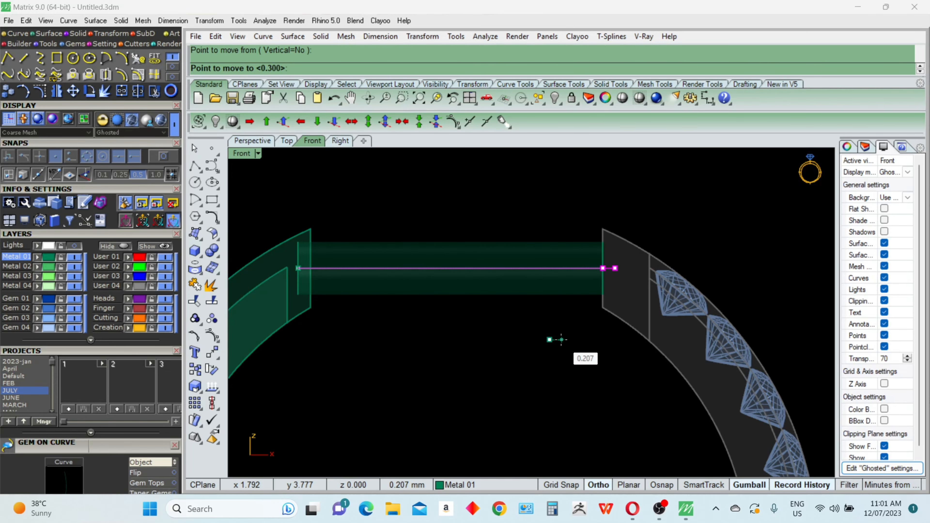
{"action": "left_click", "coordinate": [562, 340]}
{"action": "key", "text": "Return"}
{"action": "left_click", "coordinate": [562, 340]}
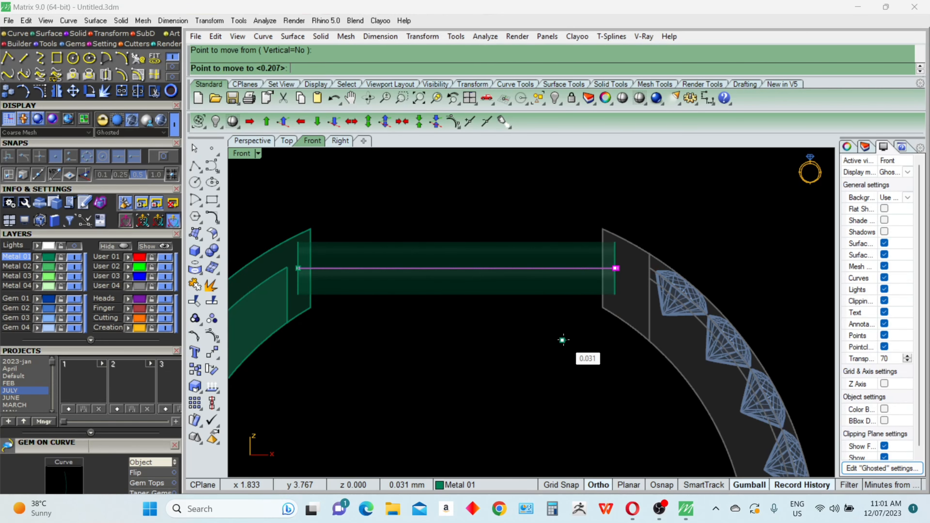
{"action": "left_click", "coordinate": [564, 340], "text": "shift"}
{"action": "right_click_drag", "start_coordinate": [364, 250], "coordinate": [522, 250]}
{"action": "left_click", "coordinate": [582, 352]}
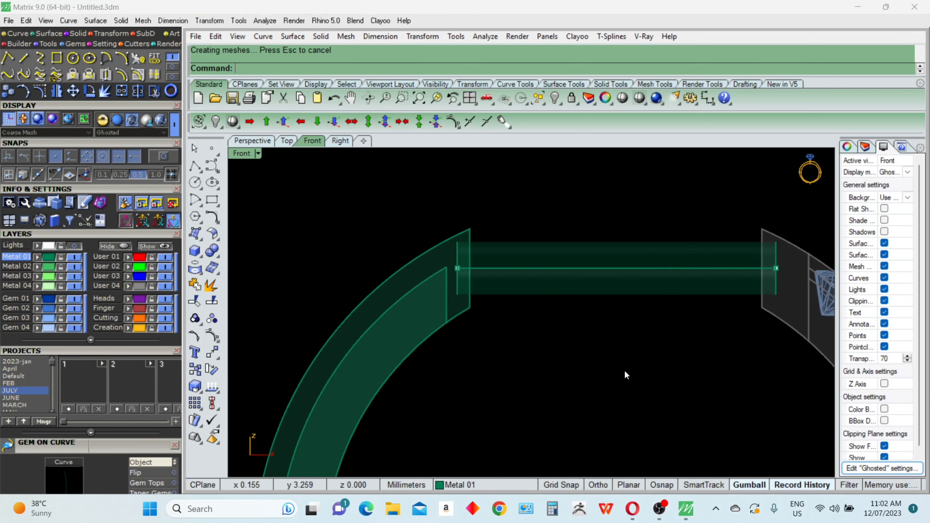
Extend the post deeper into the plain half by moving its centre line's other end point horizontally about 0.2 mm
{"action": "scroll", "coordinate": [496, 262], "scroll_direction": "down", "scroll_amount": 5}
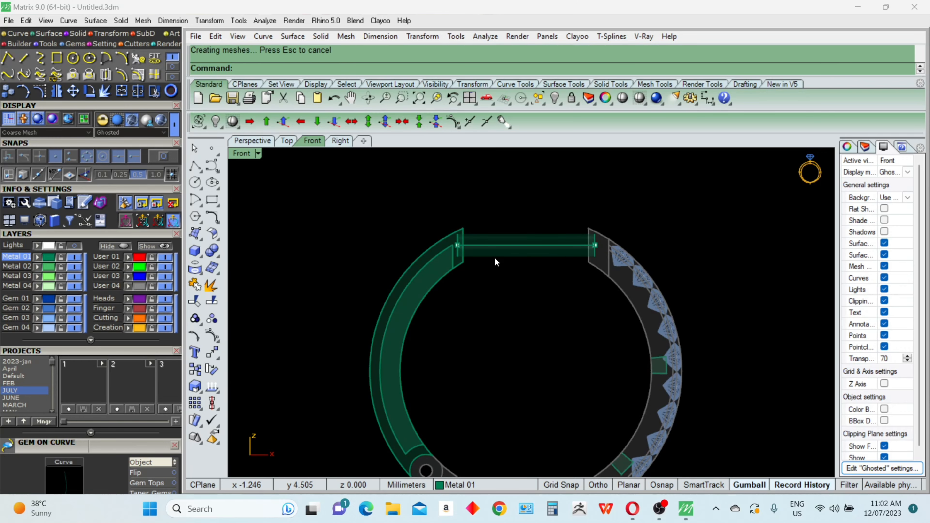
{"action": "left_click_drag", "start_coordinate": [410, 207], "coordinate": [464, 283]}
{"action": "scroll", "coordinate": [489, 291], "scroll_direction": "up", "scroll_amount": 4}
{"action": "right_click", "coordinate": [552, 288]}
{"action": "left_click", "coordinate": [554, 289]}
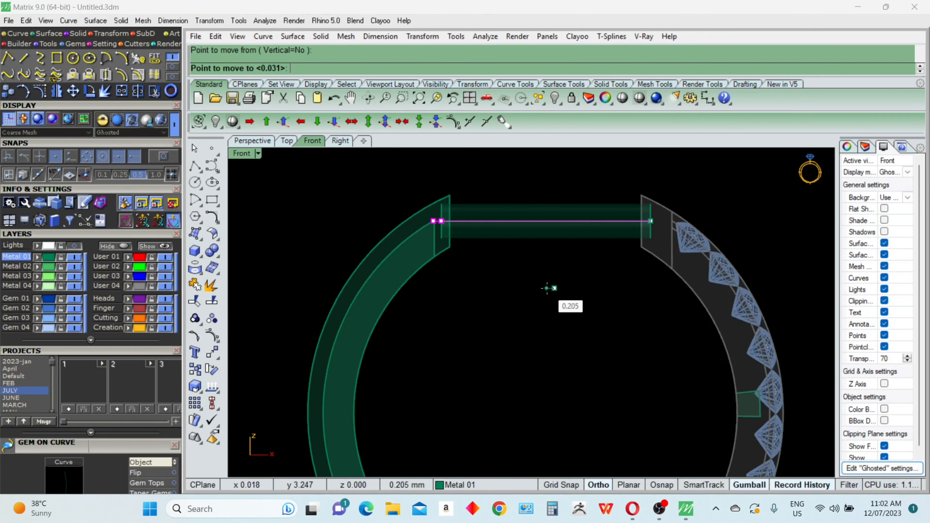
{"action": "left_click", "coordinate": [546, 288]}
{"action": "scroll", "coordinate": [527, 264], "scroll_direction": "down", "scroll_amount": 5}
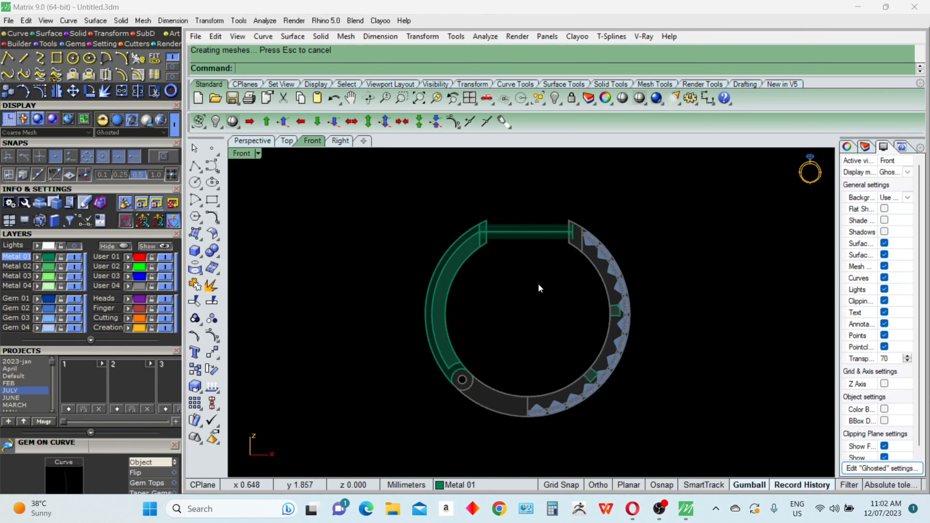
Try rotating the plain half about the hinge pin hole's centre, using the centre snap, to test the opening motion
{"action": "left_click", "coordinate": [448, 334]}
{"action": "scroll", "coordinate": [467, 376], "scroll_direction": "up", "scroll_amount": 2}
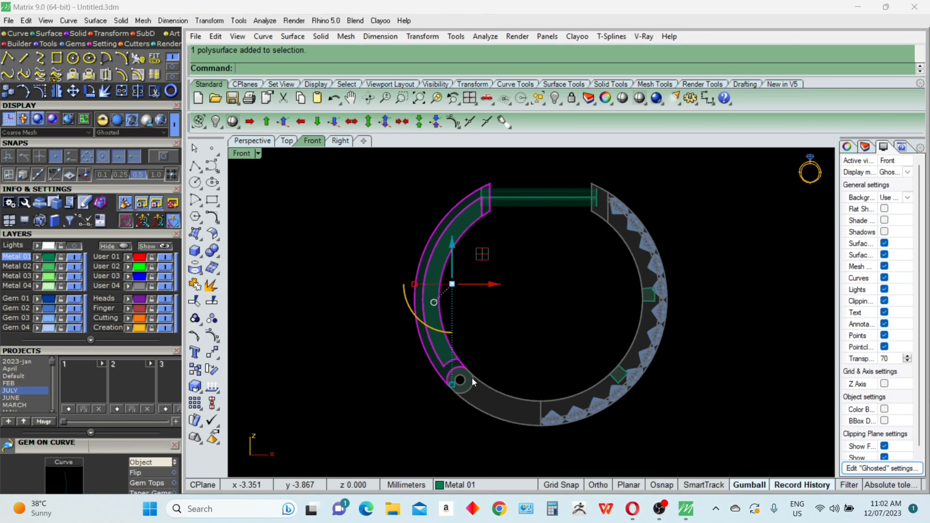
{"action": "key", "text": "ctrl+r"}
{"action": "scroll", "coordinate": [462, 392], "scroll_direction": "up", "scroll_amount": 4}
{"action": "scroll", "coordinate": [460, 384], "scroll_direction": "up", "scroll_amount": 2}
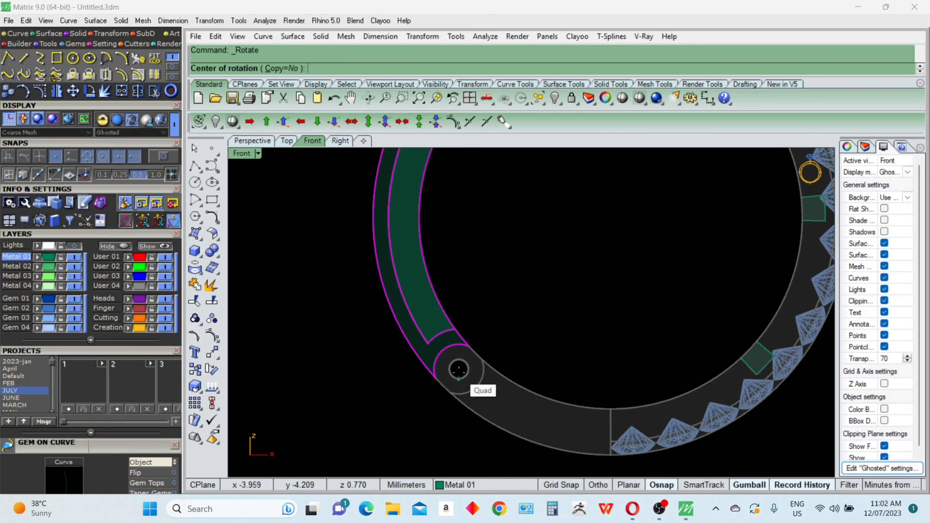
{"action": "left_click", "coordinate": [83, 158]}
{"action": "left_click", "coordinate": [59, 158]}
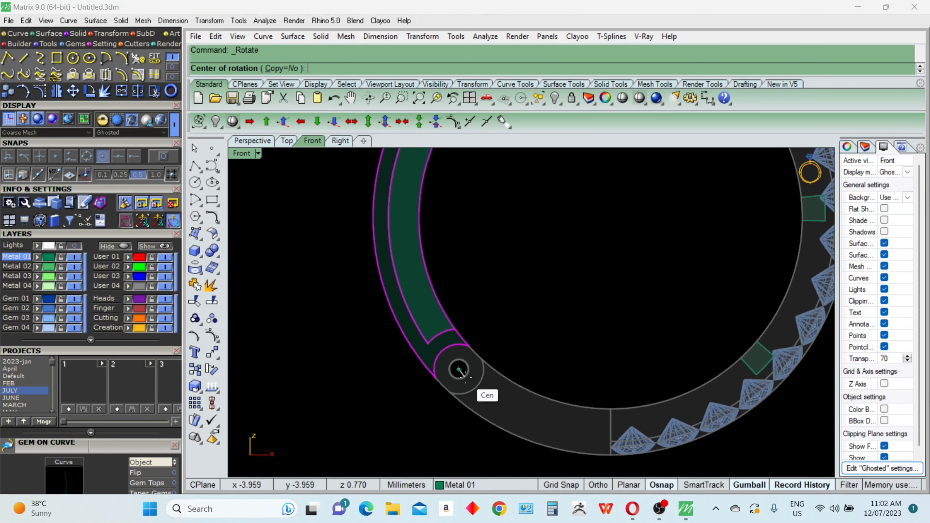
{"action": "left_click", "coordinate": [458, 370]}
{"action": "scroll", "coordinate": [436, 352], "scroll_direction": "down", "scroll_amount": 4}
{"action": "left_click", "coordinate": [639, 339]}
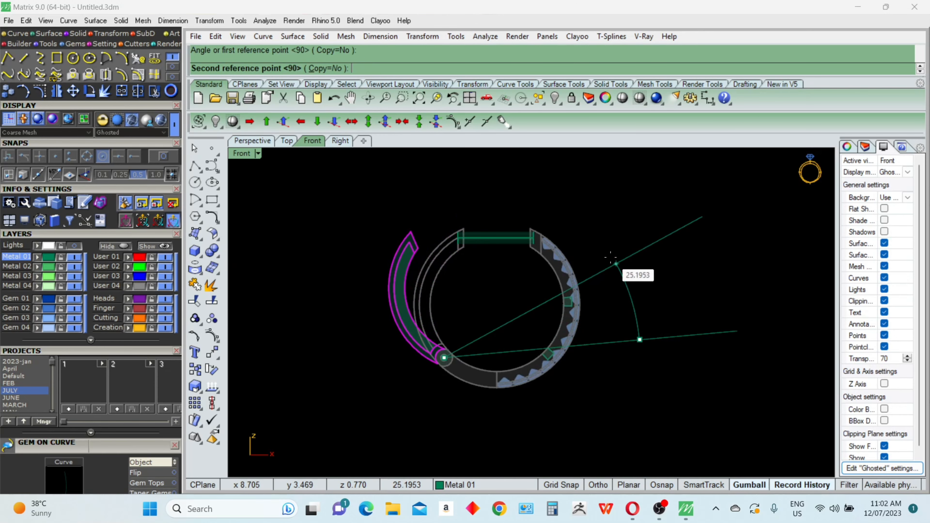
{"action": "left_click", "coordinate": [654, 326]}
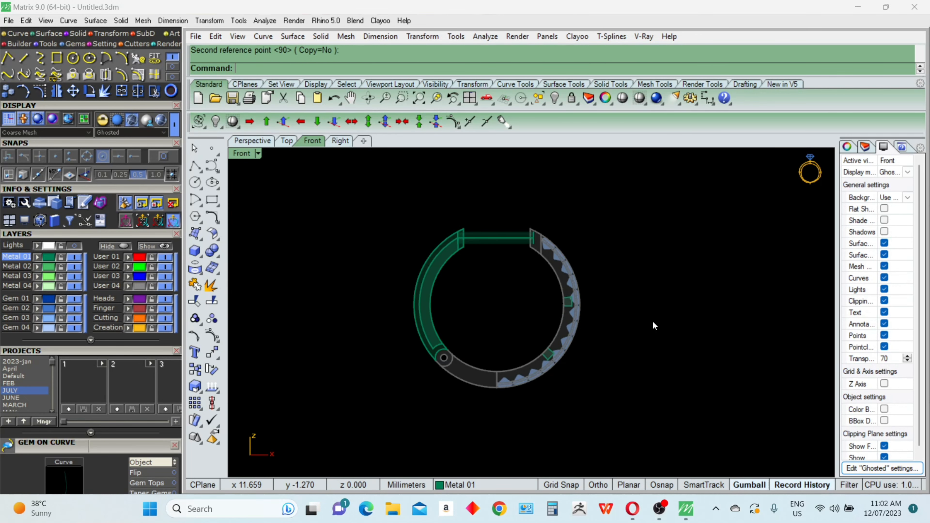
Put the remaining metal on the Metal 01 layer and group each half of the hoop with its knuckle and attached parts
{"action": "left_click_drag", "start_coordinate": [612, 174], "coordinate": [494, 420]}
{"action": "scroll", "coordinate": [514, 383], "scroll_direction": "up", "scroll_amount": 4}
{"action": "left_click", "coordinate": [399, 330]}
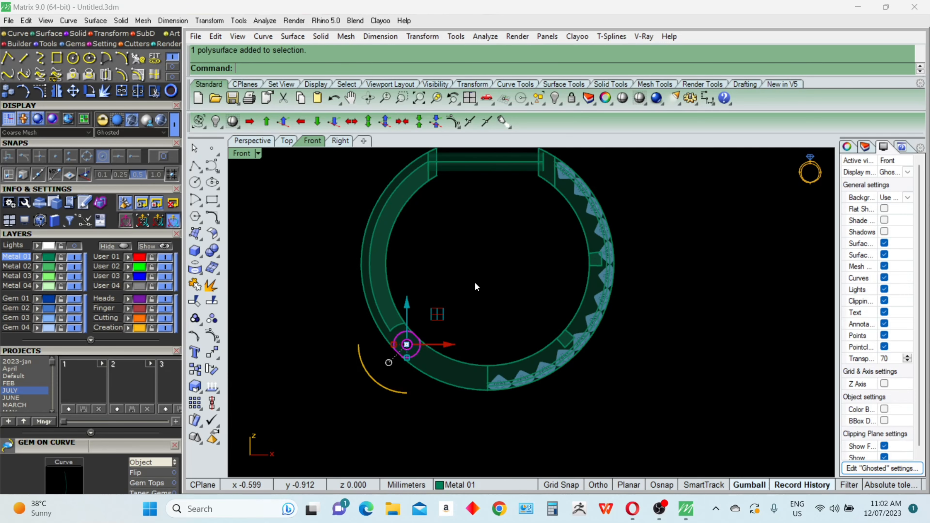
{"action": "key", "text": "ctrl+g"}
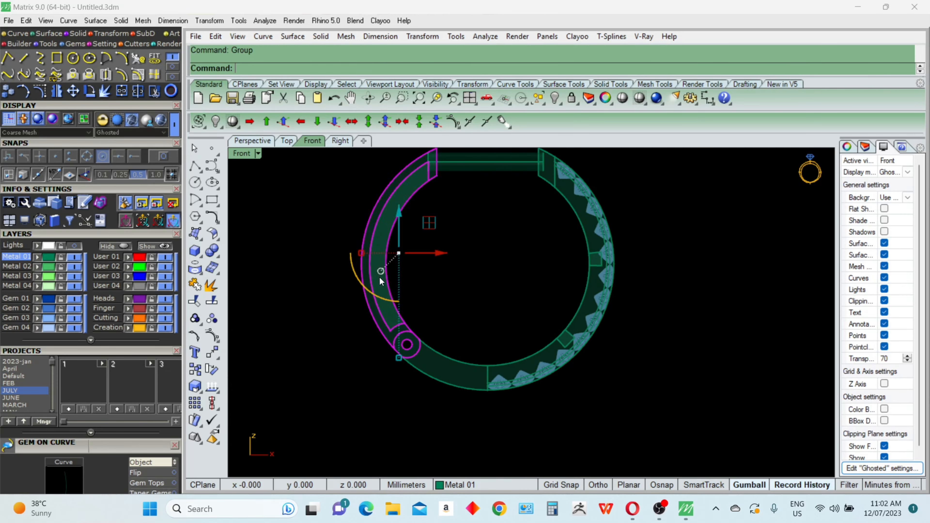
Try rotating the gem-set half with its stones and post about the hinge pin hole's centre
{"action": "left_click", "coordinate": [418, 301]}
{"action": "left_click", "coordinate": [442, 374]}
{"action": "key", "text": "ctrl+r"}
{"action": "scroll", "coordinate": [412, 345], "scroll_direction": "up", "scroll_amount": 4}
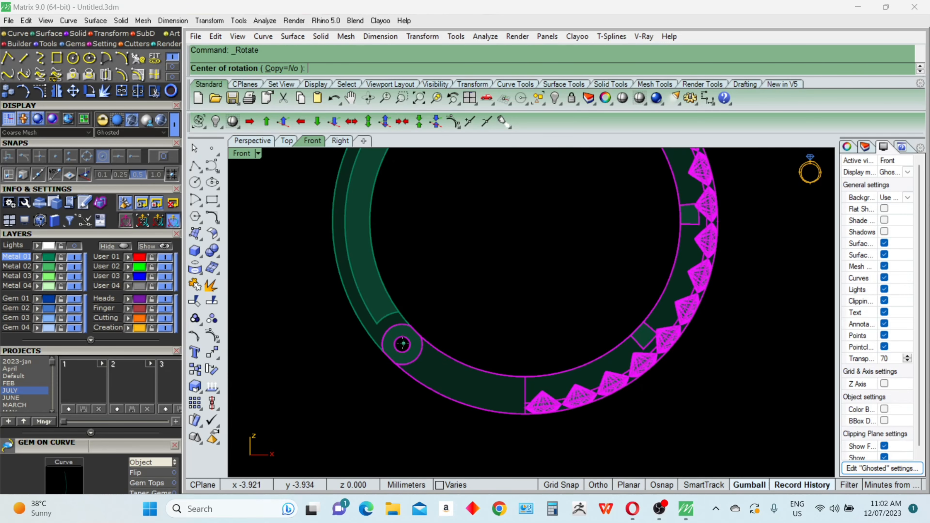
{"action": "left_click", "coordinate": [404, 345], "text": "alt"}
{"action": "scroll", "coordinate": [409, 357], "scroll_direction": "down", "scroll_amount": 8}
{"action": "left_click", "coordinate": [610, 280]}
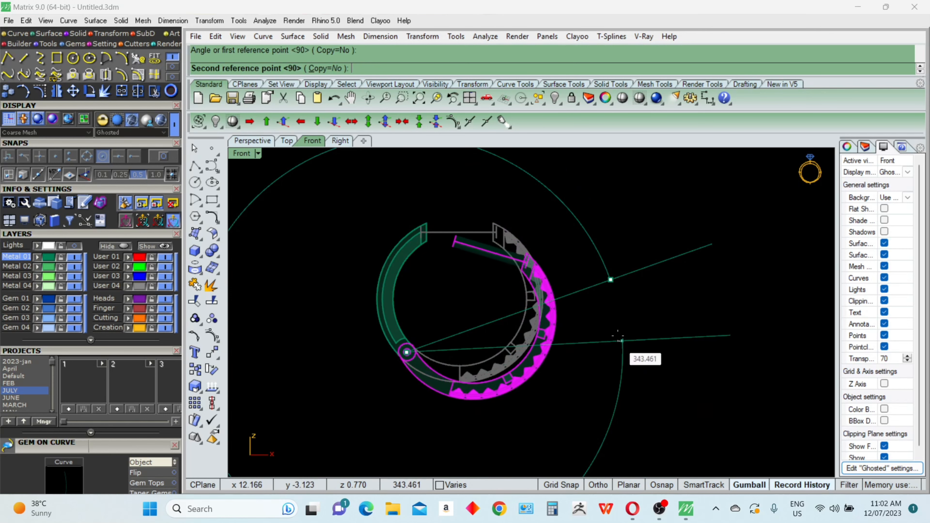
{"action": "left_click", "coordinate": [615, 319]}
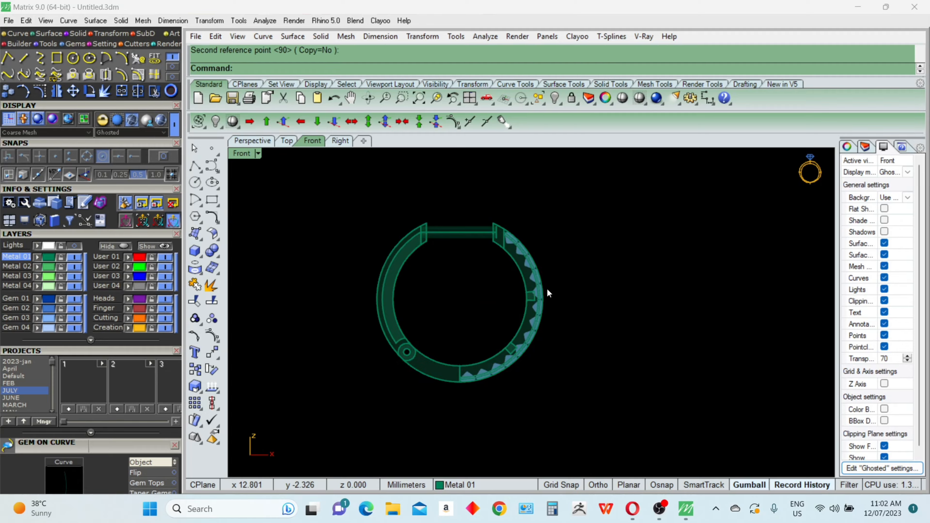
Remove the post from the gem-set half's group
{"action": "double_click", "coordinate": [246, 153]}
{"action": "double_click", "coordinate": [556, 153]}
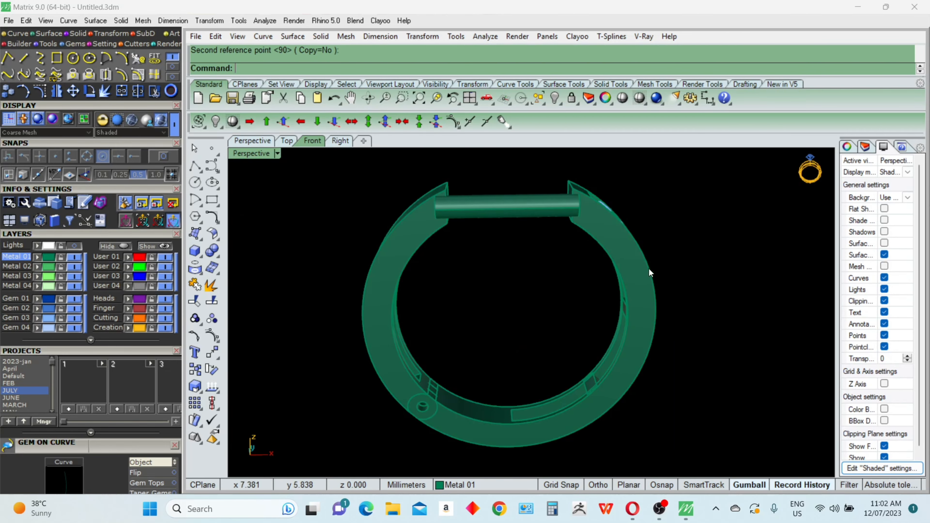
{"action": "mouse_move", "coordinate": [648, 267]}
{"action": "right_mouse_down"}
{"action": "mouse_move", "coordinate": [570, 301]}
{"action": "mouse_move", "coordinate": [490, 237]}
{"action": "right_mouse_up"}
{"action": "left_click", "coordinate": [490, 237]}
{"action": "key", "text": "Escape"}
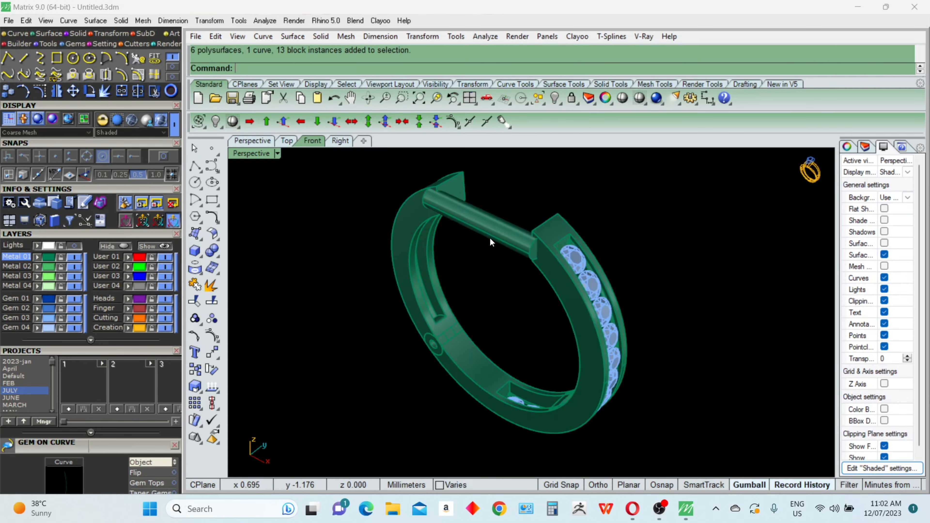
{"action": "left_click", "coordinate": [498, 239]}
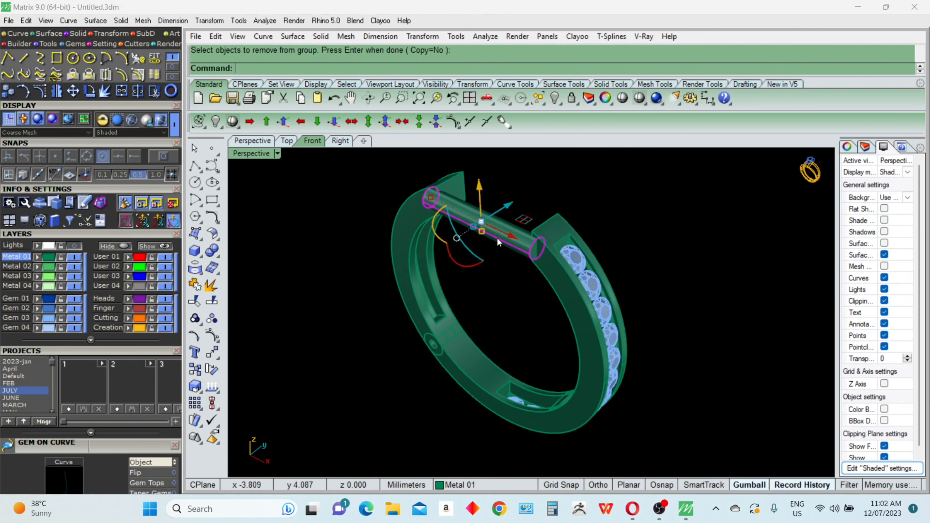
Move the post about 0.75 mm across the band's width so it sits centred between the hoop's side faces
{"action": "key", "text": "ctrl+F1"}
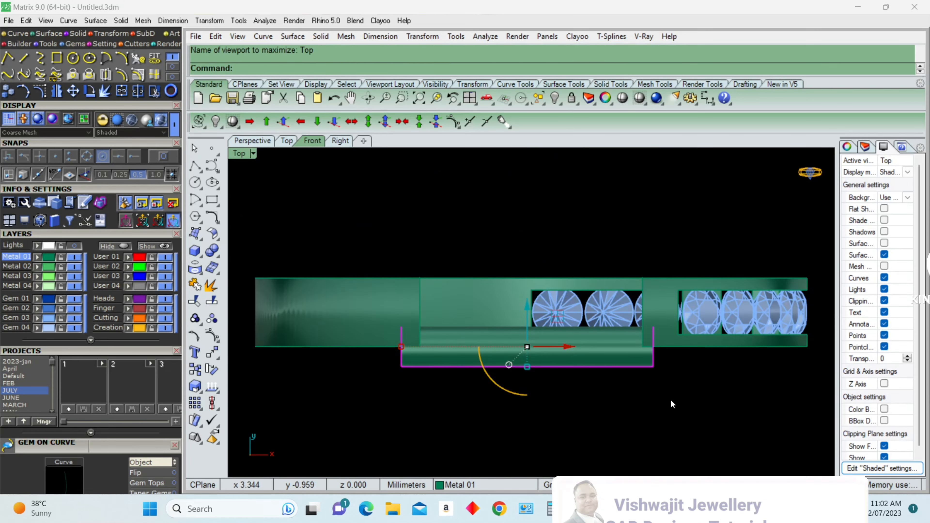
{"action": "type", "text": "m"}
{"action": "key", "text": "Return"}
{"action": "left_click", "coordinate": [673, 401]}
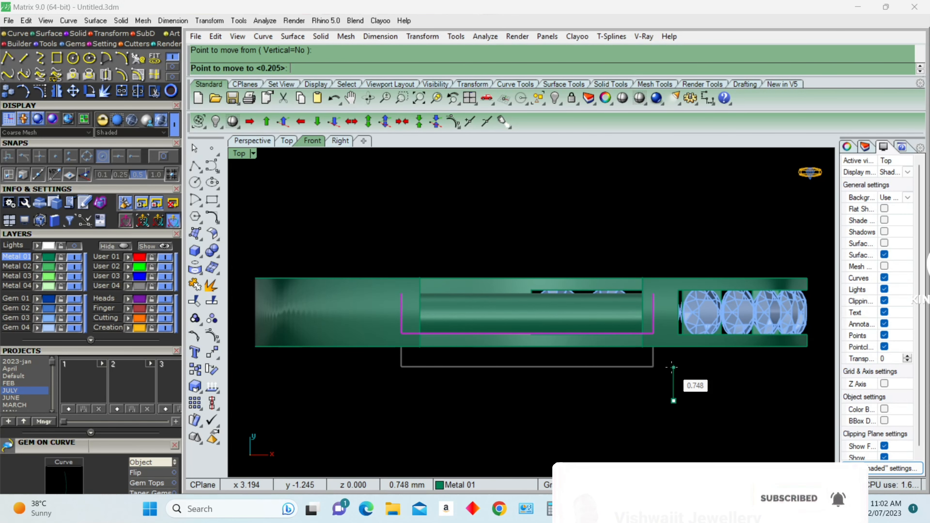
{"action": "left_click", "coordinate": [672, 368]}
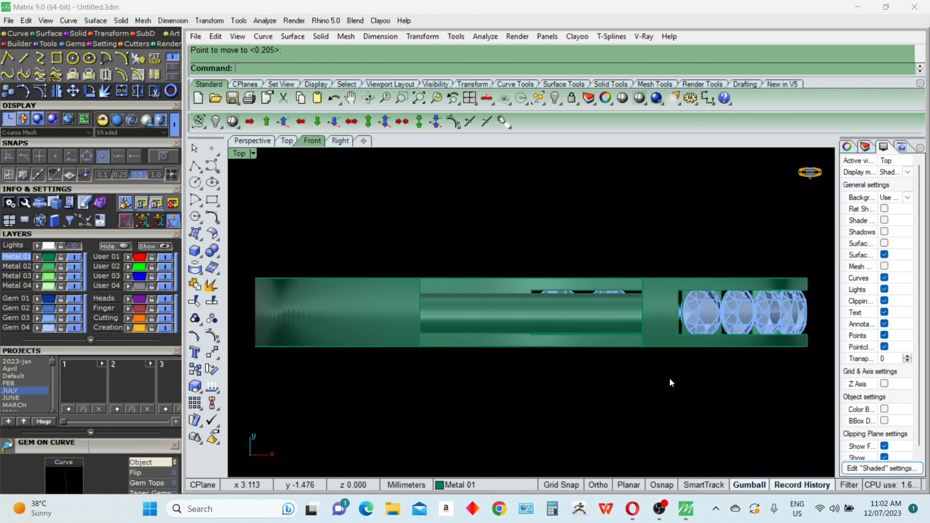
Fit the complete earring in the perspective view and inspect it from several angles
{"action": "key", "text": "F5"}
{"action": "key", "text": "F5"}
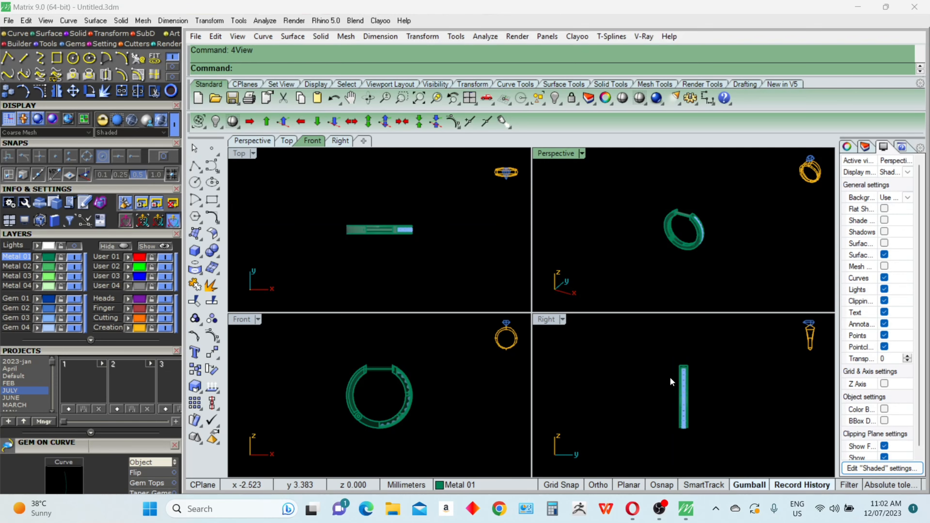
{"action": "key", "text": "F4"}
{"action": "scroll", "coordinate": [615, 357], "scroll_direction": "up", "scroll_amount": 4}
{"action": "key", "text": "ctrl+a"}
{"action": "key", "text": "F6"}
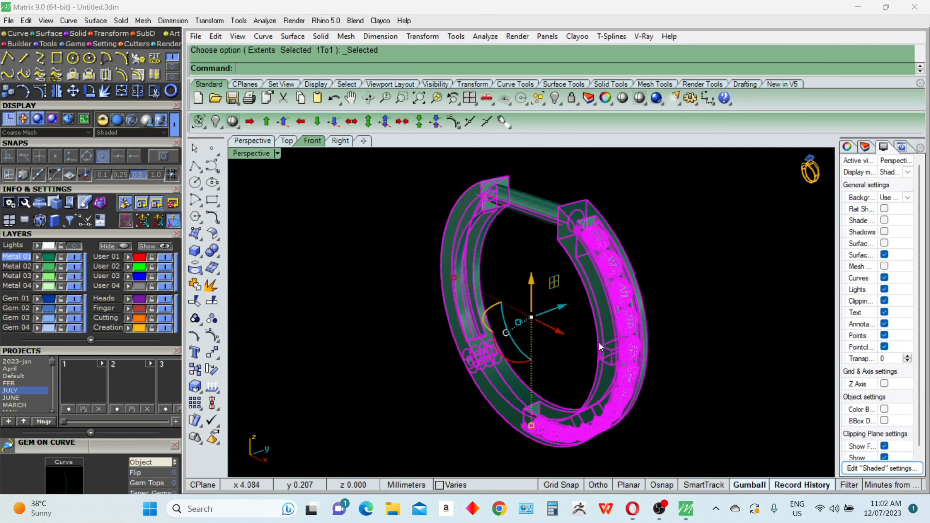
{"action": "key", "text": "Escape"}
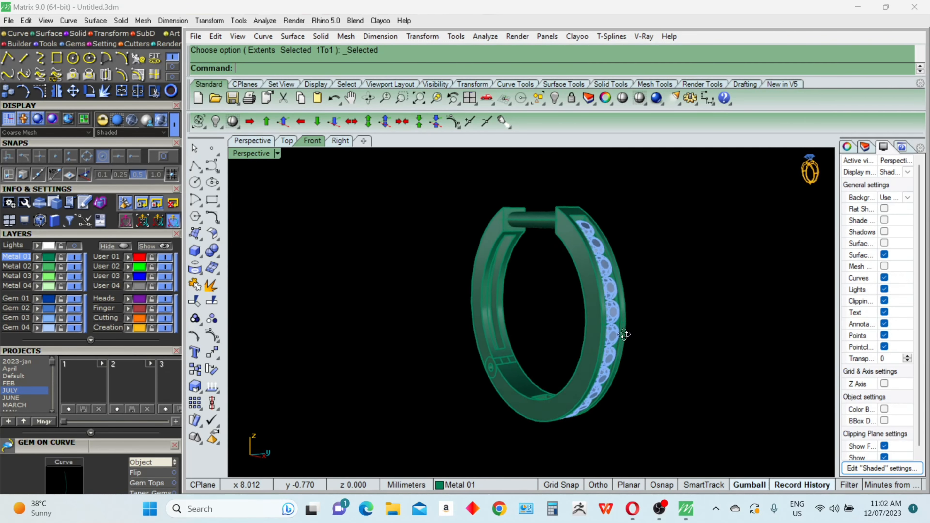